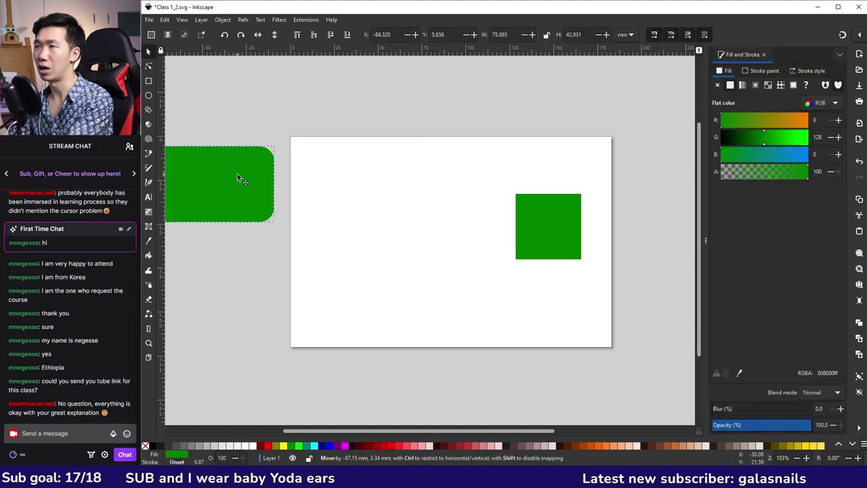
Undo the last move of the rounded green rectangle
key("ctrl+z")
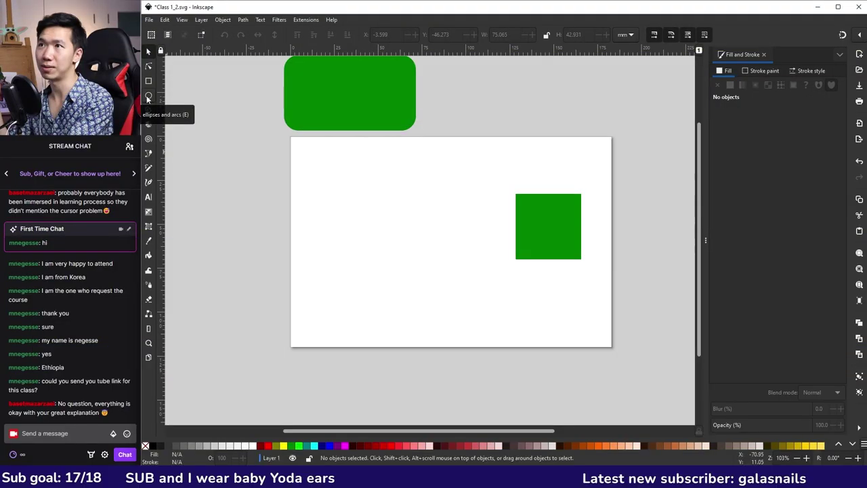
Draw an ellipse with radii of about 30.7 and 15.4 mm on the page, and a circle of about 15.7 mm radius below it
left_click(148, 97)
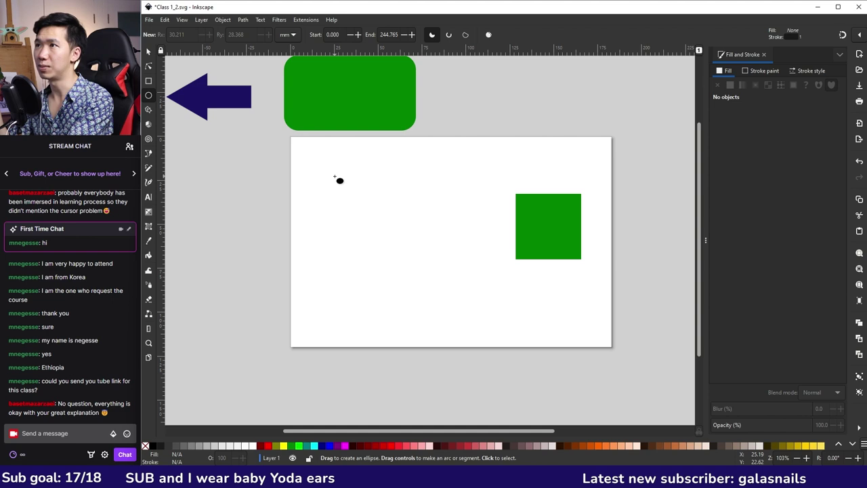
left_click_drag(326, 157, 434, 212)
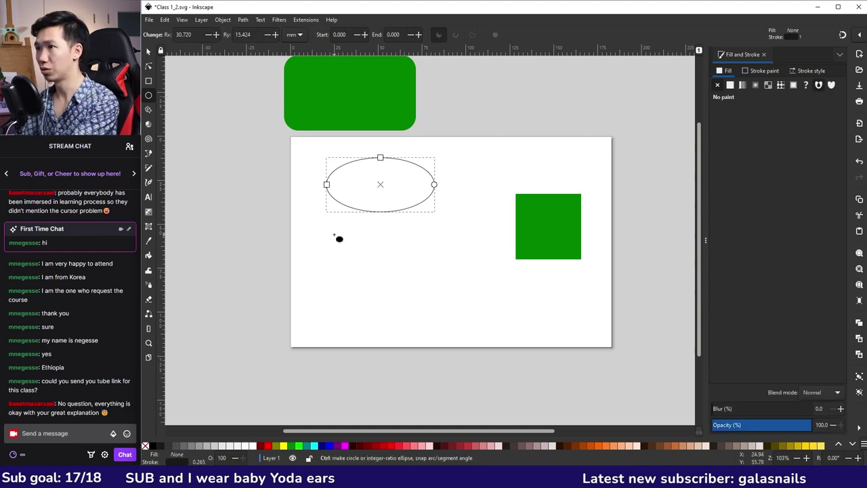
left_click_drag(334, 241, 406, 296)
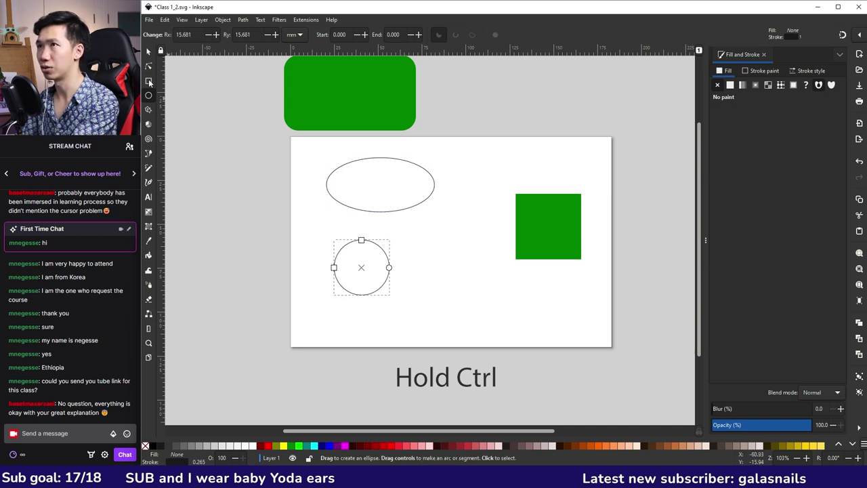
left_click(148, 52)
mouse_move(361, 238)
left_mouse_down()
mouse_move(360, 230)
mouse_move(363, 242)
left_mouse_up()
mouse_move(395, 268)
left_mouse_down()
mouse_move(409, 272)
mouse_move(390, 269)
left_mouse_up()
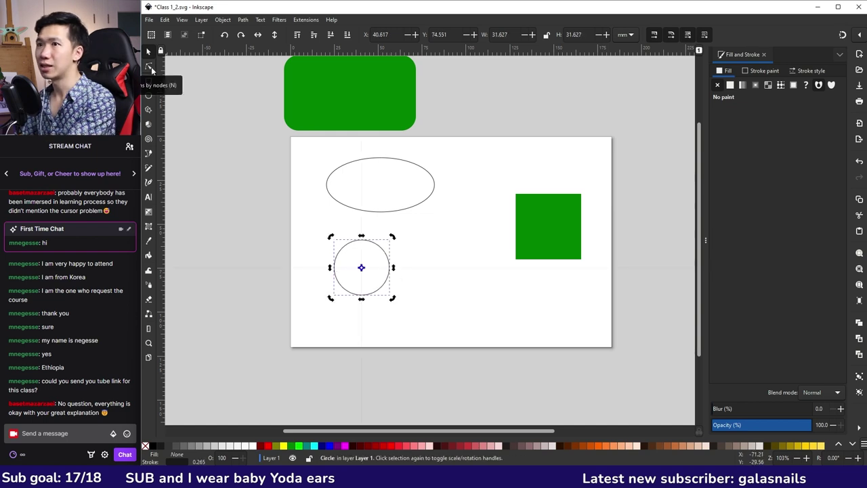
Open the circle into an arc ending at about 339°, and restore it to a whole ellipse
left_click(149, 67)
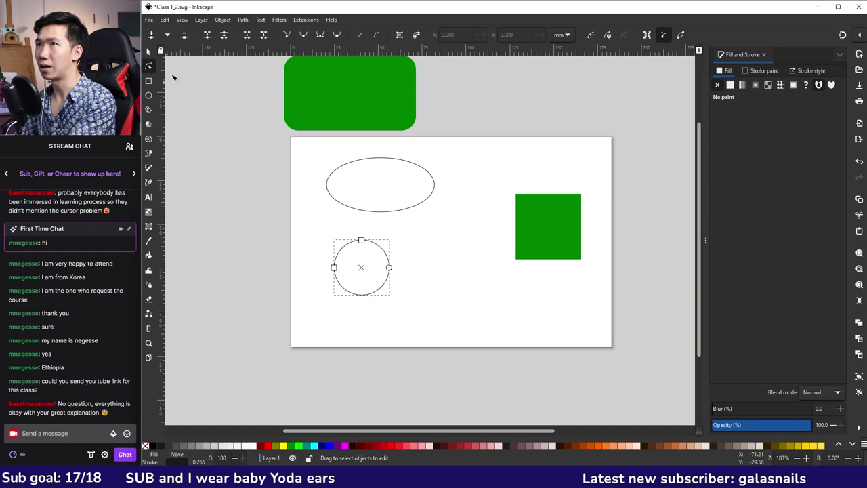
left_click(334, 268)
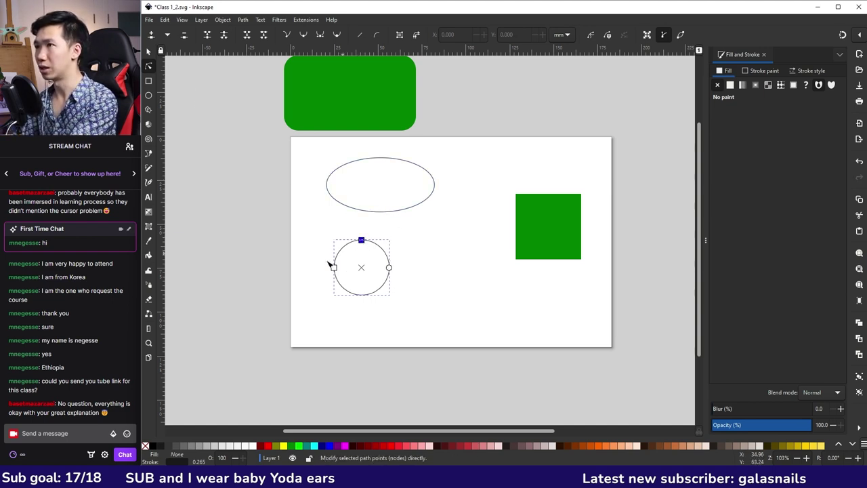
left_click(389, 268)
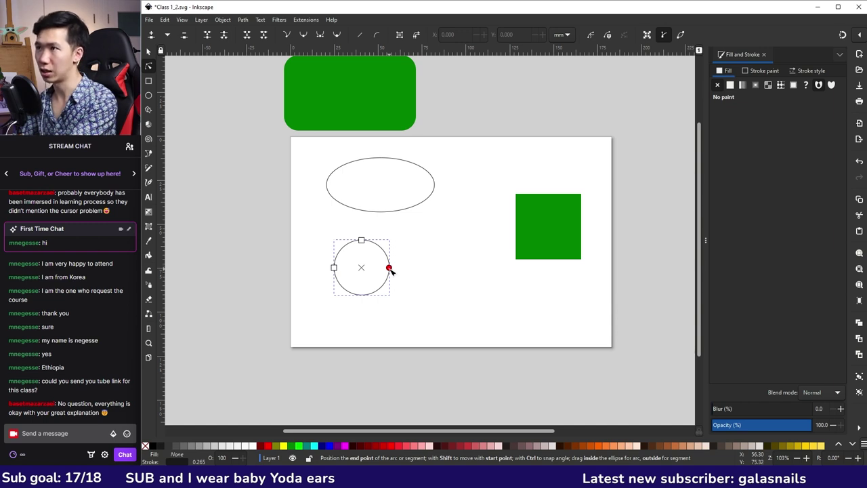
mouse_move(390, 268)
left_mouse_down()
mouse_move(385, 250)
mouse_move(369, 242)
mouse_move(363, 296)
mouse_move(371, 296)
mouse_move(344, 248)
mouse_move(358, 251)
mouse_move(344, 246)
mouse_move(386, 256)
left_mouse_up()
left_click(150, 96)
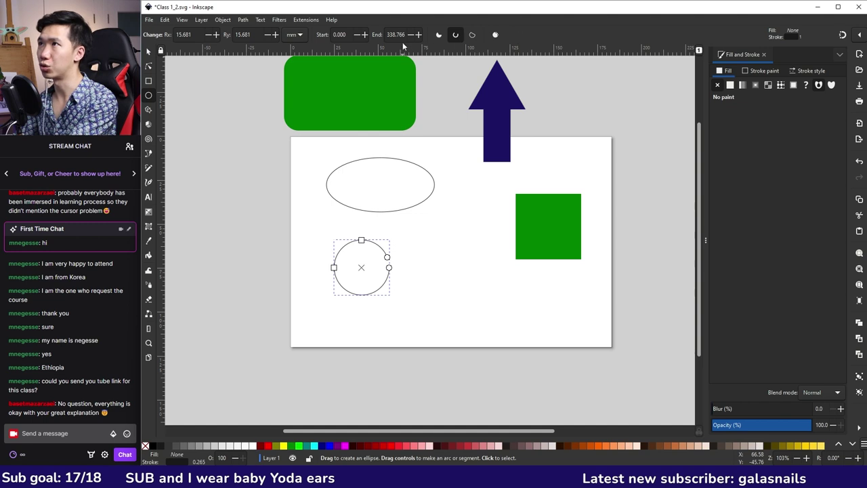
left_click(496, 35)
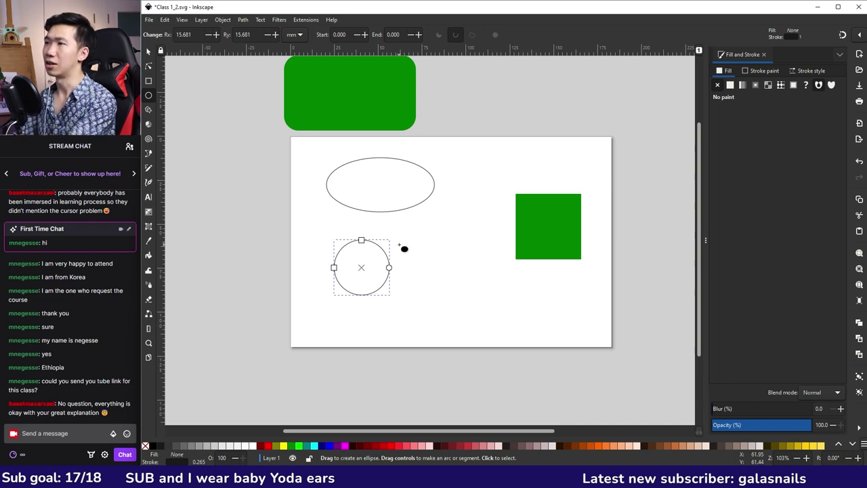
Make two copies of the circle and arrange the three circles in a row below the ellipse
key("ctrl+v")
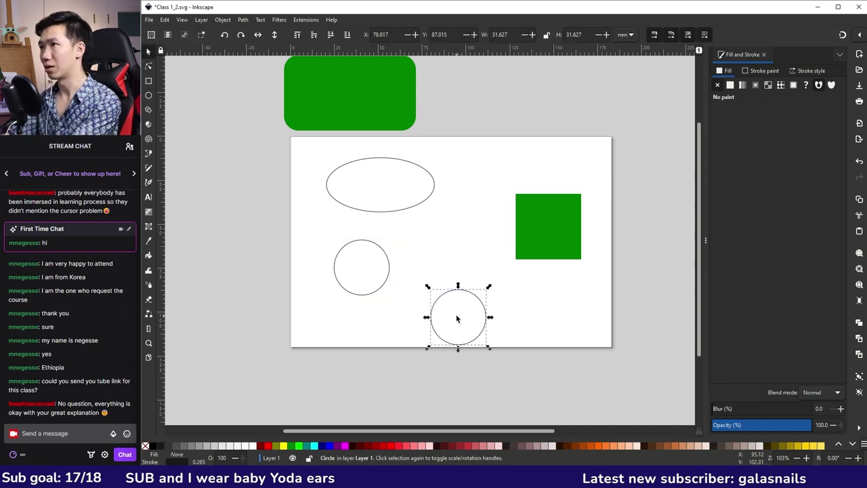
left_click_drag(453, 309, 458, 250)
key("ctrl")
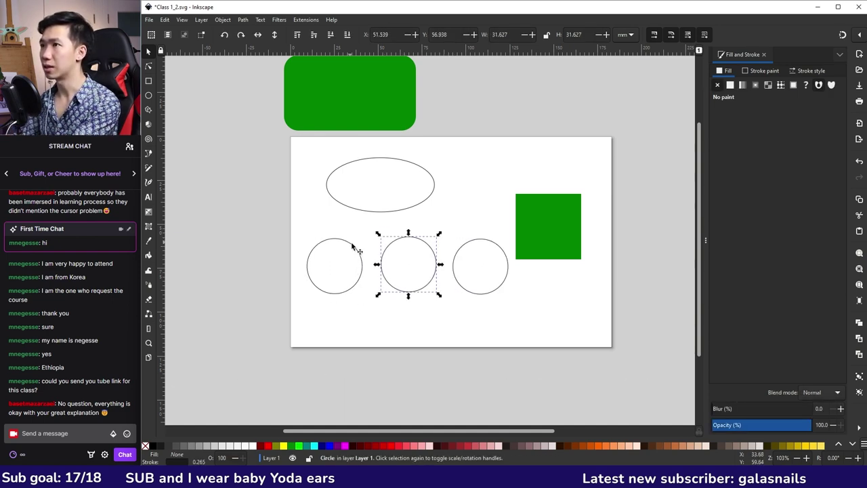
Cut the leftmost circle into a slice ending at about 323°, and convert it to an open arc with a wider gap
left_click(356, 248)
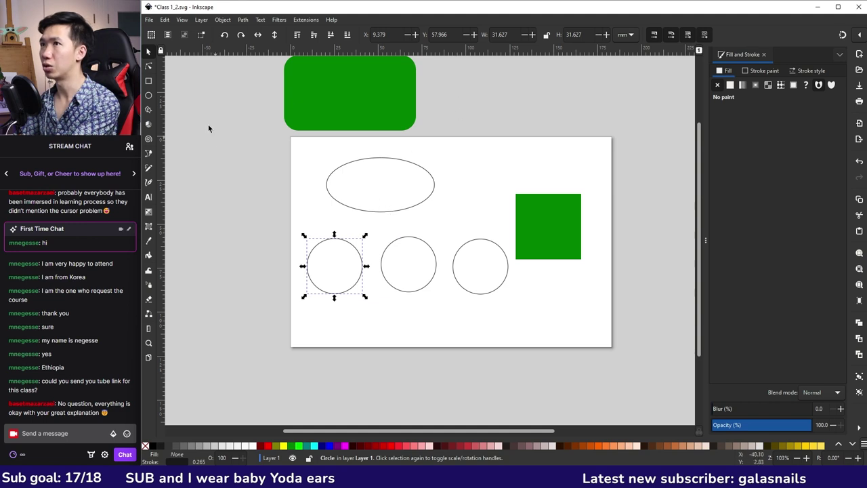
left_click(149, 95)
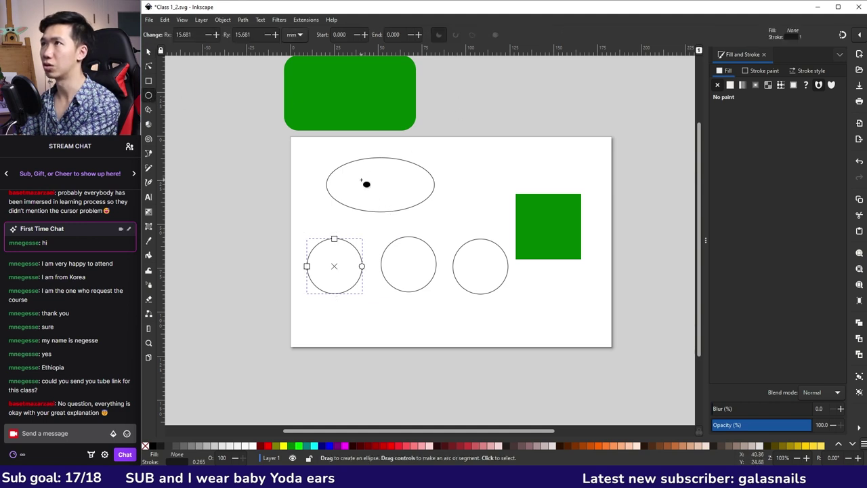
left_click_drag(366, 271, 365, 251)
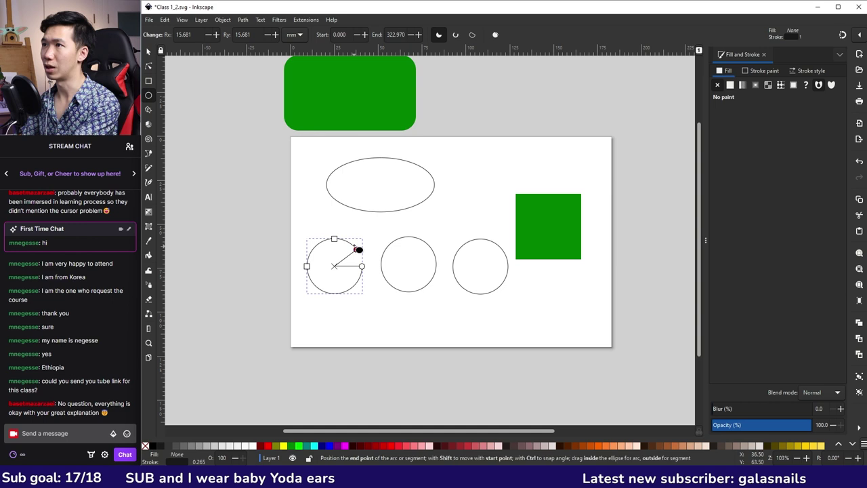
left_click(456, 35)
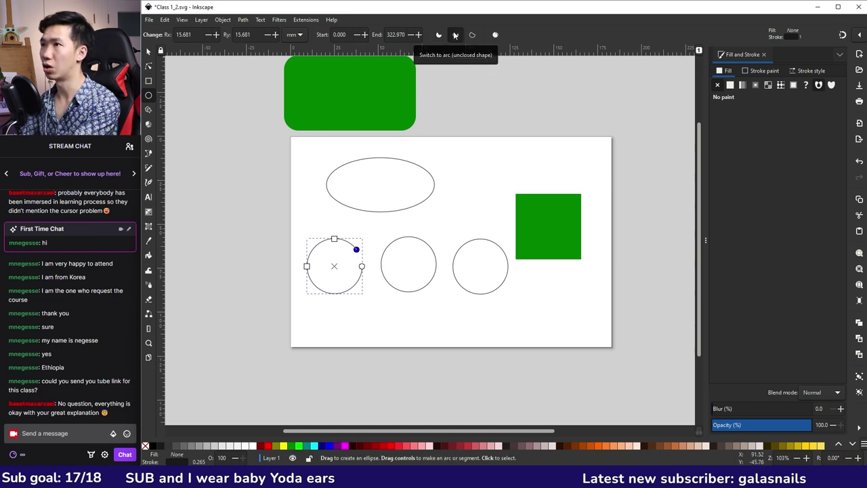
left_click_drag(357, 250, 306, 271)
key("s")
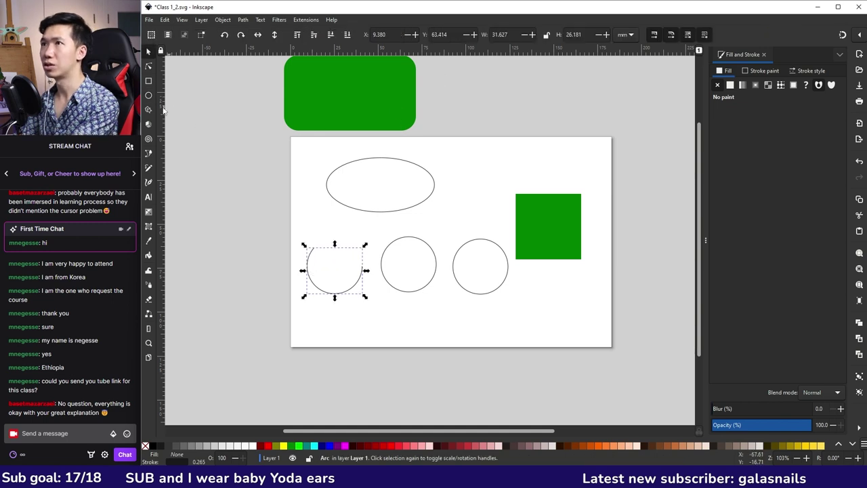
Turn the leftmost arc into a chord ending at about 245°, and make the shape a whole ellipse again
key("e")
left_click(472, 35)
mouse_move(313, 248)
left_mouse_down()
mouse_move(300, 235)
mouse_move(322, 241)
left_mouse_up()
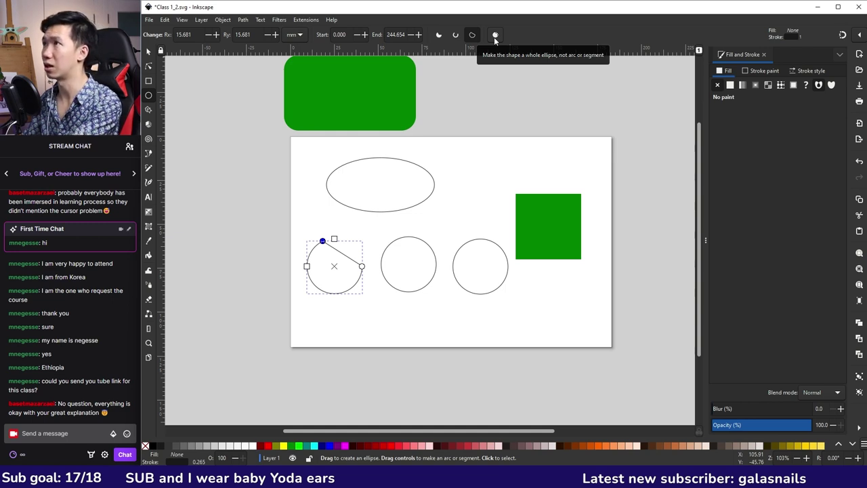
left_click(494, 36)
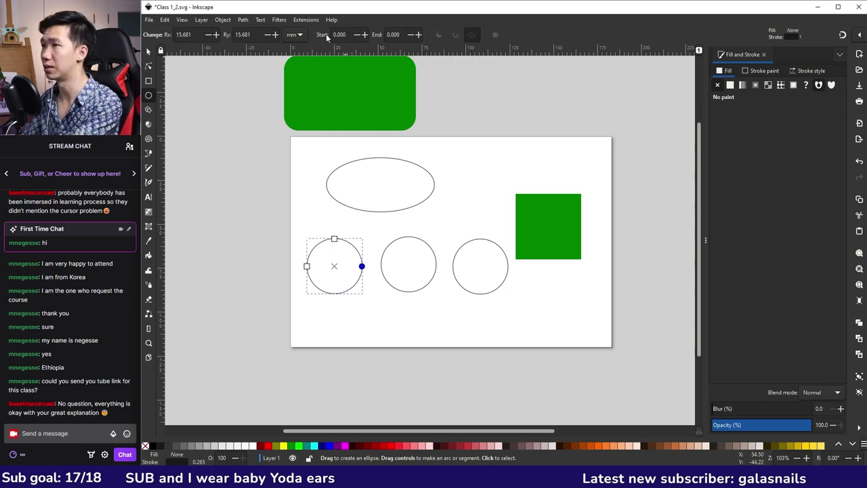
key("s")
left_click(387, 316)
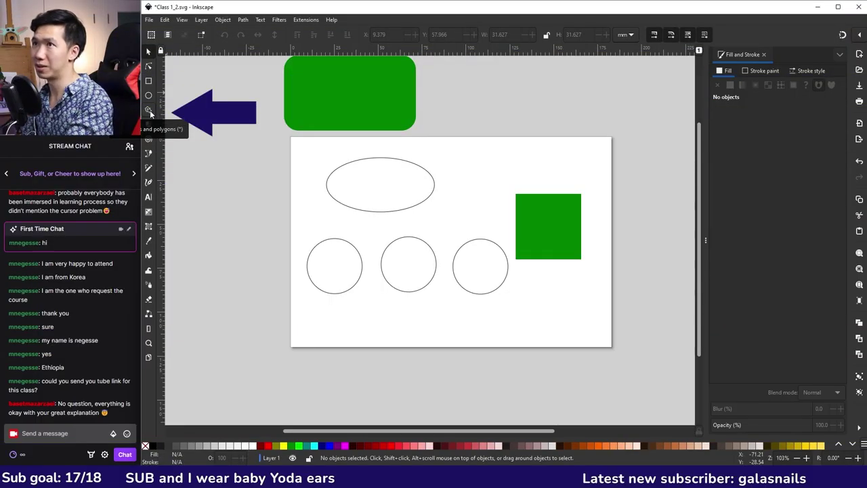
Draw a regular polygon below the gap between the leftmost and middle circles, and set its corners to 6
left_click(148, 110)
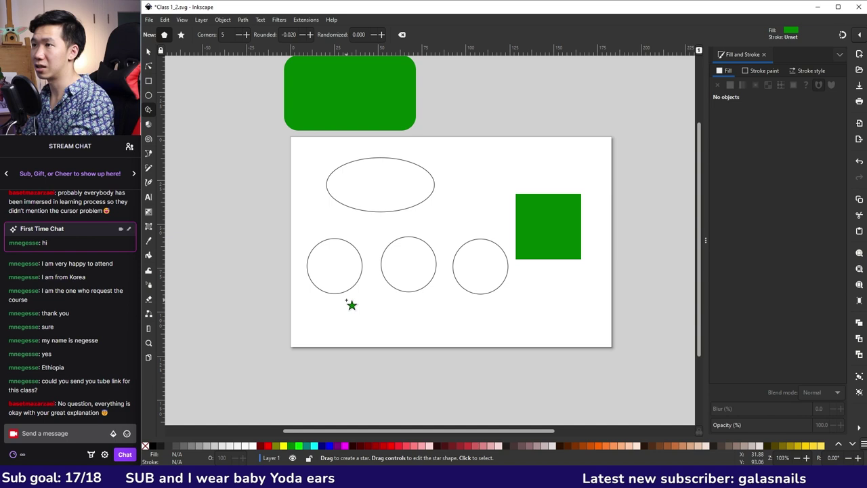
left_click_drag(364, 294, 378, 314)
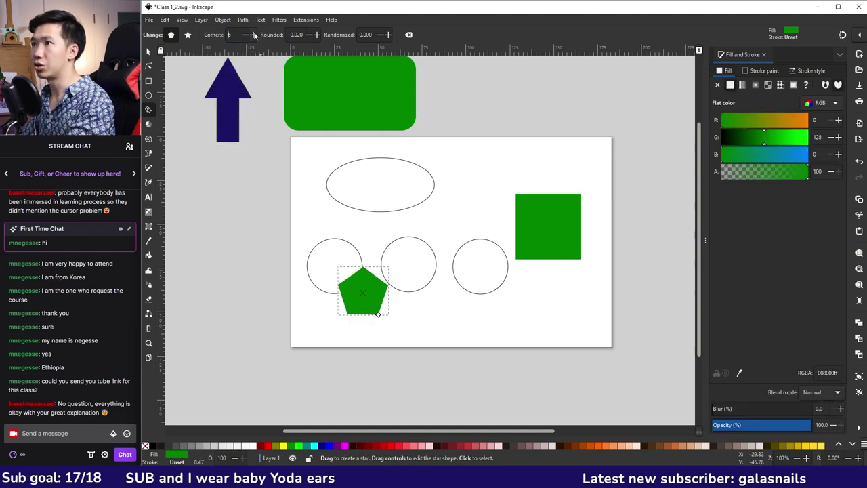
left_click(253, 35)
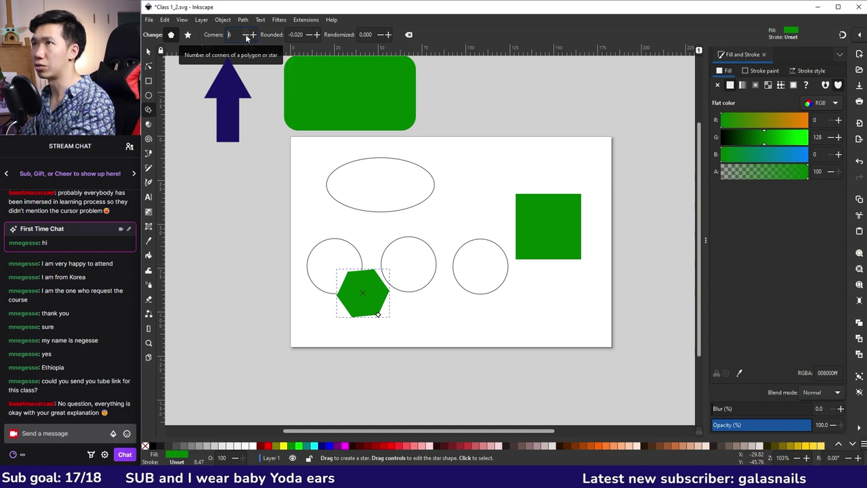
left_click(252, 35)
left_click(254, 35)
left_click(245, 35)
left_click(245, 35)
Draw a second hexagon with level upper and lower edges beside the first, and shrink the first one with its corner handle
left_click_drag(434, 292, 445, 341)
key("s")
key("asterisk")
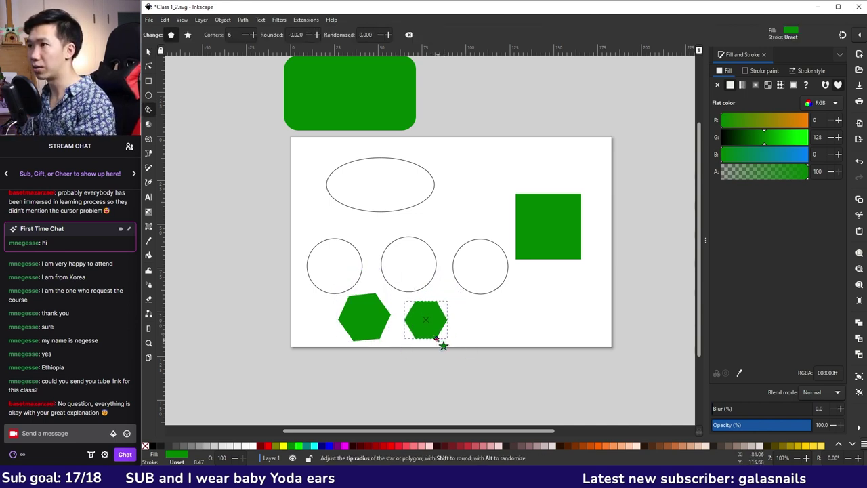
left_click_drag(437, 339, 437, 338)
left_click(381, 336)
left_click_drag(382, 336, 372, 334)
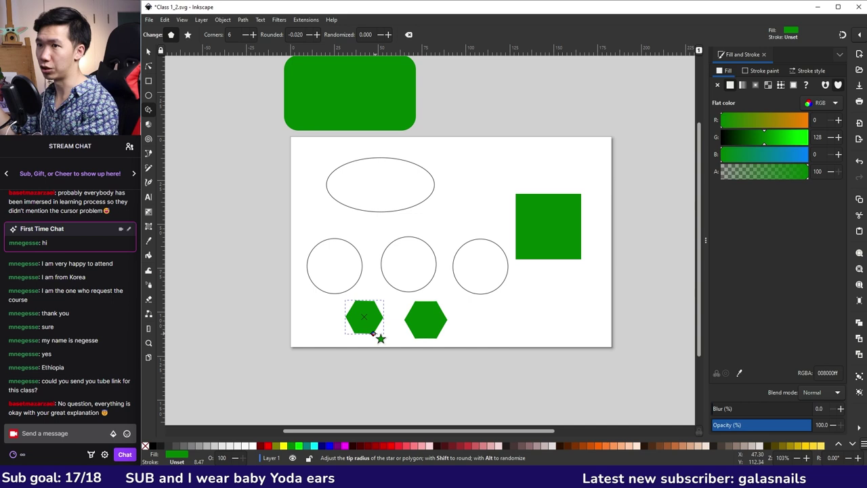
Stretch the right hexagon to about 33.1 by 18.7 mm with the Selector, and scale the left hexagon down slightly
key("s")
left_click(427, 323)
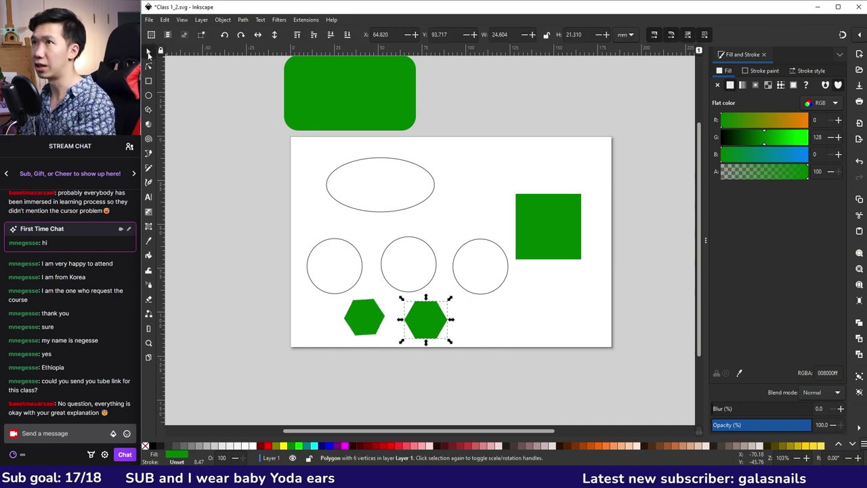
left_click_drag(426, 298, 452, 328)
key("ctrl+z")
key("ctrl+z")
left_click(190, 112)
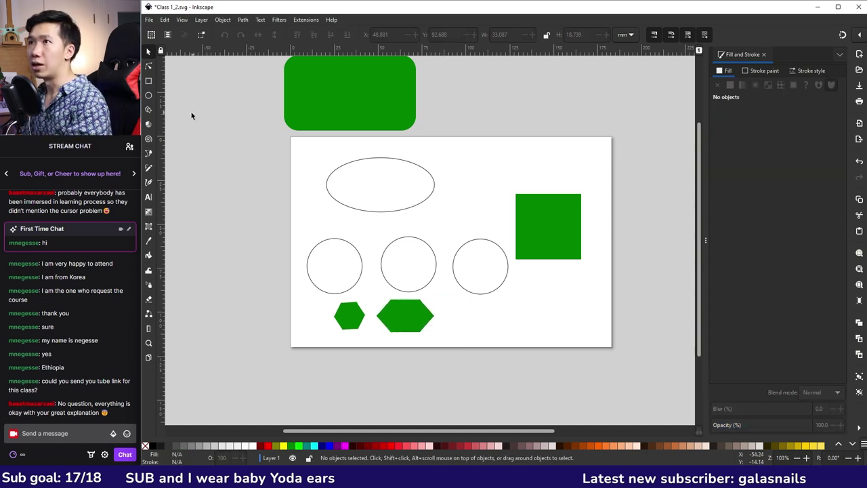
Draw a small six-pointed star with spoke ratio 0.451 just below the green square
left_click(149, 109)
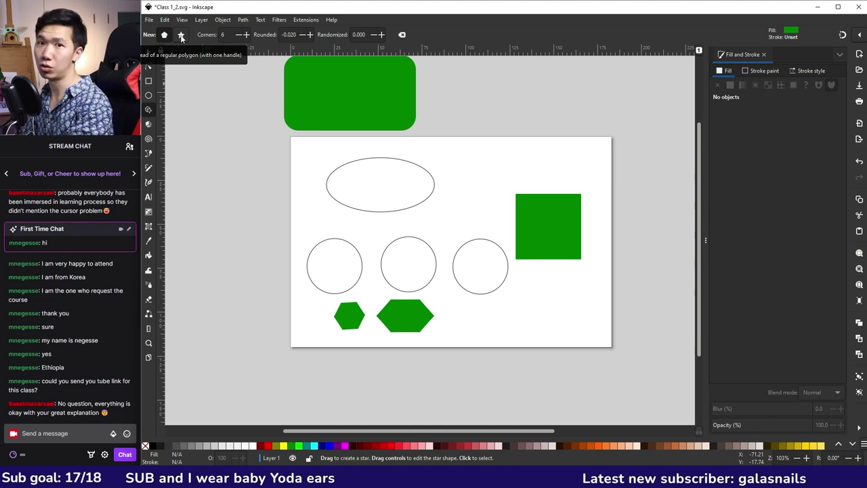
left_click(181, 35)
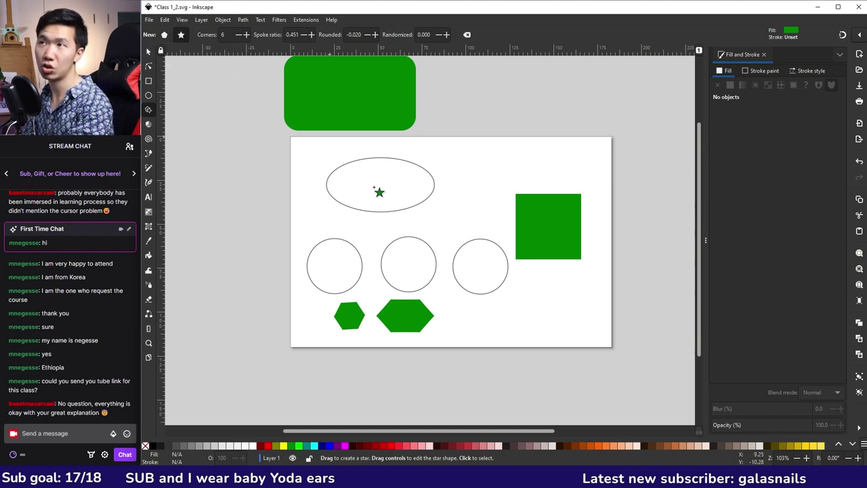
mouse_move(520, 284)
left_mouse_down()
mouse_move(518, 317)
mouse_move(534, 298)
mouse_move(529, 314)
mouse_move(534, 276)
left_mouse_up()
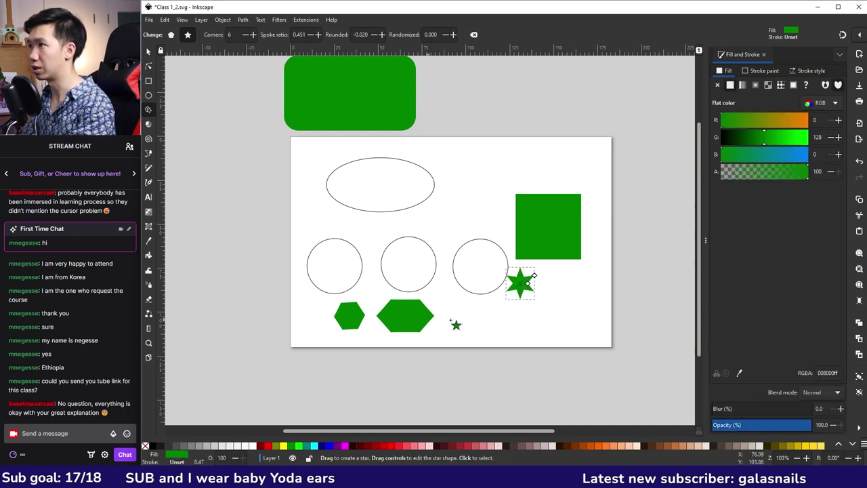
Raise the star's number of corners to 19, and set it back to 6
left_click(246, 37)
left_click(246, 37)
left_click(252, 35)
left_click(252, 36)
left_click(252, 36)
left_click(252, 36)
left_click(252, 36)
left_click(252, 36)
left_click(252, 36)
left_click(252, 36)
left_click(252, 36)
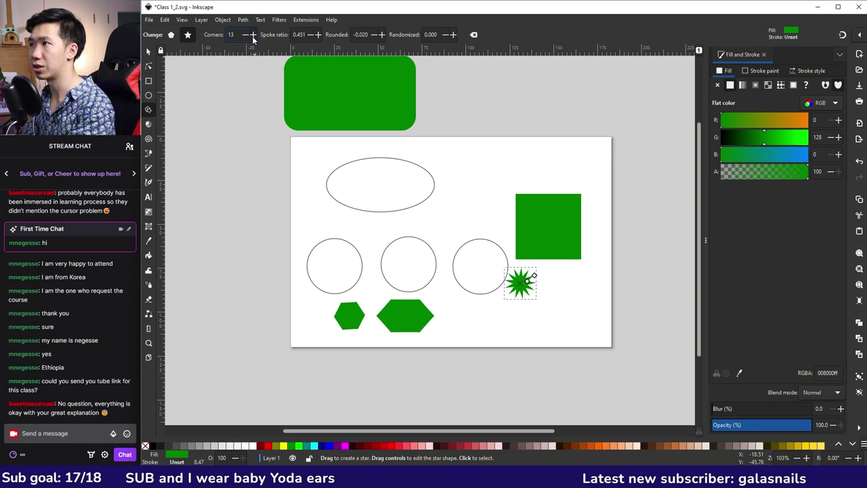
left_click(252, 36)
left_click(252, 36)
left_click(252, 36)
left_click(251, 36)
left_click(252, 36)
left_click(252, 36)
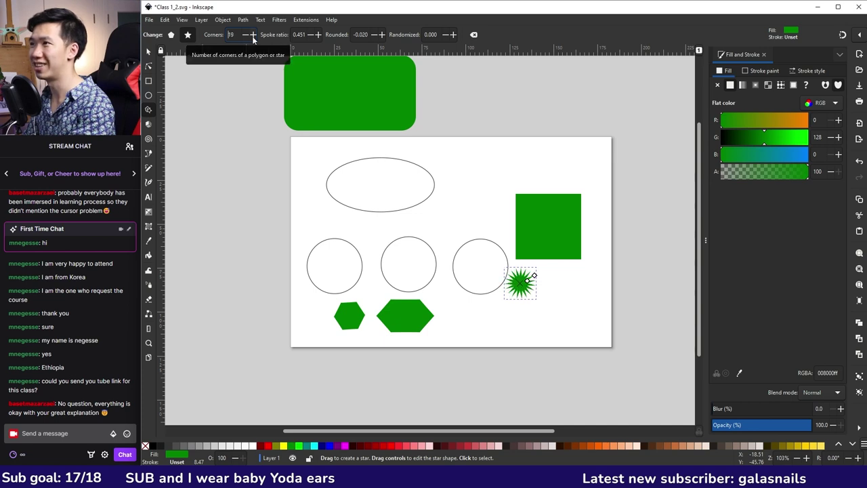
left_click_drag(246, 37, 246, 37)
Pull the star's inner handle toward its centre and off its radial line to give it thin, twisted spokes
scroll(533, 322, "up", 3)
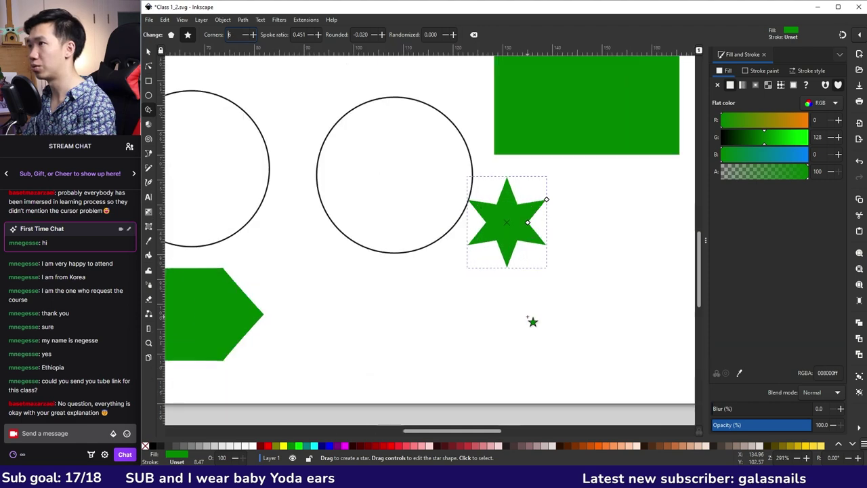
scroll(508, 277, "up", 1)
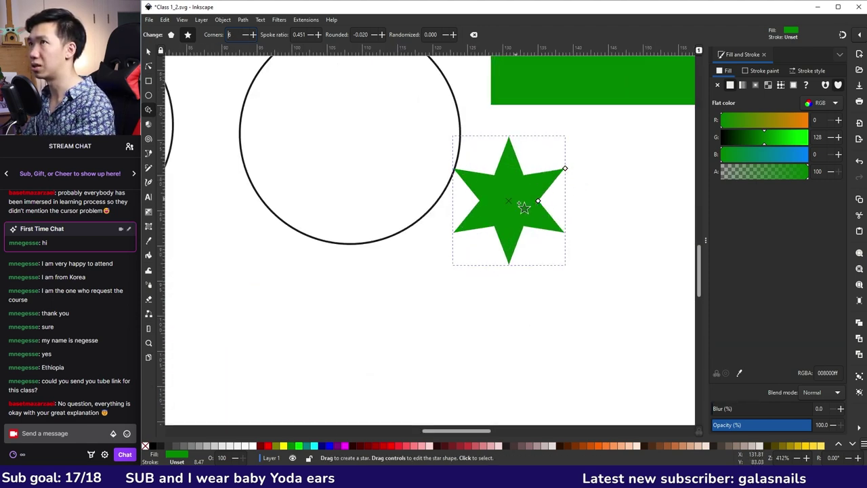
mouse_move(538, 200)
left_mouse_down()
mouse_move(523, 186)
mouse_move(528, 198)
left_mouse_up()
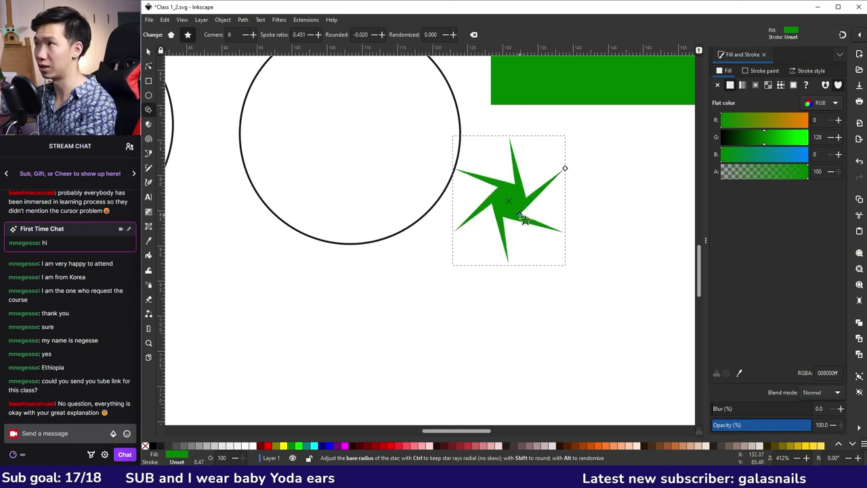
Undo the spoke twist, and lengthen the star's spokes outward by its tip handle to a spoke ratio of 0.192
key("ctrl+z")
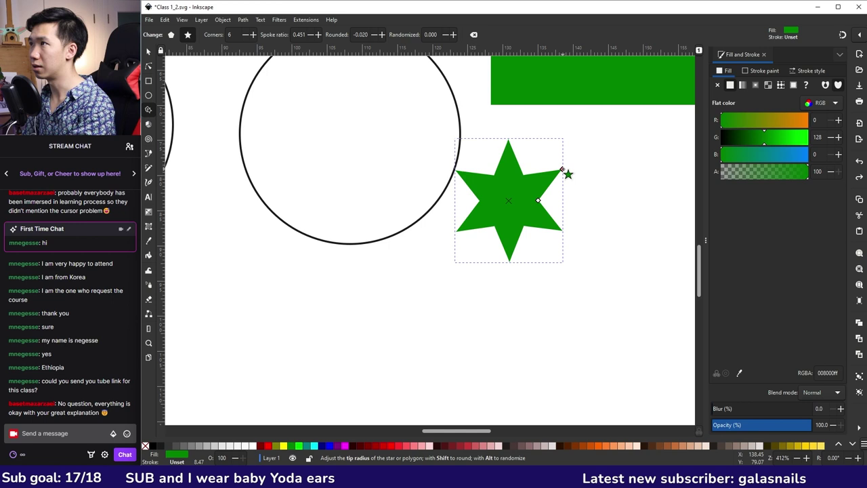
left_click_drag(567, 173, 660, 188)
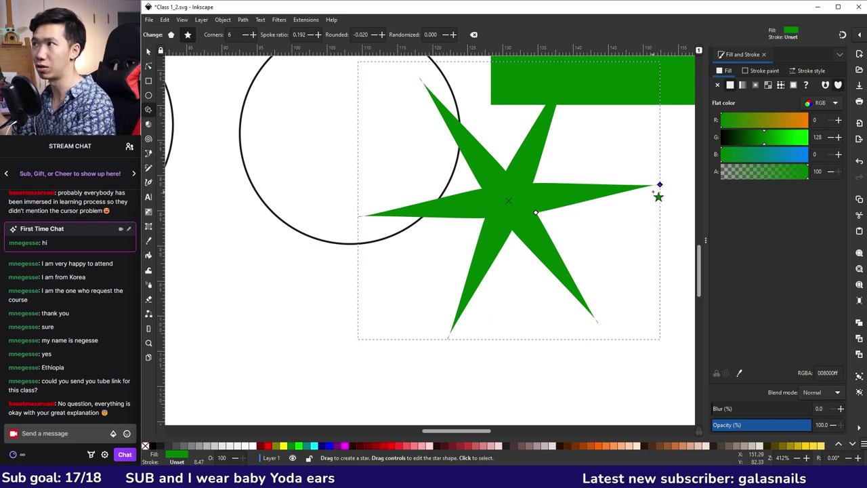
mouse_move(536, 212)
left_mouse_down()
mouse_move(569, 222)
mouse_move(535, 214)
left_mouse_up()
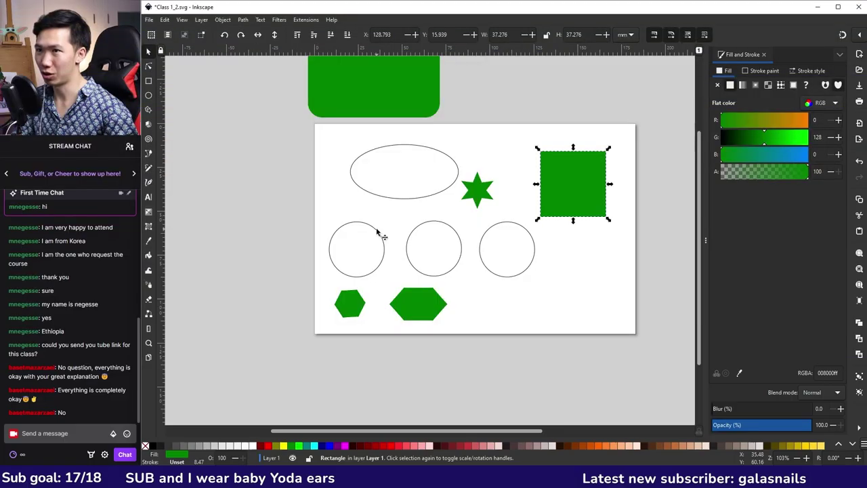
Fill the left circle in the row of three with red
left_click(377, 232)
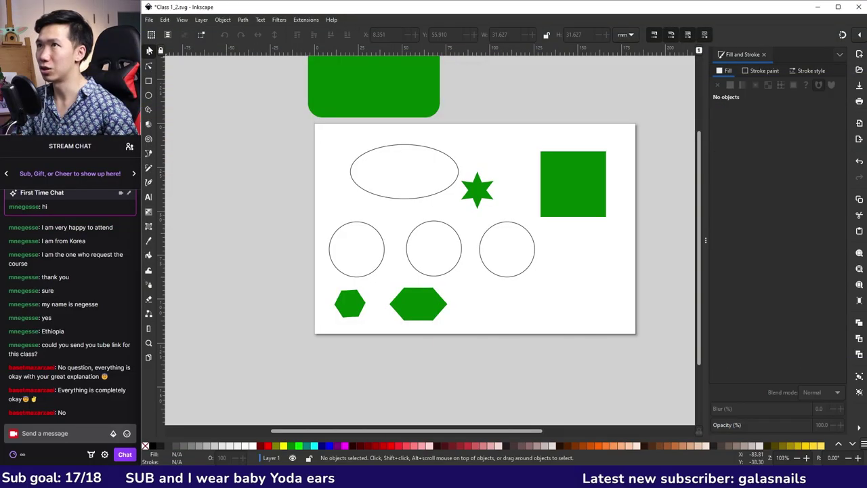
left_click(372, 227)
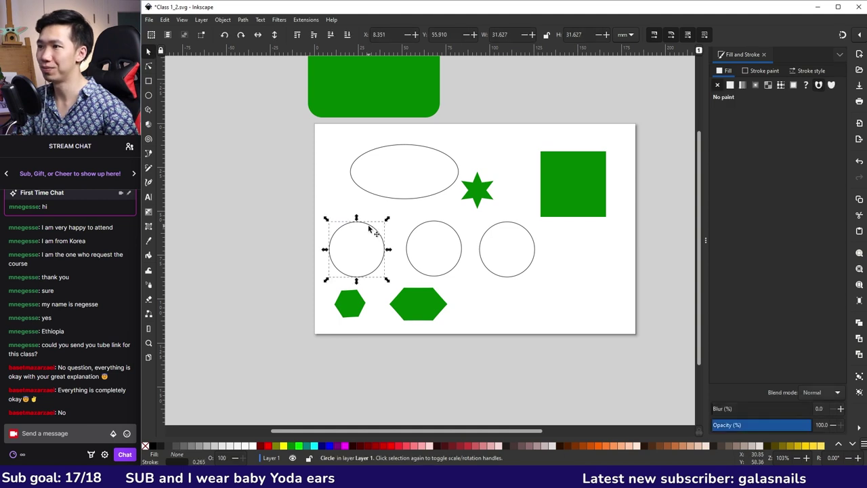
left_click(390, 444)
left_click(334, 196)
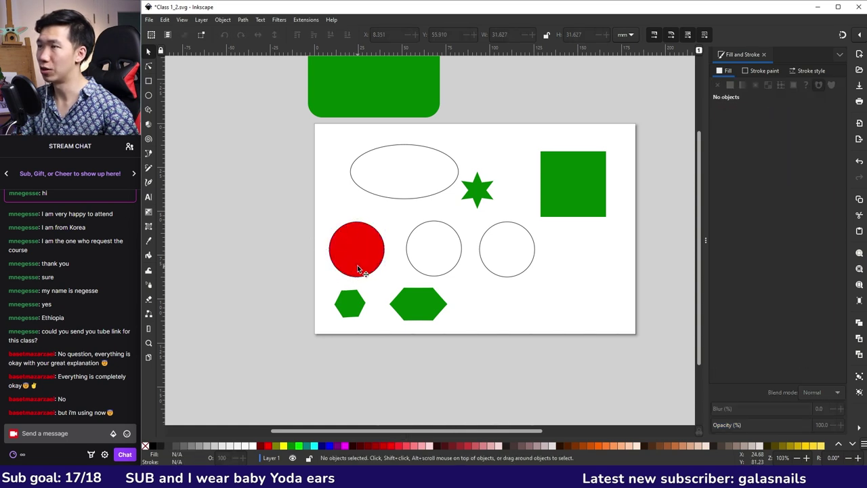
Give the red circle a green stroke and set its stroke width to 4 mm
left_click(348, 243)
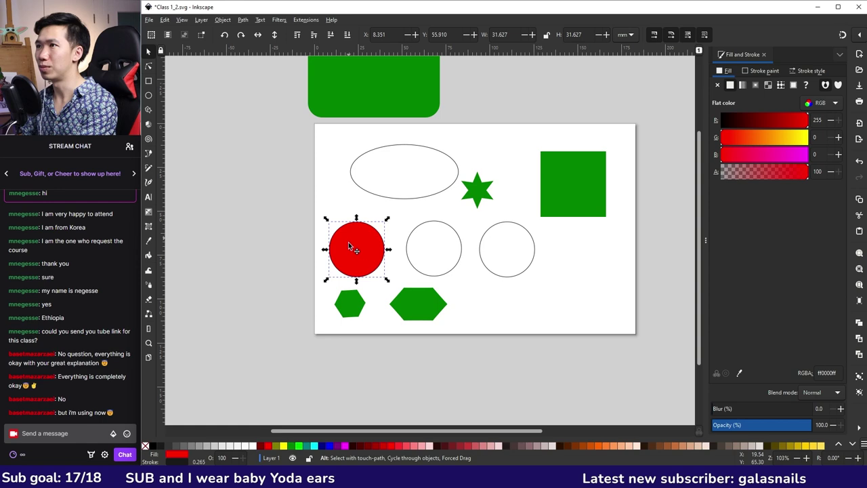
scroll(370, 251, "up", 3, "ctrl")
scroll(284, 261, "up", 1, "ctrl")
key("Escape")
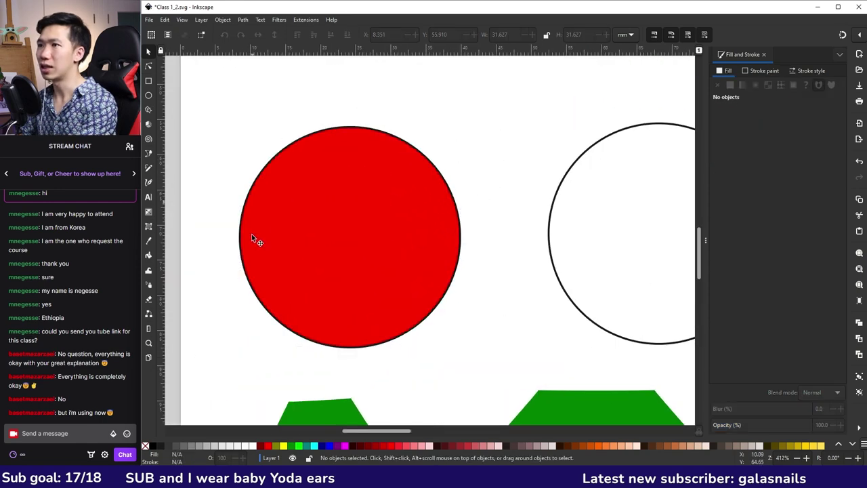
left_click(327, 335)
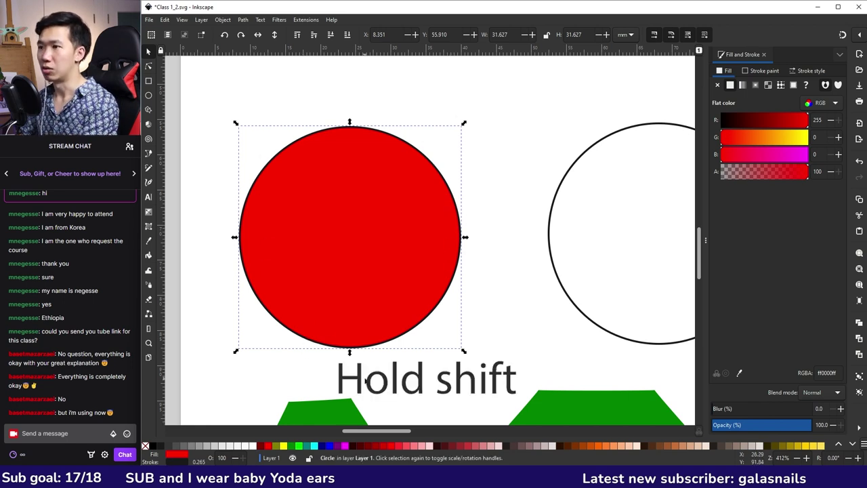
key("shift")
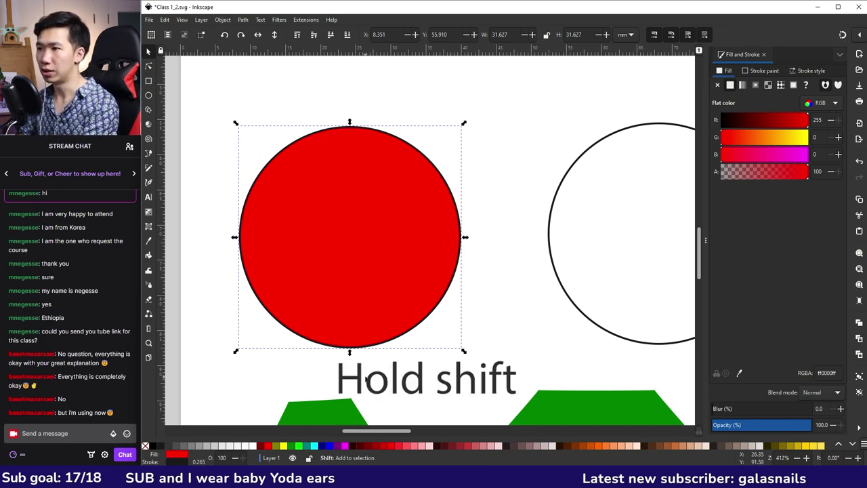
left_click(291, 447, "shift")
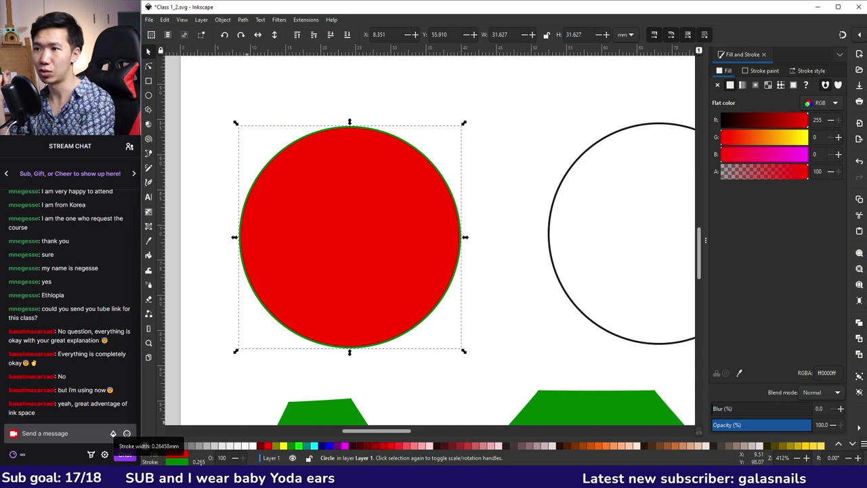
right_click(201, 462)
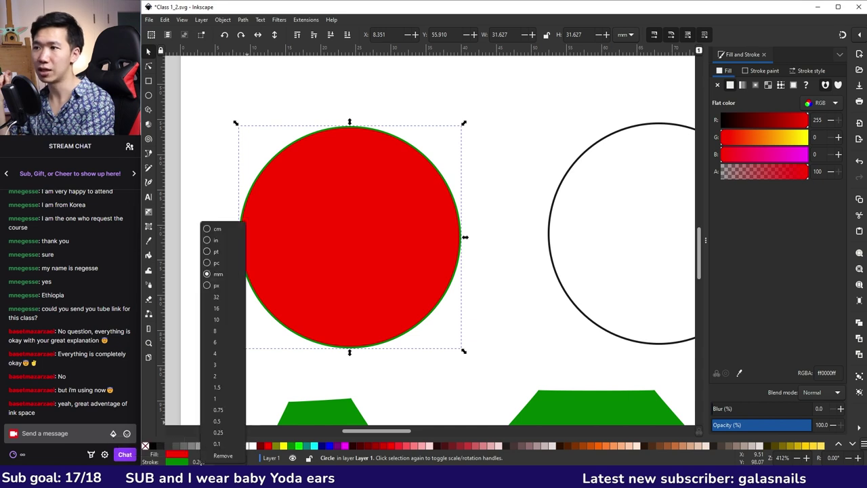
left_click(217, 355)
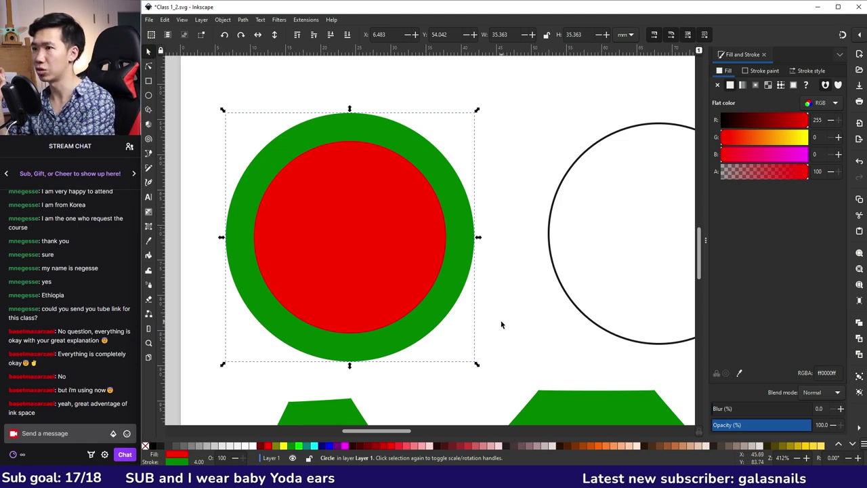
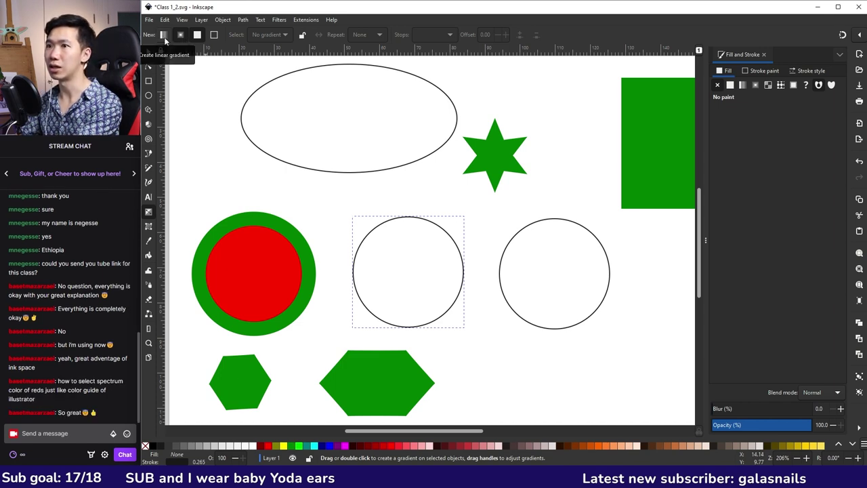
Apply a vertical linear gradient to the middle circle, from red at its top edge to transparent at its bottom edge
left_click_drag(407, 219, 407, 326)
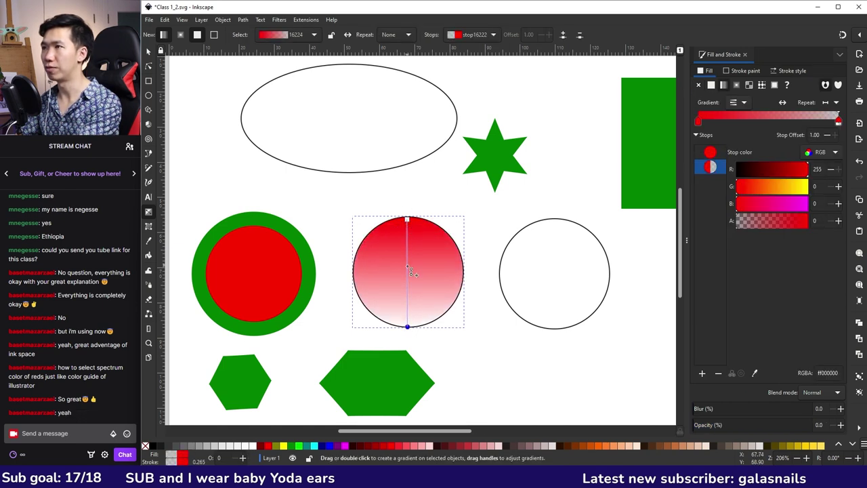
left_click(403, 312)
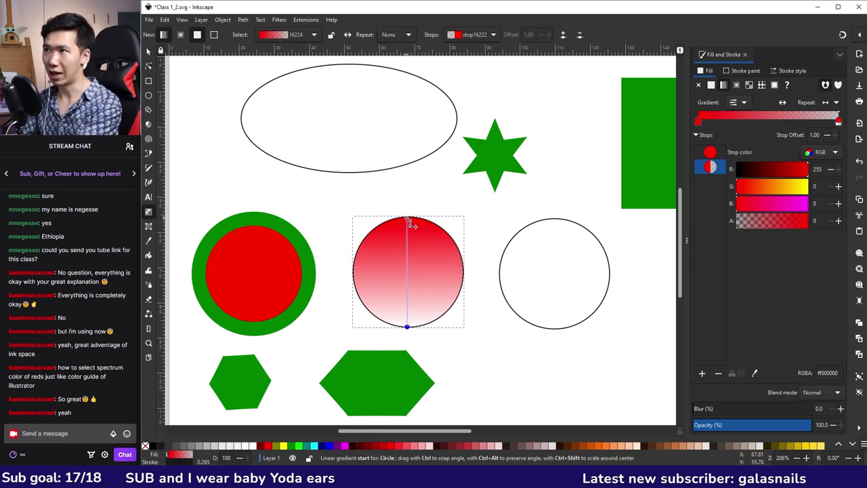
mouse_move(409, 222)
left_mouse_down()
mouse_move(382, 242)
mouse_move(371, 276)
mouse_move(385, 230)
mouse_move(436, 226)
mouse_move(447, 246)
mouse_move(427, 229)
mouse_move(387, 237)
mouse_move(414, 223)
left_mouse_up()
mouse_move(406, 327)
left_mouse_down()
mouse_move(409, 275)
mouse_move(410, 328)
left_mouse_up()
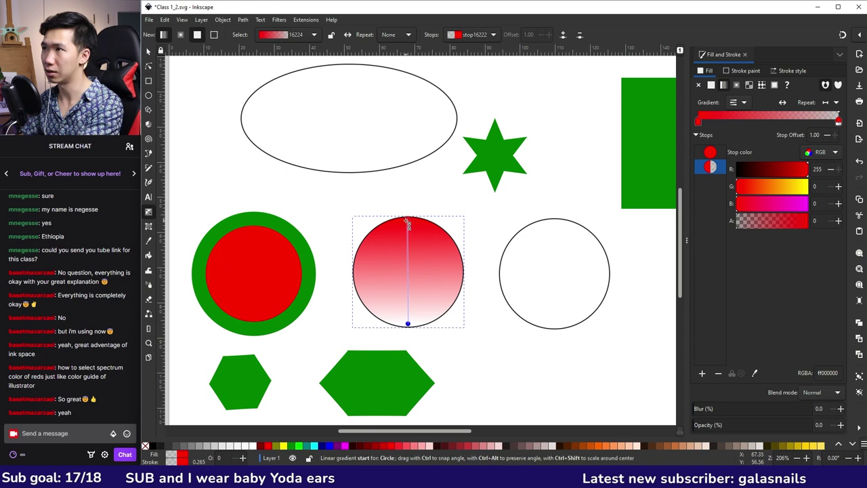
mouse_move(407, 218)
left_mouse_down()
mouse_move(406, 245)
mouse_move(414, 229)
mouse_move(438, 257)
mouse_move(408, 226)
left_mouse_up()
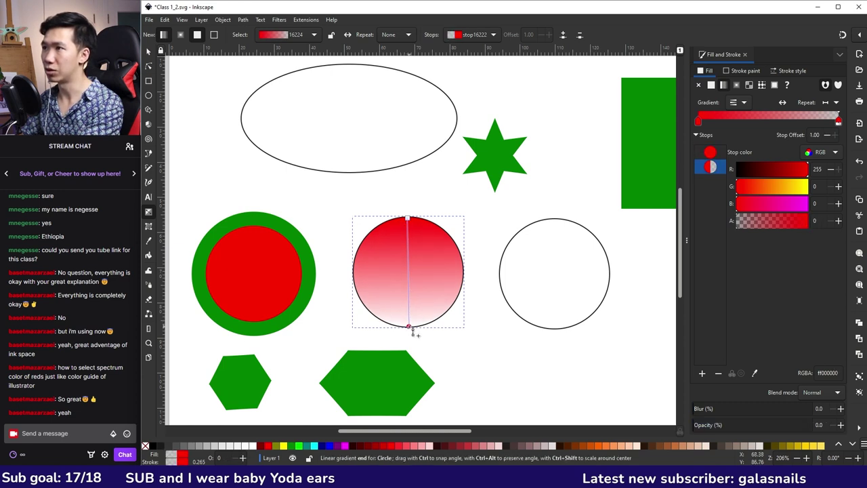
Recolor the middle circle's gradient with yellow (ffcc00) for the lower stop and green (008000) for the upper stop
left_click(808, 447)
left_click_drag(413, 330, 411, 332)
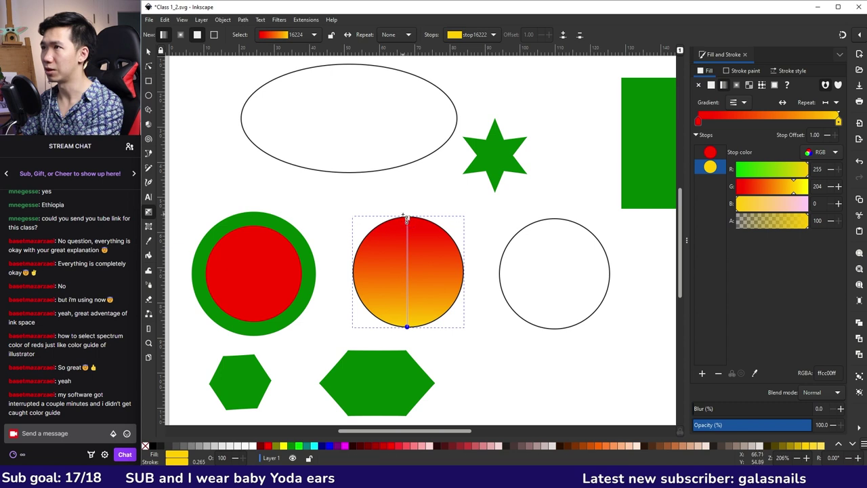
left_click(408, 220)
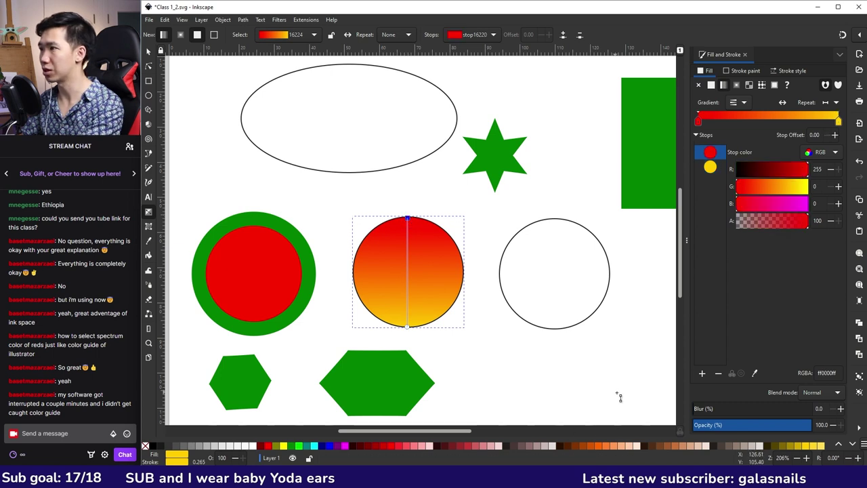
left_click(296, 446)
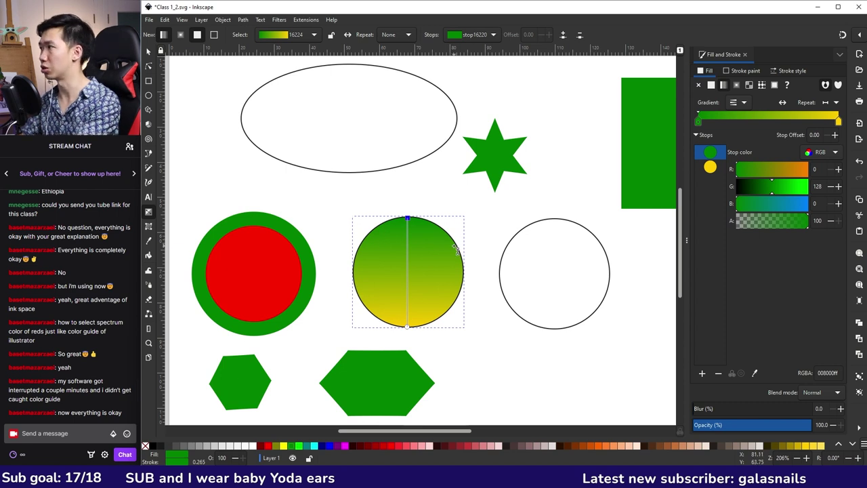
Narrow the gradient-filled circle to about 21.3 mm wide with the Selector, and move the right circle closer to it
key("s")
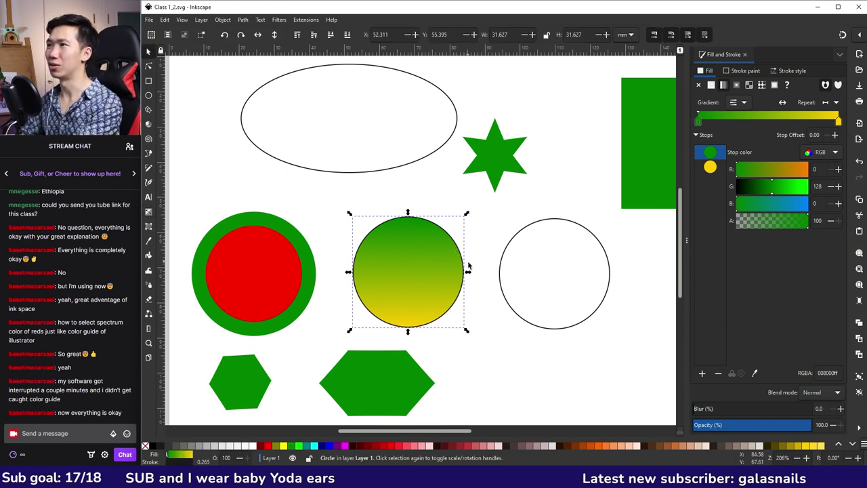
left_click_drag(466, 272, 429, 276)
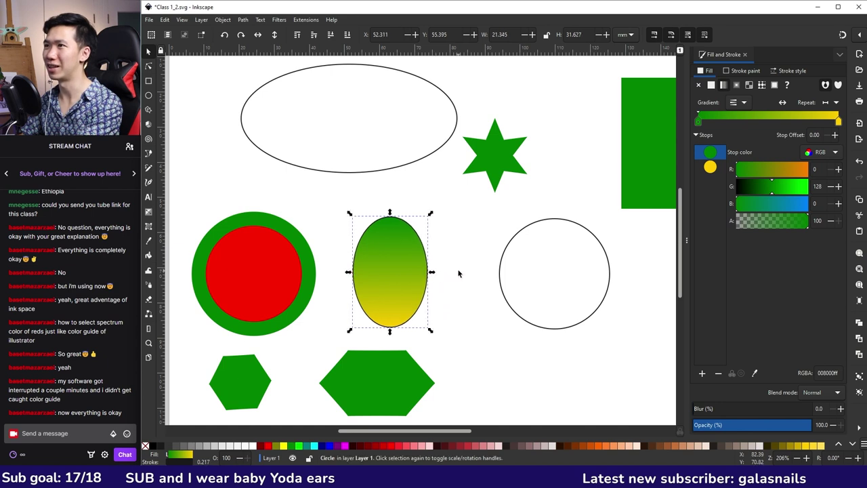
left_click(458, 273)
key("ctrl+z")
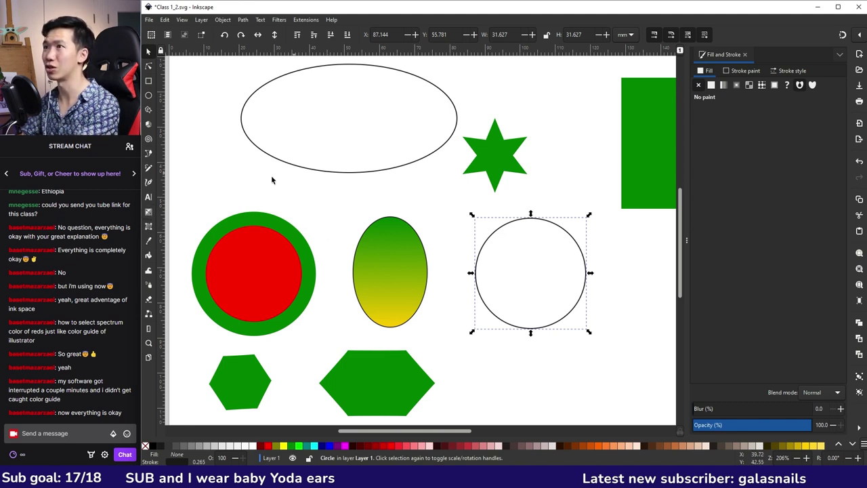
Apply a radial gradient to the right circle, from green at its center to transparent at its edge
left_click(150, 214)
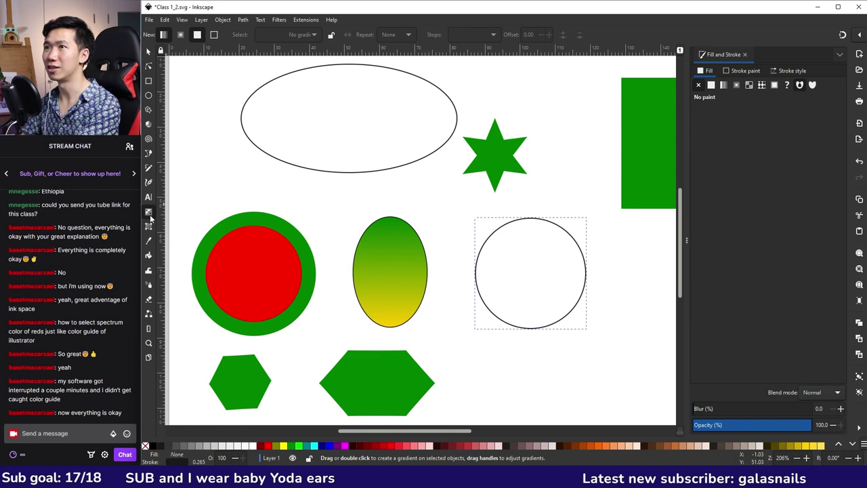
left_click(180, 35)
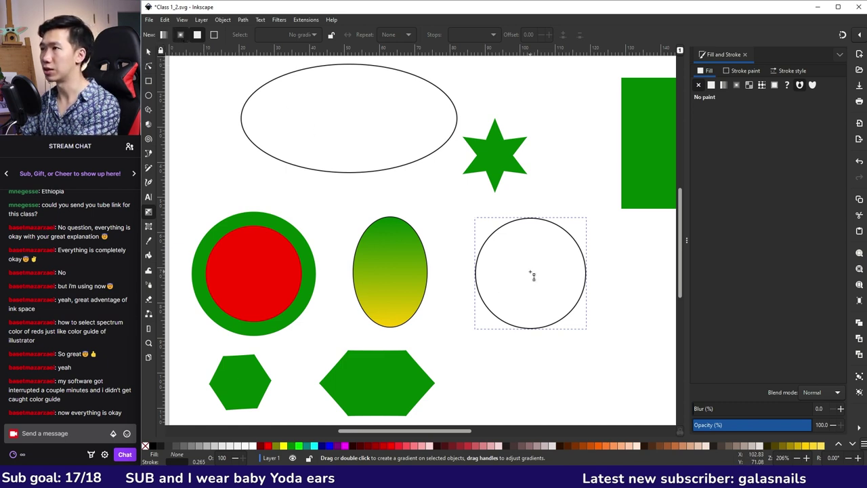
left_click_drag(531, 272, 531, 328)
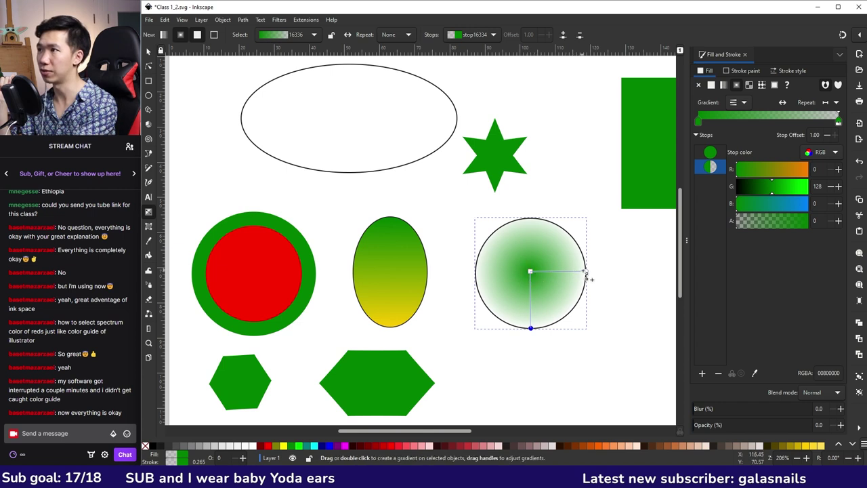
left_click(531, 273)
mouse_move(533, 274)
left_mouse_down()
mouse_move(525, 277)
mouse_move(516, 255)
mouse_move(533, 277)
left_mouse_up()
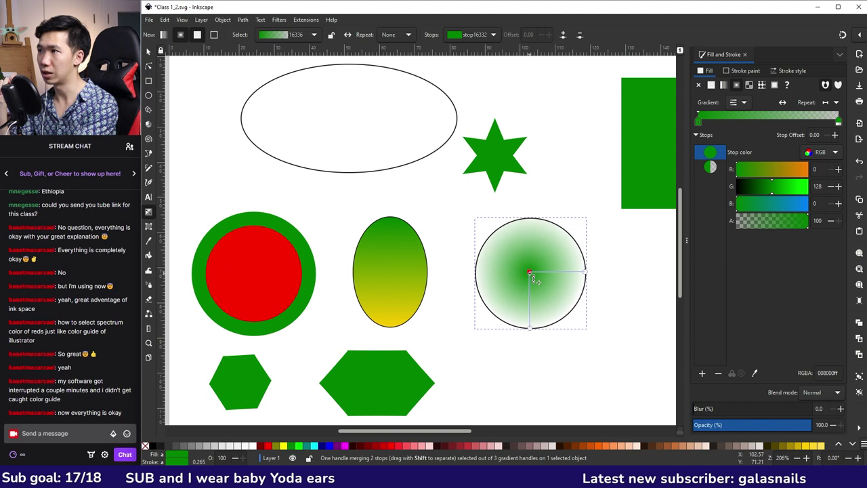
Rotate the right circle's radial gradient by its radius handles, and undo squashing it into a narrow oval
left_click_drag(586, 272, 509, 265)
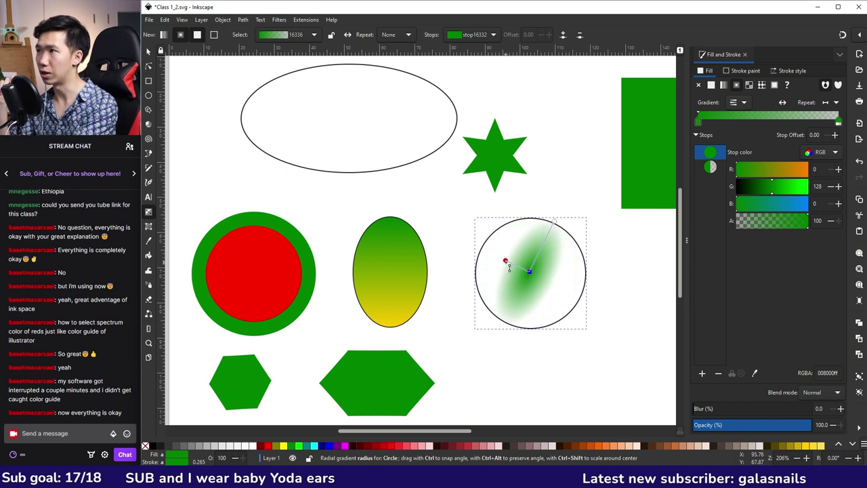
left_click(506, 262)
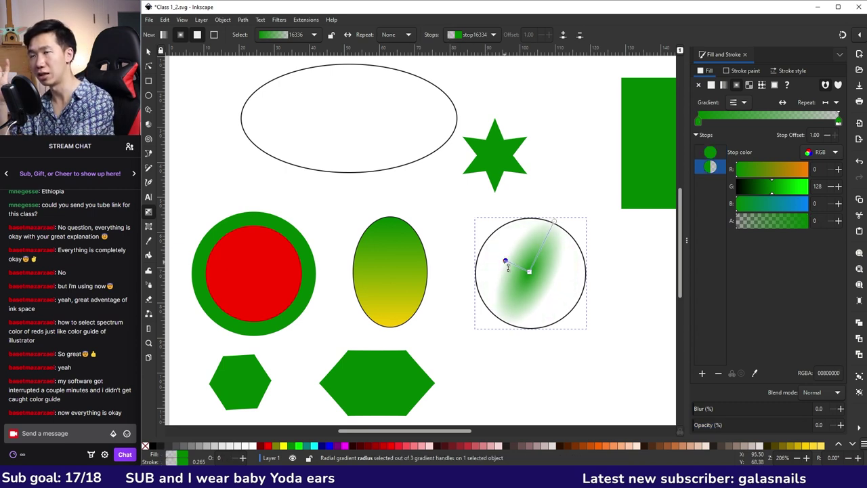
key("ctrl+z")
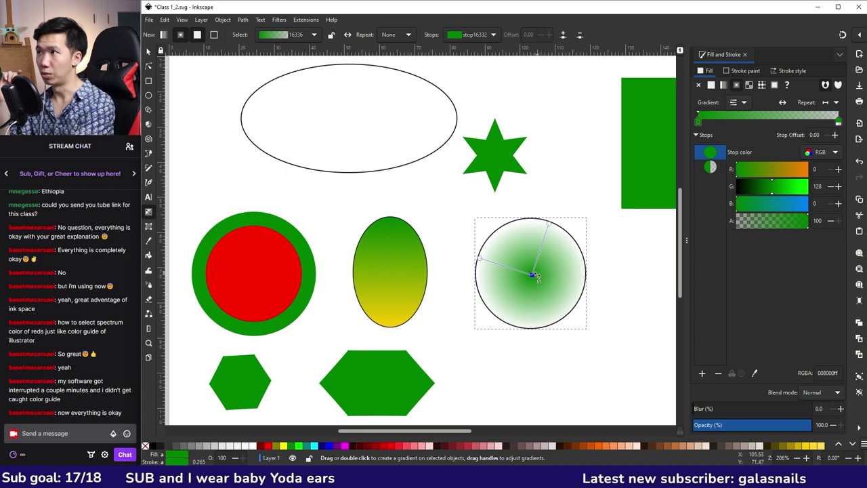
Set the radial gradient's outer stop to peach (ffb380) and its center stop to white
left_click(549, 224)
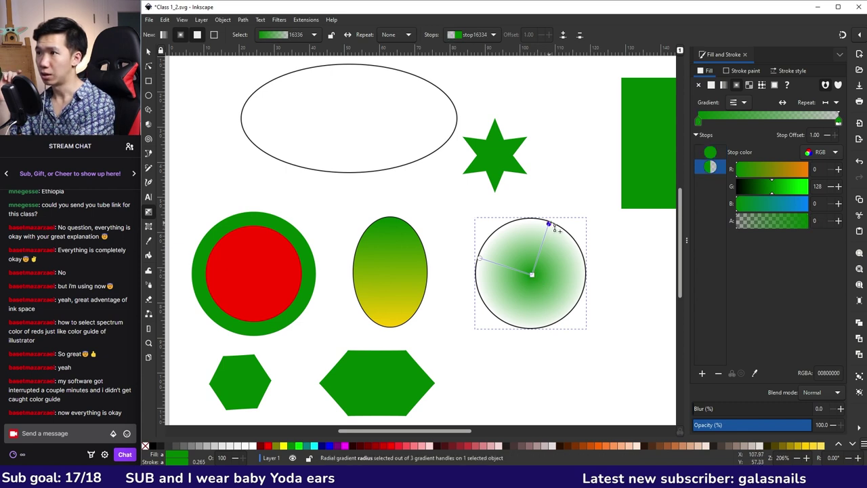
left_click(626, 447)
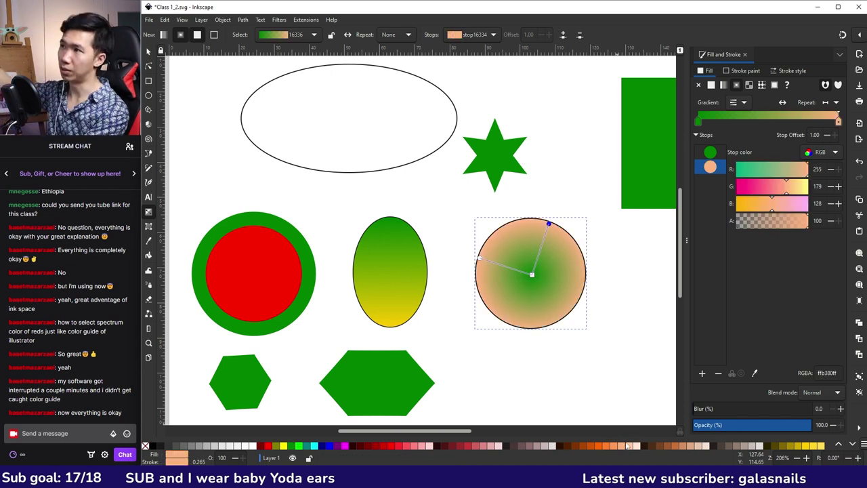
left_click(532, 275)
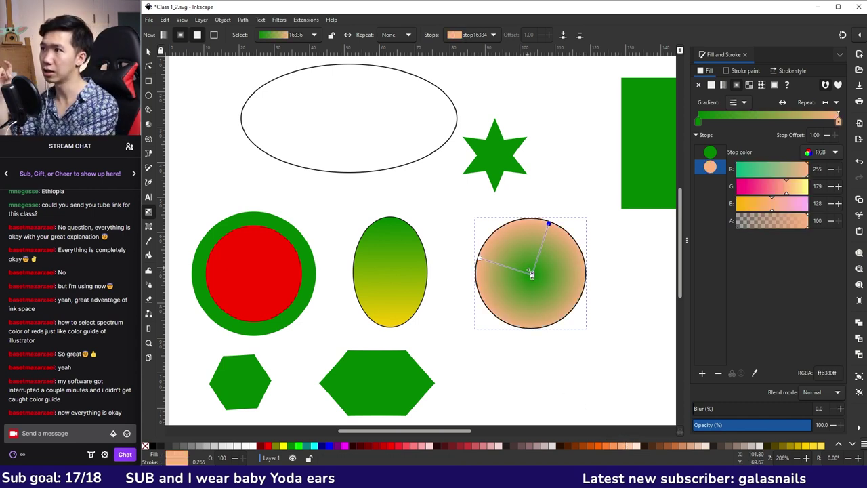
left_click(253, 447)
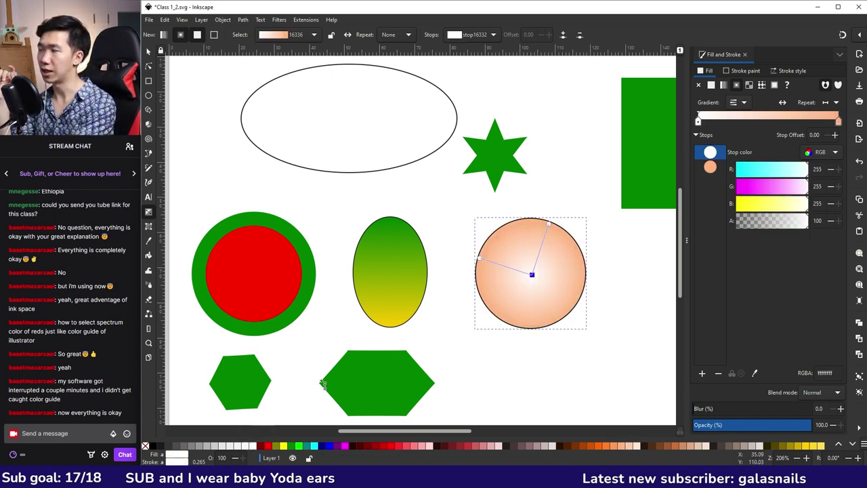
Draw a circle about 30 mm in diameter below the green square, with the ellipse constrained to 1:1
key("s")
left_click(461, 226)
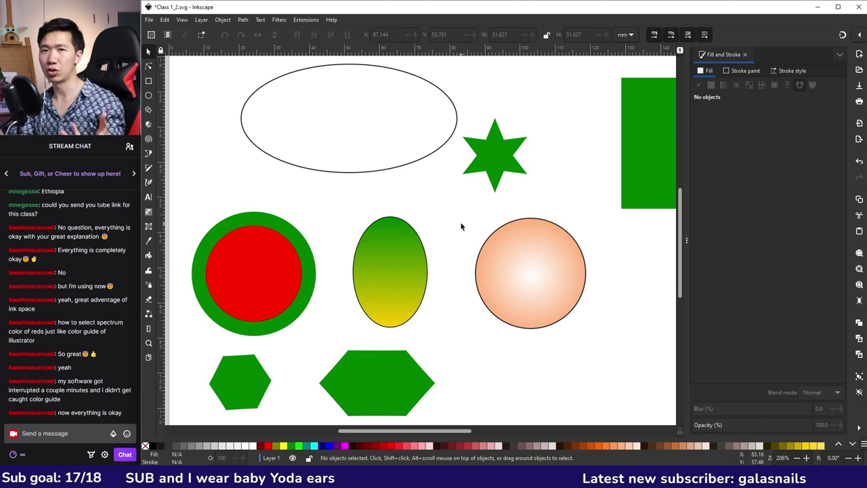
scroll(476, 310, "down", 2)
scroll(485, 310, "up", 1)
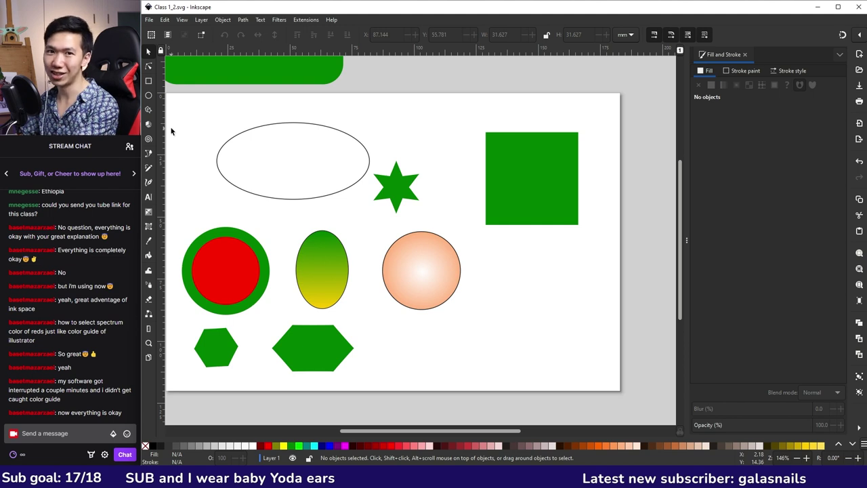
key("e")
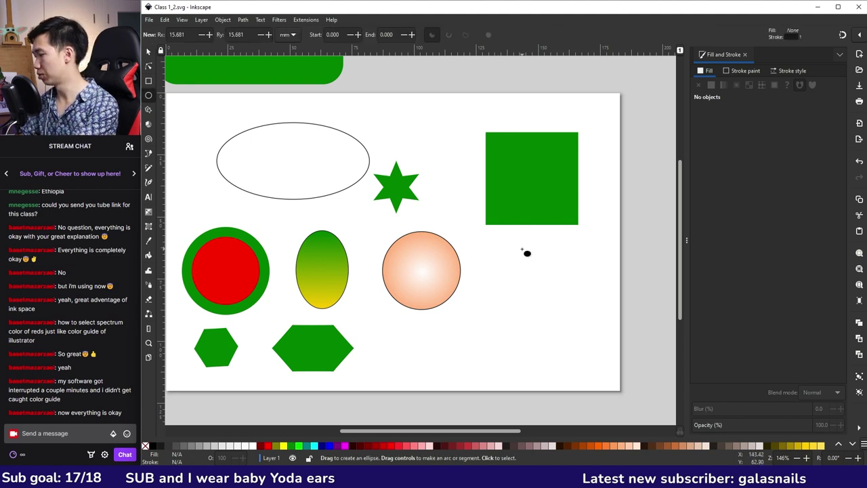
key("ctrl")
left_click_drag(522, 251, 604, 326)
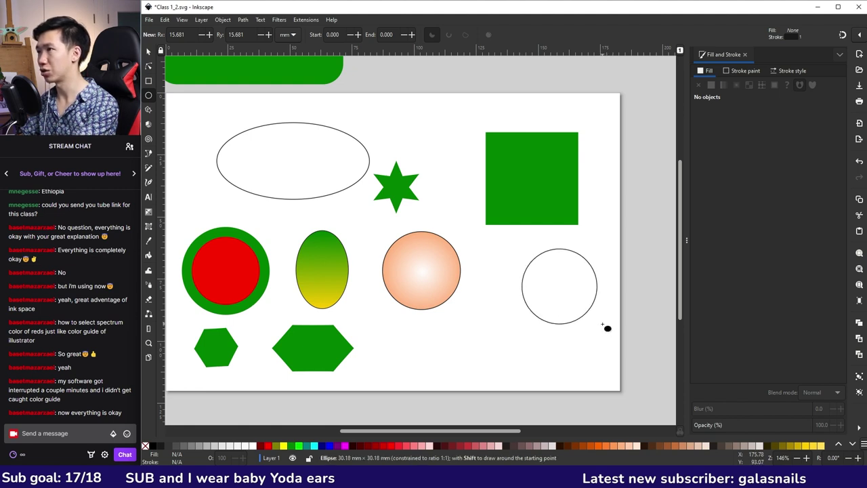
Apply a radial gradient from the new circle's center to its edge, with a peach (ffb380) outer stop, and select the center stop
left_click(149, 212)
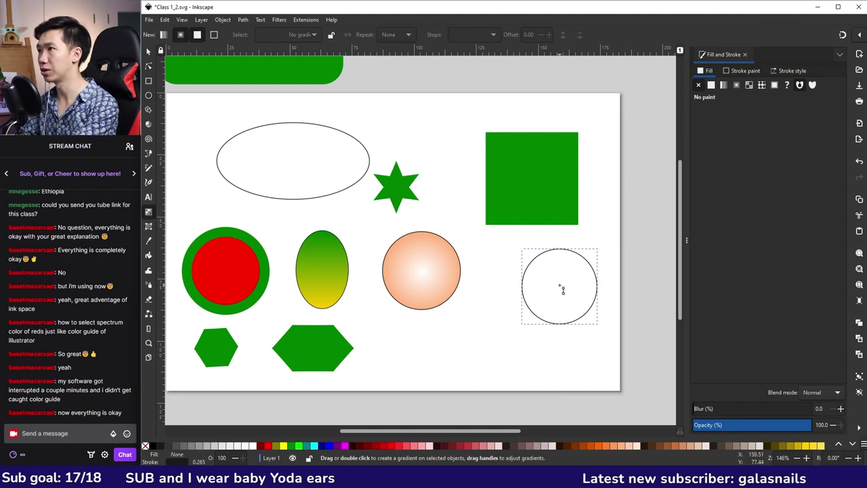
left_click_drag(562, 289, 562, 326)
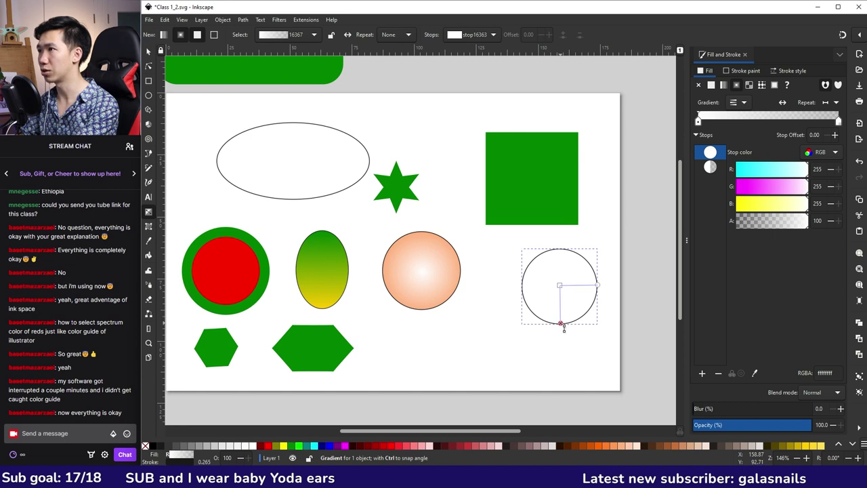
left_click(622, 446)
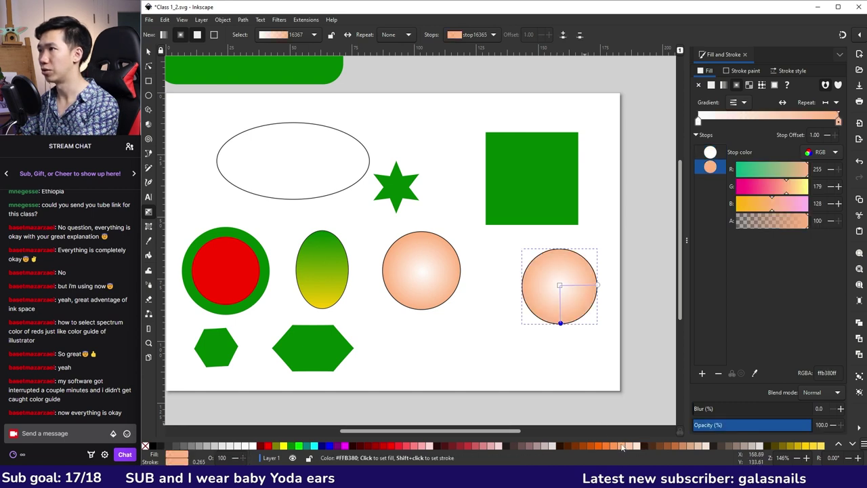
left_click(560, 286)
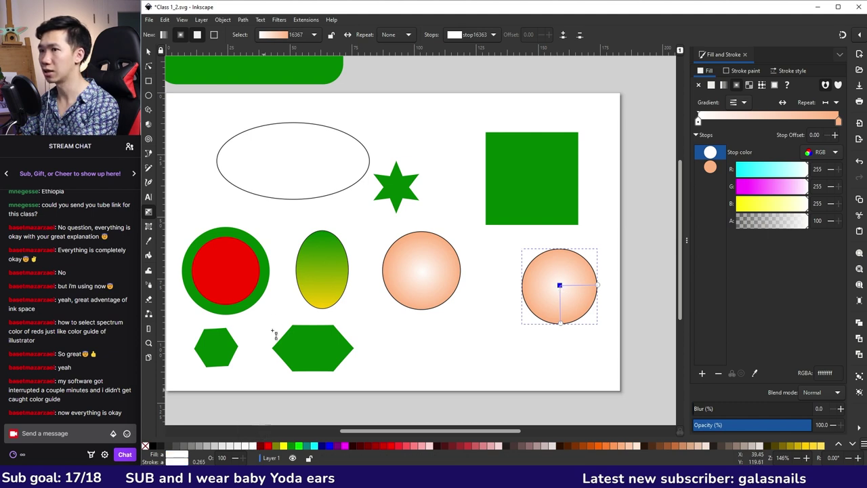
Try a 0.5 mm stroke on the new circle, and settle on a stroke width of 0.25 mm
key("s")
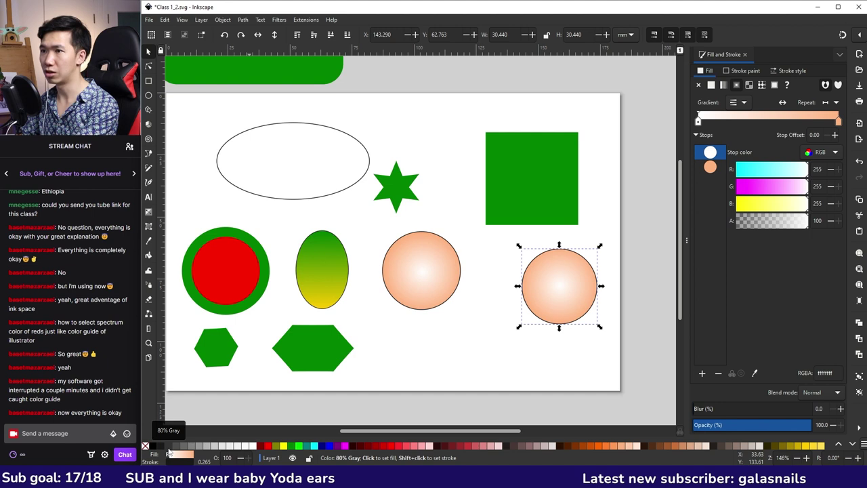
right_click(203, 461)
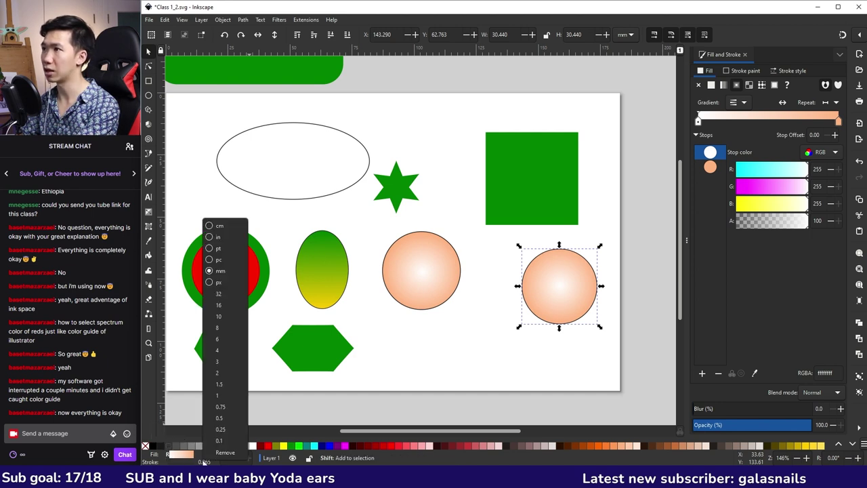
left_click(220, 418)
right_click(204, 463)
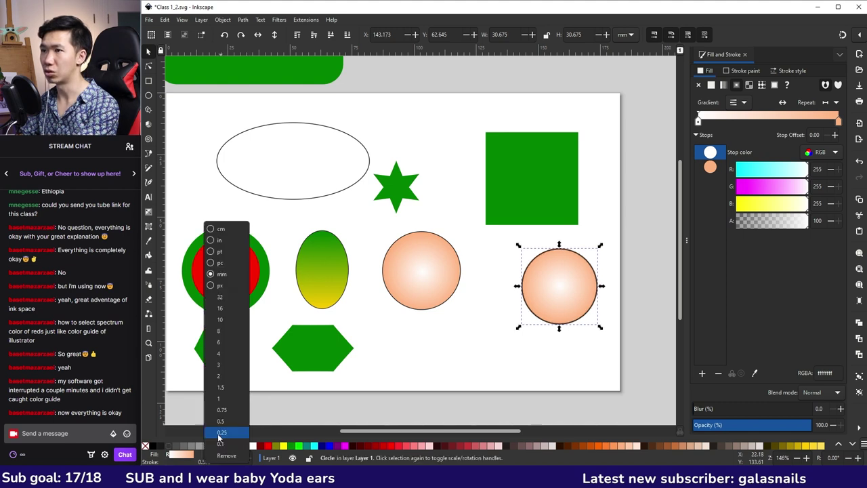
left_click(219, 433)
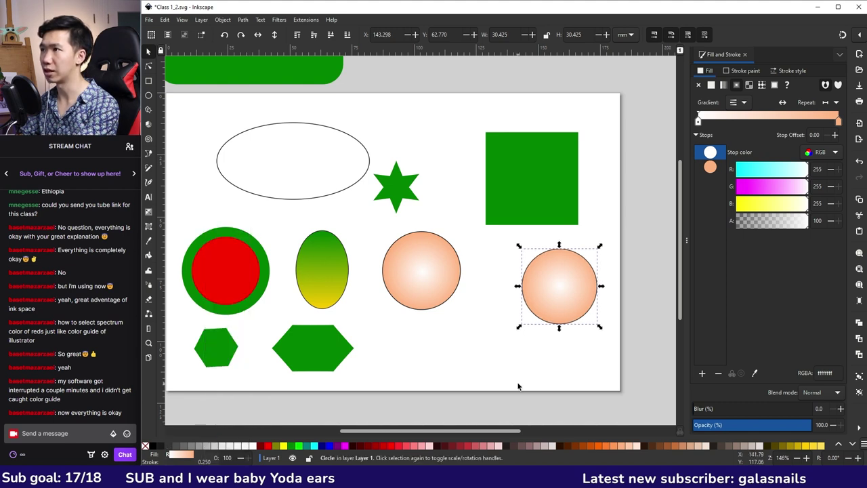
left_click(520, 385)
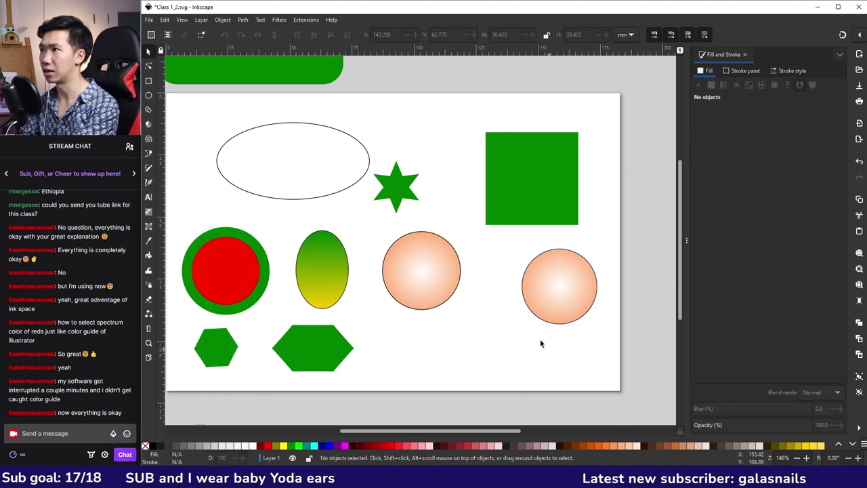
Duplicate the new circle, scale the copy down to about 16.6 mm, and place it inside the original as a nucleus
left_click(578, 291)
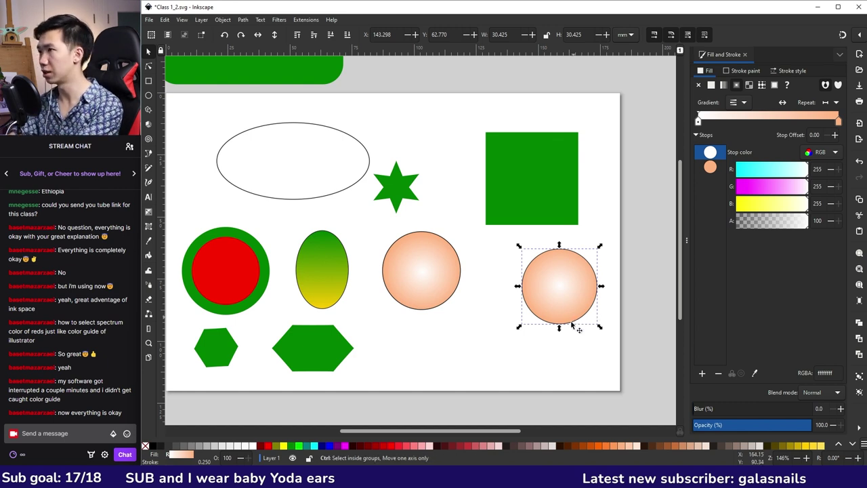
key("ctrl+d")
left_click_drag(556, 298, 481, 366)
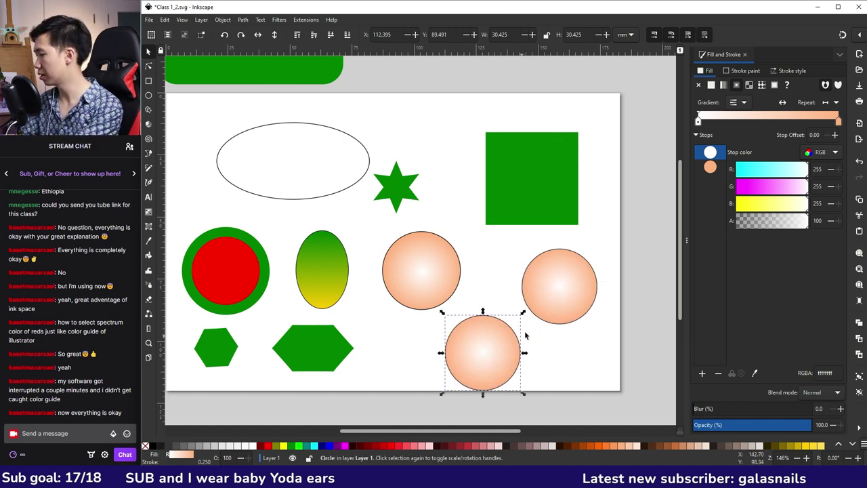
left_click_drag(523, 312, 499, 346)
left_click_drag(485, 378, 579, 298)
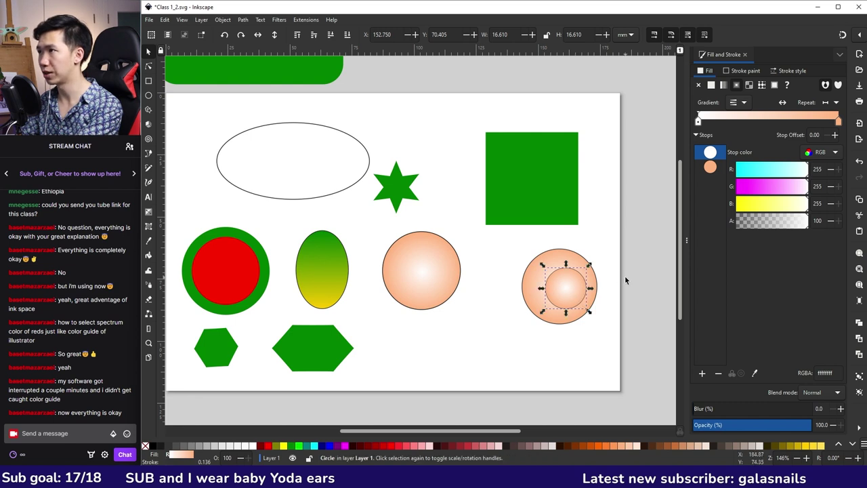
left_click(625, 275)
Remove the stroke from the small inner circle
left_click(568, 285)
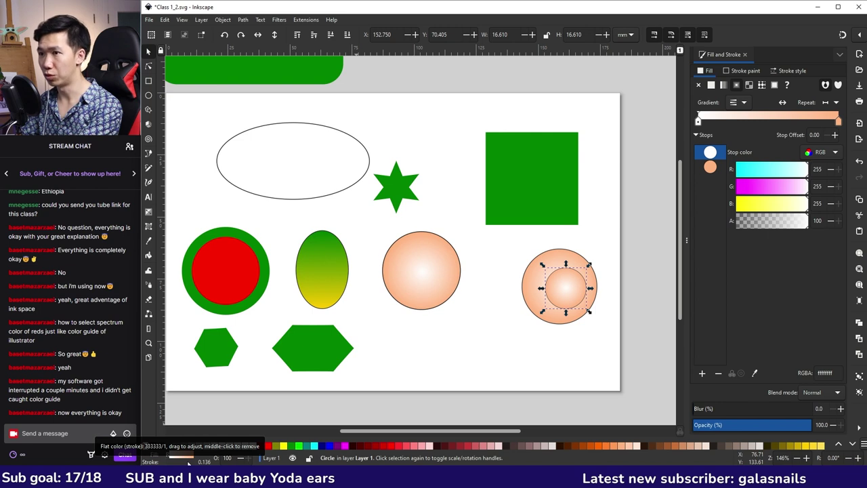
right_click(188, 461)
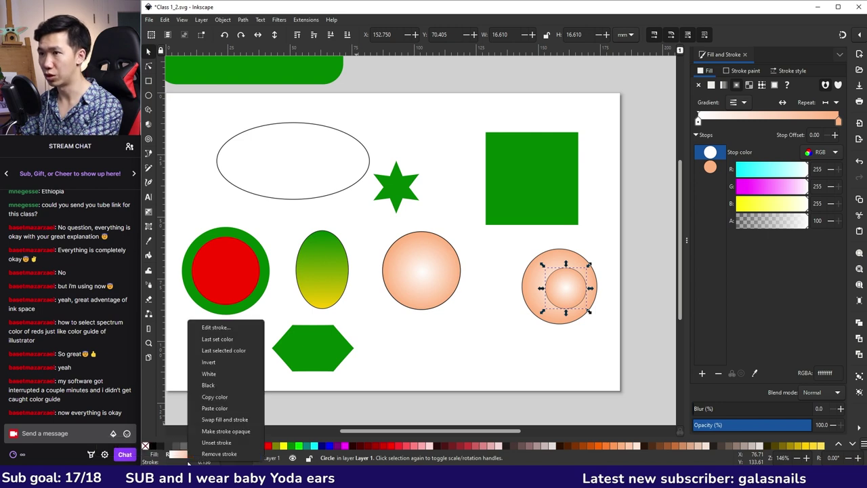
left_click(216, 454)
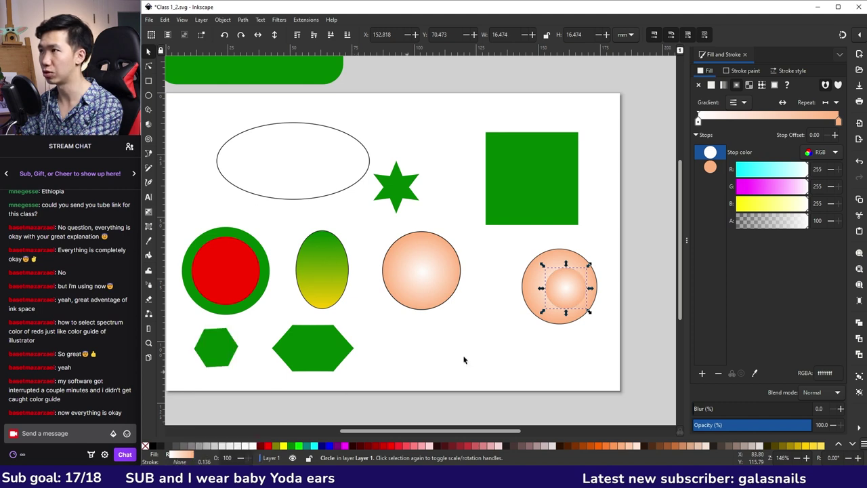
key("Escape")
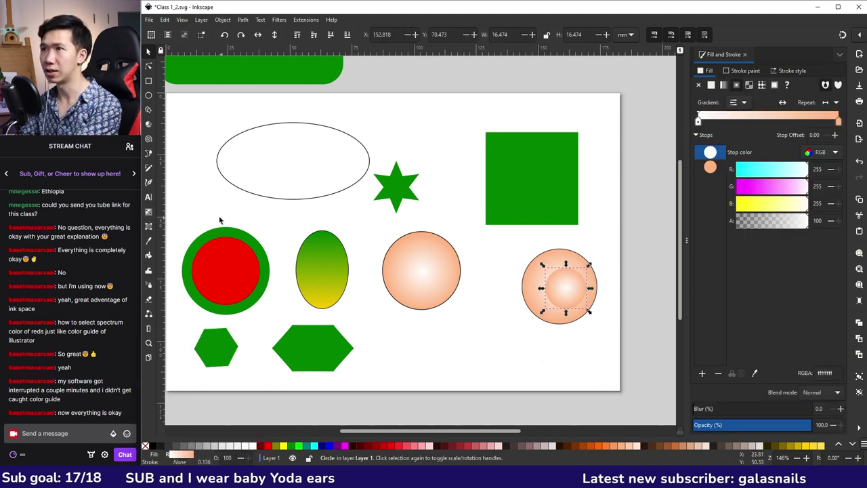
Set the outer stop of the inner circle's radial gradient to orange (ff7f2a), and deselect the circle
left_click(148, 212)
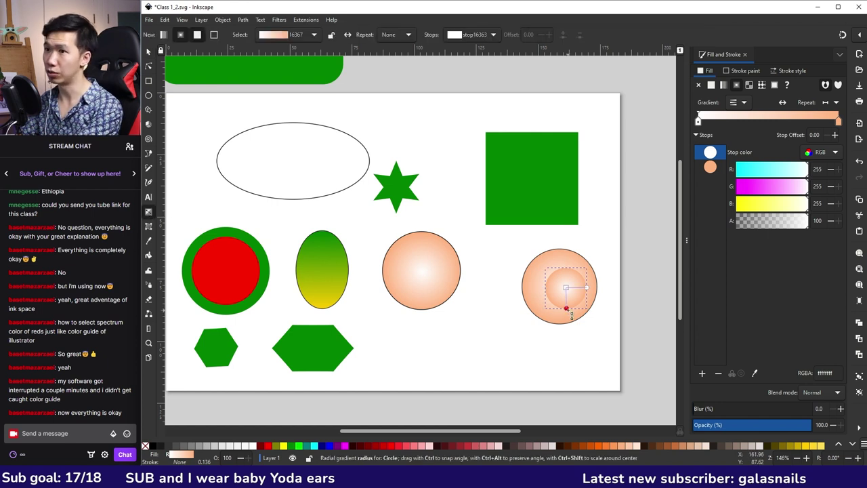
left_click(567, 309)
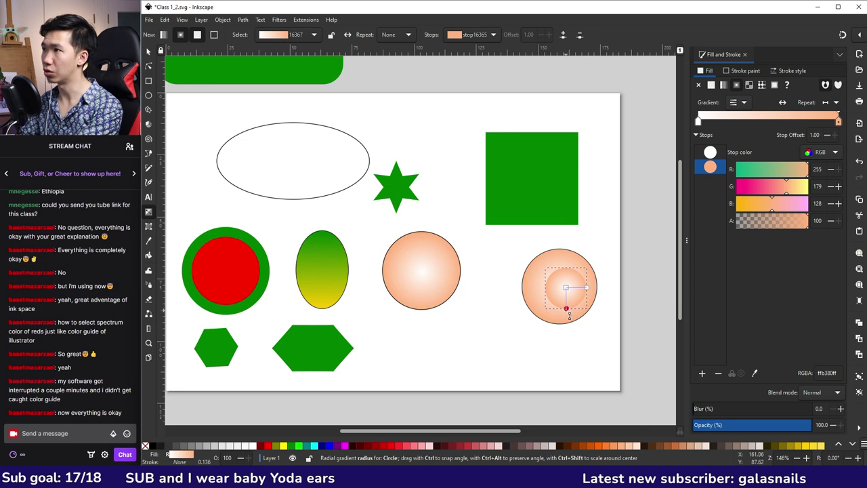
left_click(608, 446)
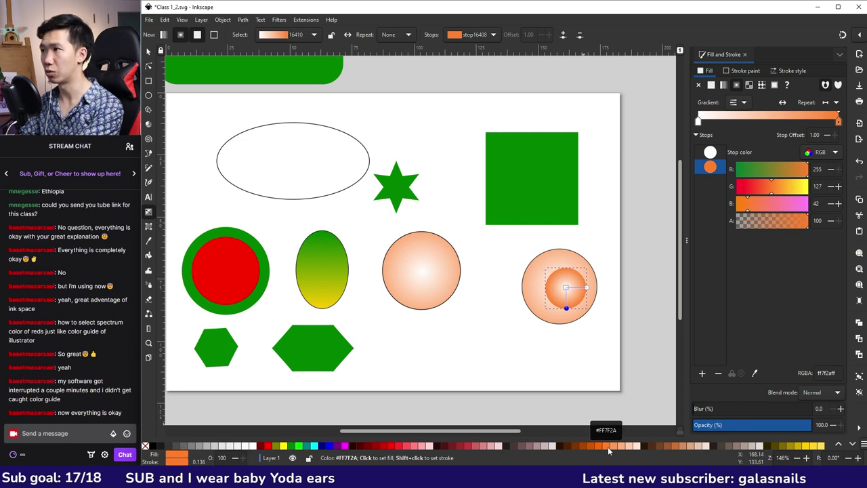
key("s")
left_click(557, 375)
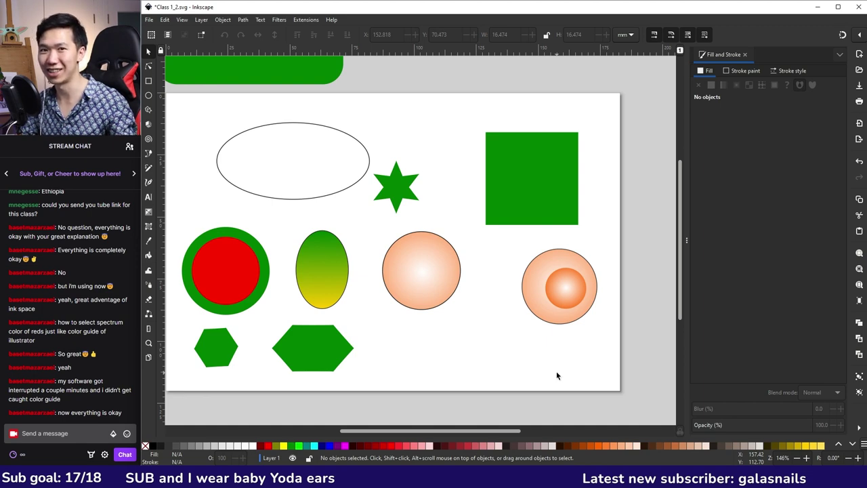
Move the large and inner circles together, group them, and shift the group toward the middle of the page
left_click_drag(559, 281, 372, 276)
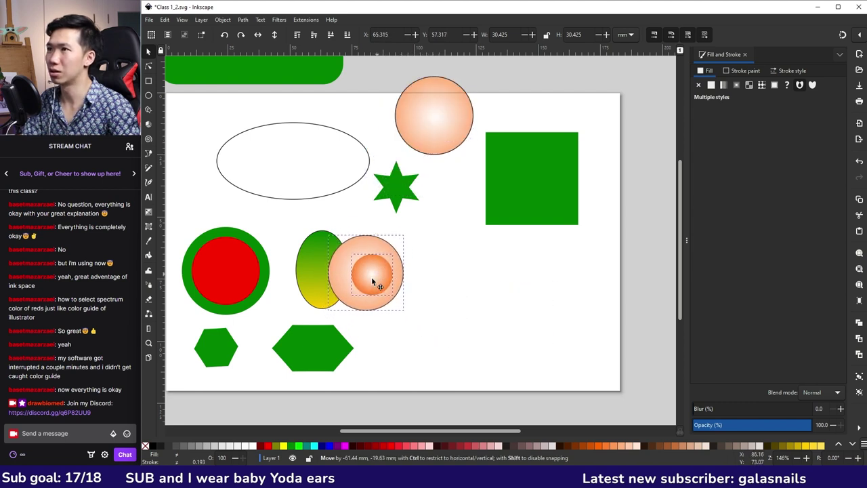
key("ctrl+g")
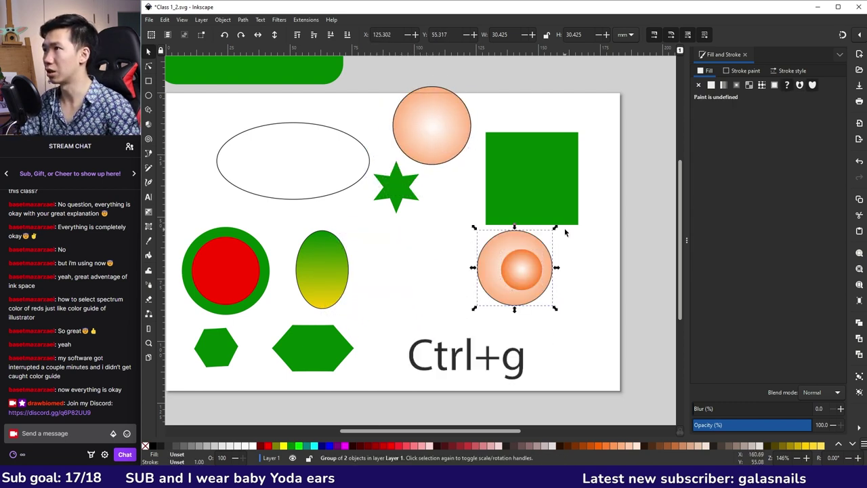
left_click_drag(543, 247, 481, 248)
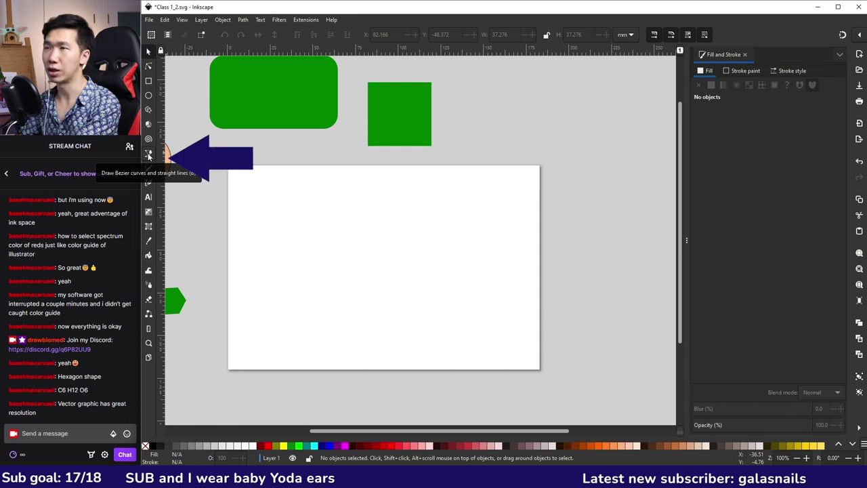
Start a Bezier path across the upper part of the page with six straight zigzag segments
left_click(148, 154)
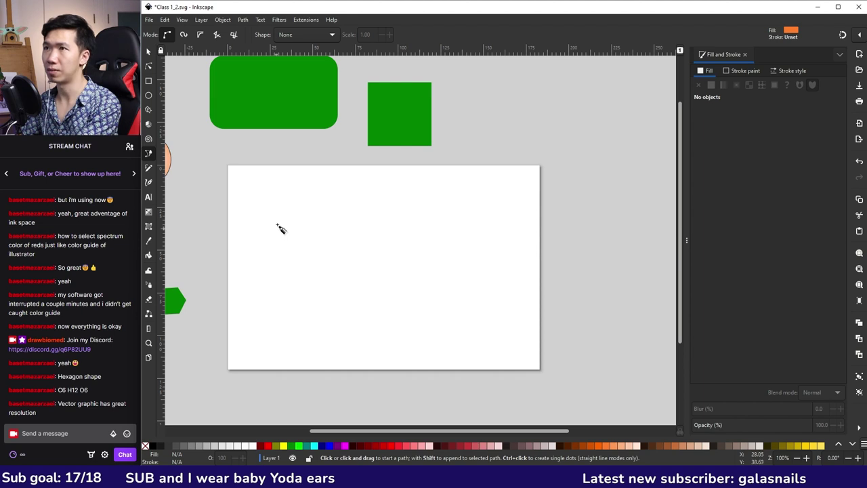
left_click(254, 205)
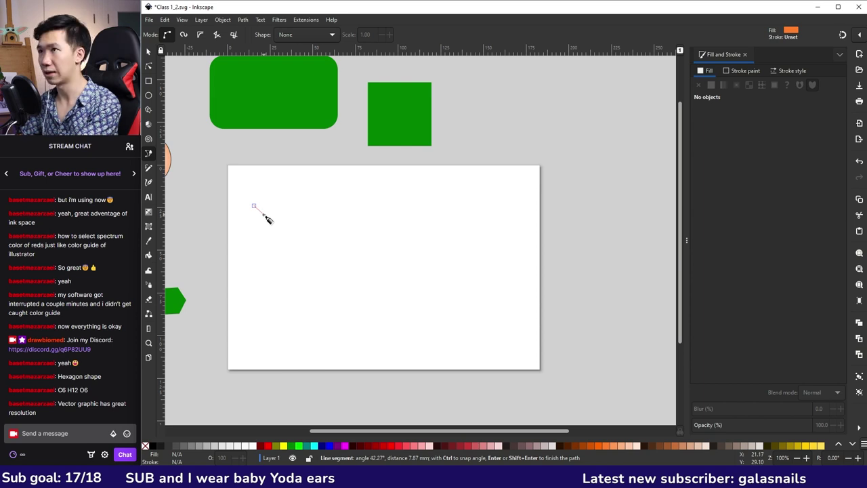
scroll(268, 218, "up", 1, "ctrl")
scroll(271, 221, "down", 1)
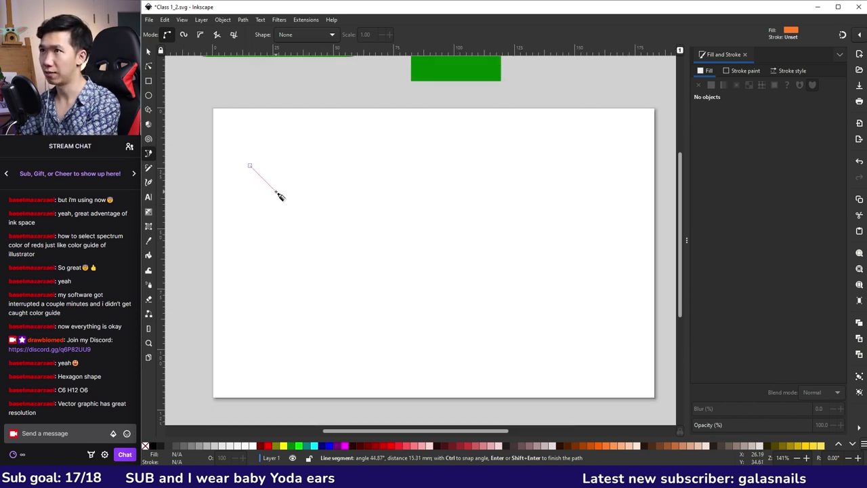
left_click(328, 140)
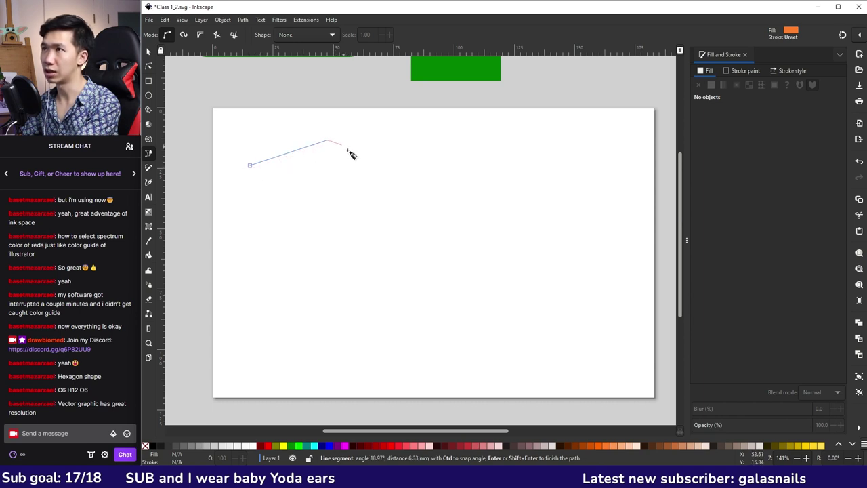
left_click(365, 189)
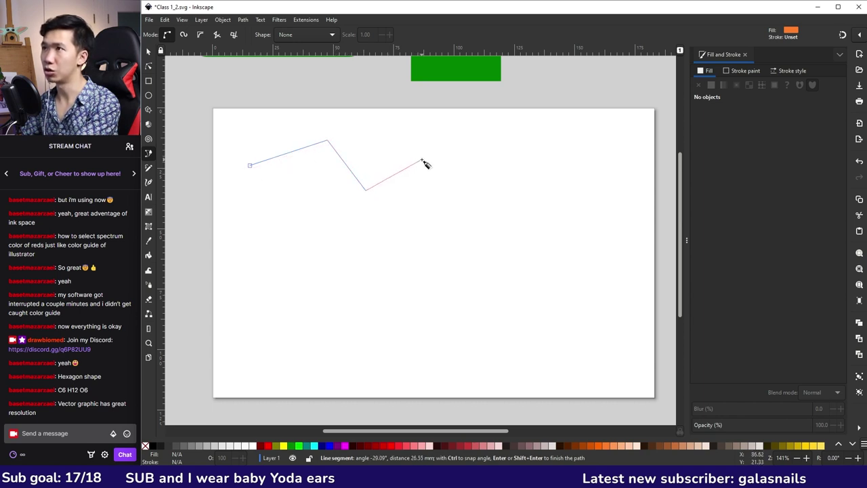
left_click(422, 160)
left_click(459, 168)
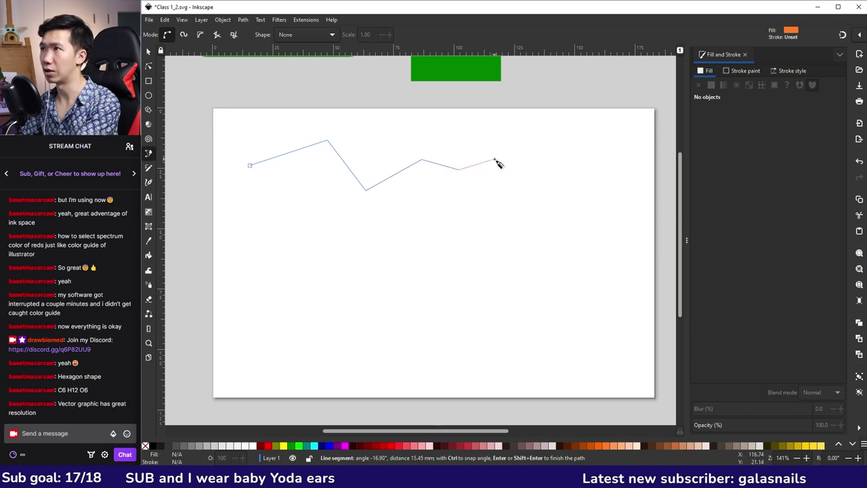
left_click(497, 160)
left_click(535, 172)
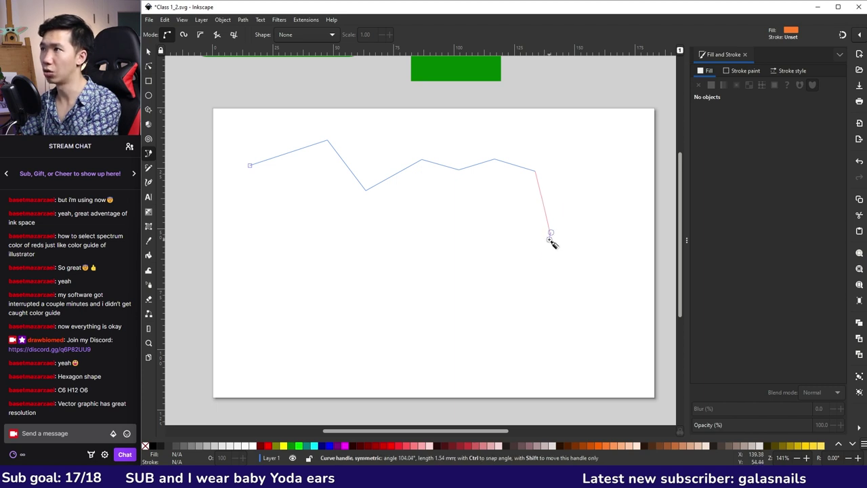
Continue the path with a curved segment down the page's right side, straight segments back along the bottom, and finish it open
left_click_drag(549, 237, 542, 266)
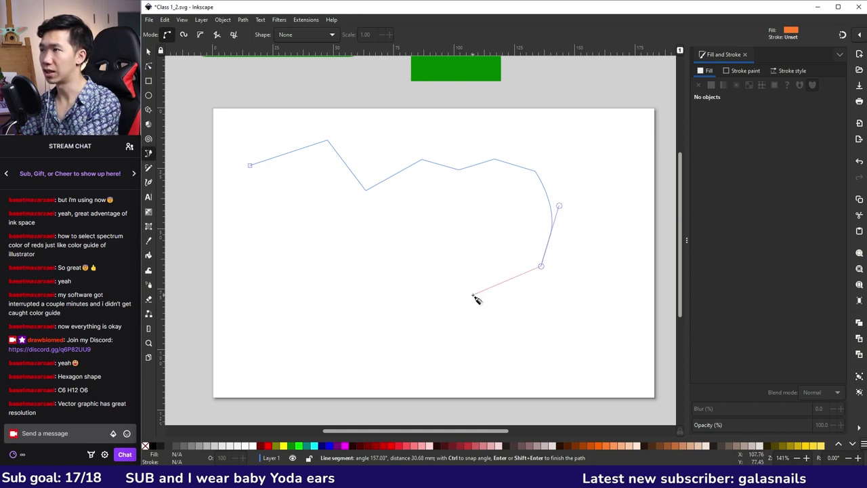
left_click_drag(472, 295, 455, 303)
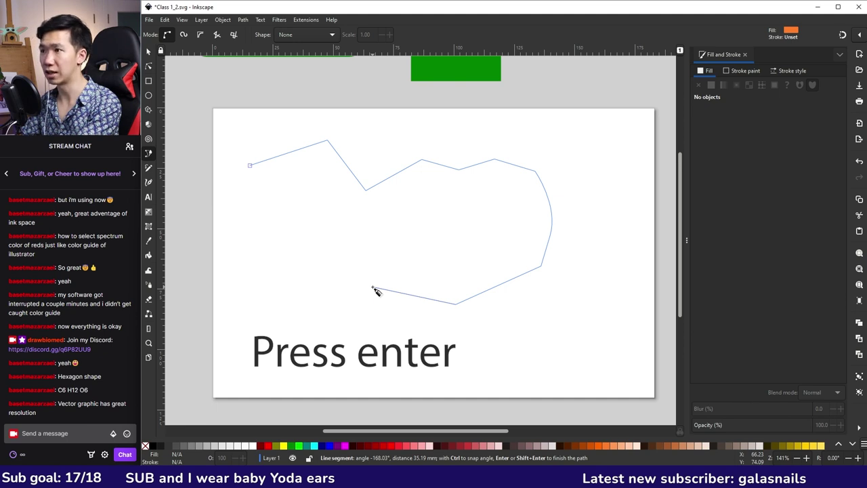
key("Return")
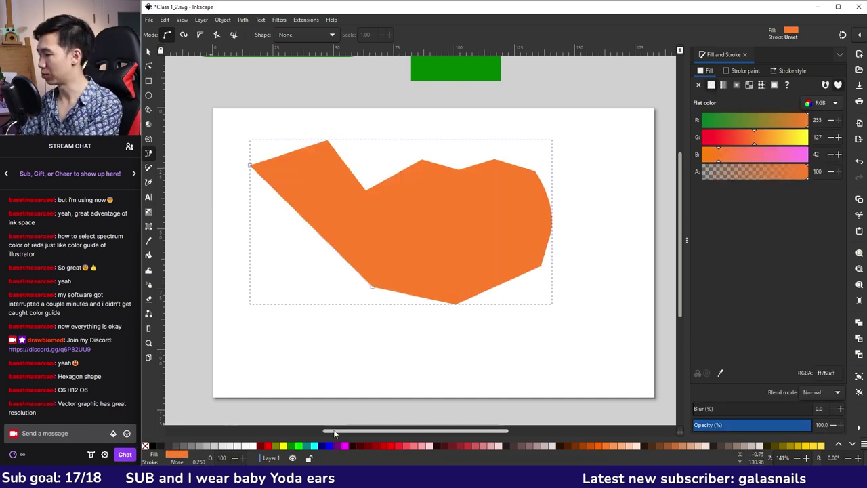
Give the finished path a black stroke and set the stroke width to 1 mm
left_click(170, 447, "shift")
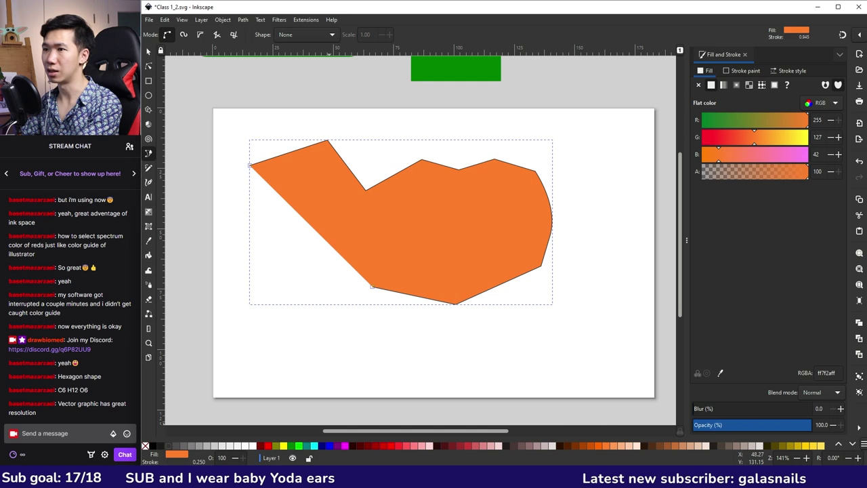
right_click(198, 462)
left_click(217, 405)
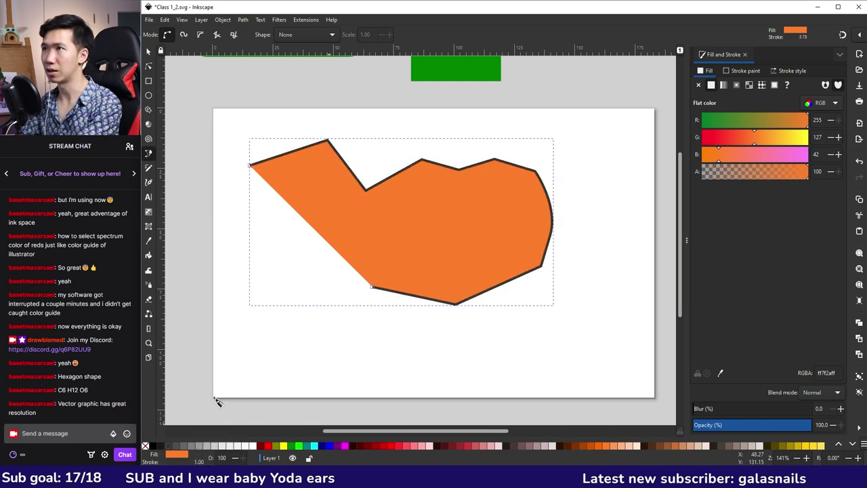
Remove the orange fill from the path and deselect it
right_click(173, 457)
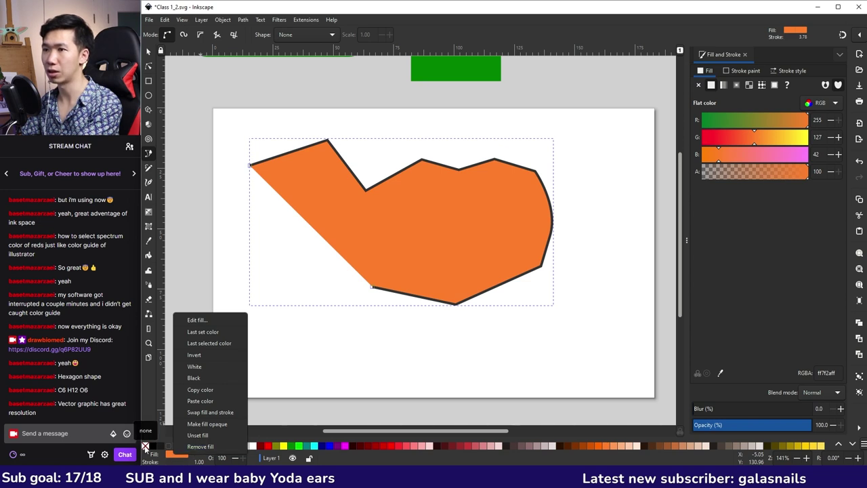
left_click(145, 447)
left_click(145, 447)
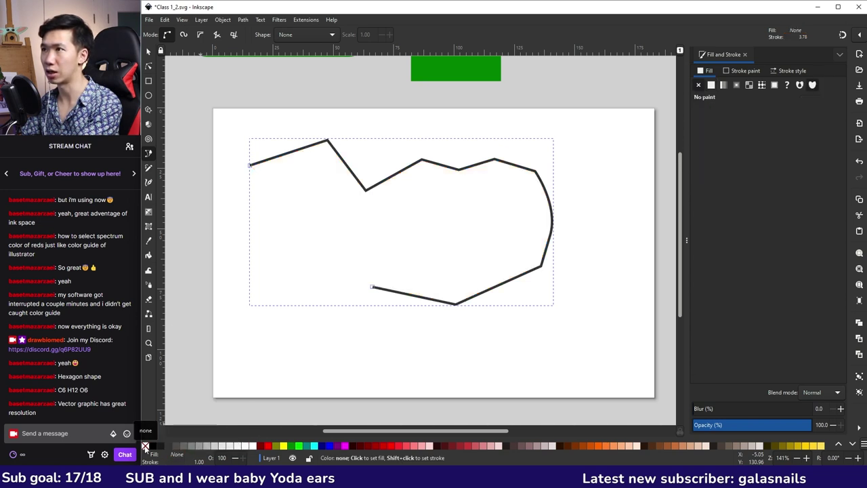
left_click(252, 171)
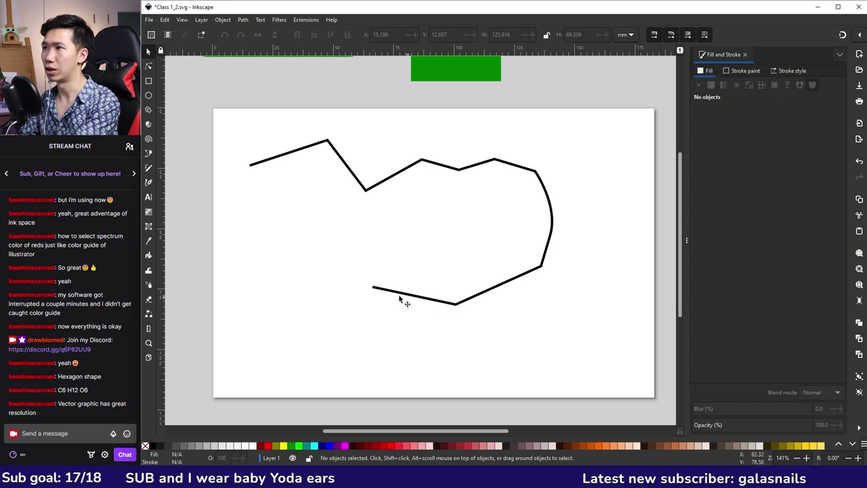
Edit the path's nodes, moving the third node up and to the right to about X 77.5, Y 7.9 mm
left_click(150, 66)
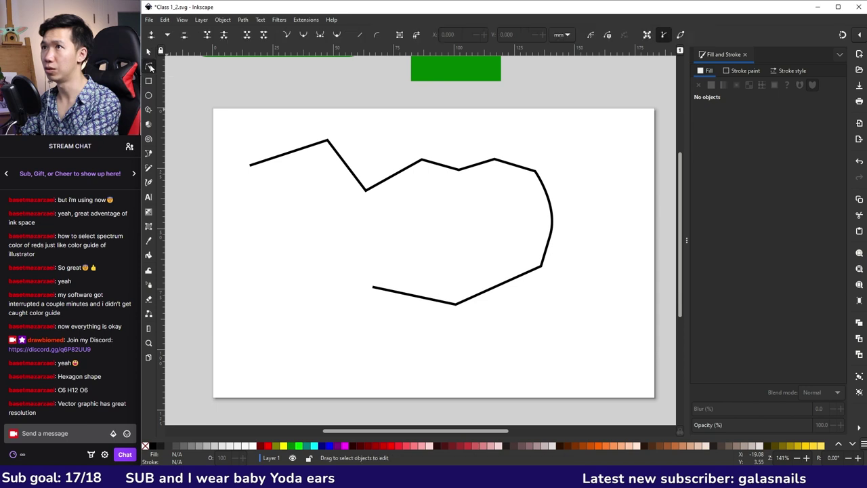
left_click(352, 167)
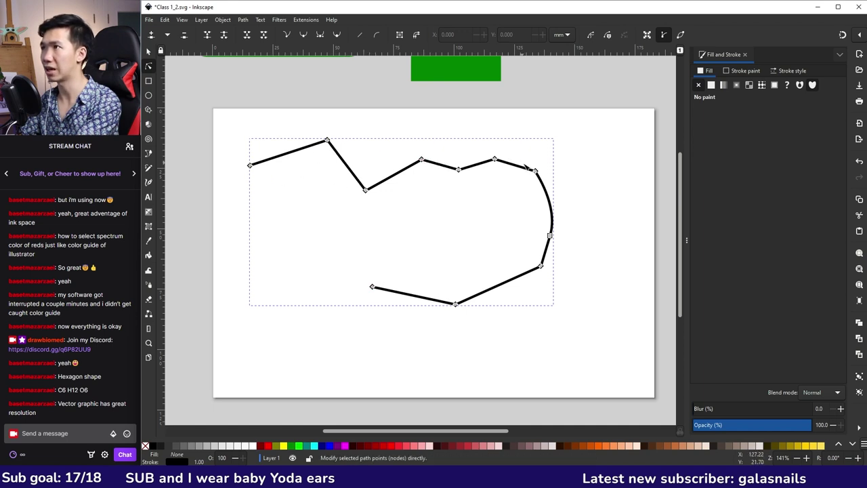
left_click_drag(366, 189, 403, 128)
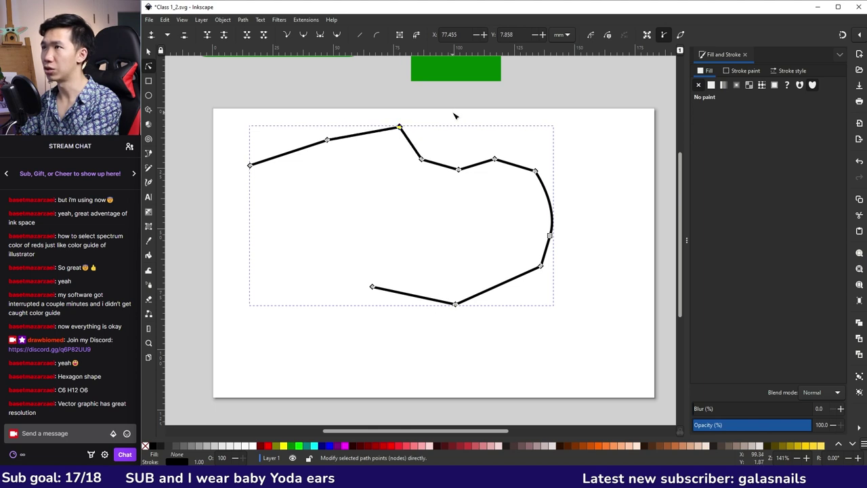
key("Escape")
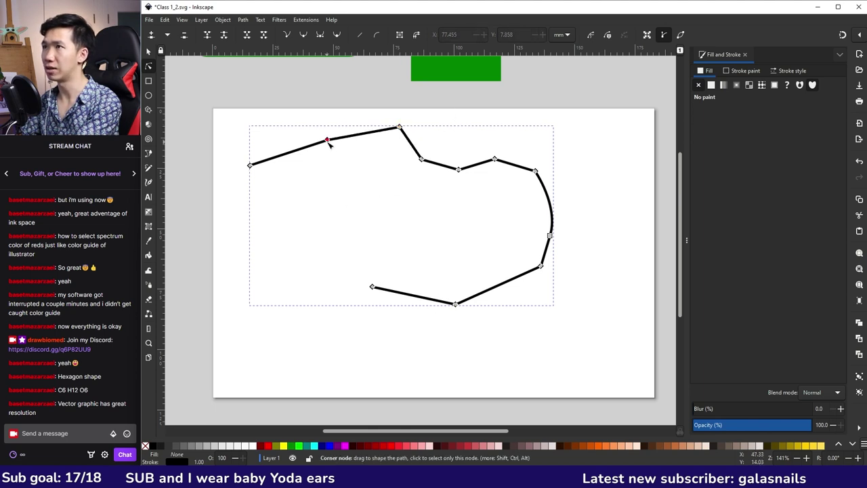
Move the path's second node to about X 31.8, Y 10.5 mm and its starting node to about X 20.4, Y 34.7 mm
left_click_drag(328, 140, 296, 138)
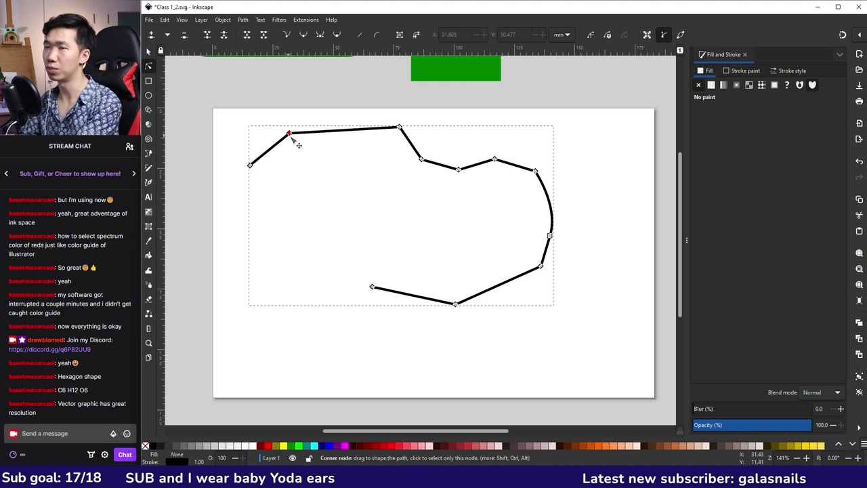
left_click(311, 160)
left_click(318, 135)
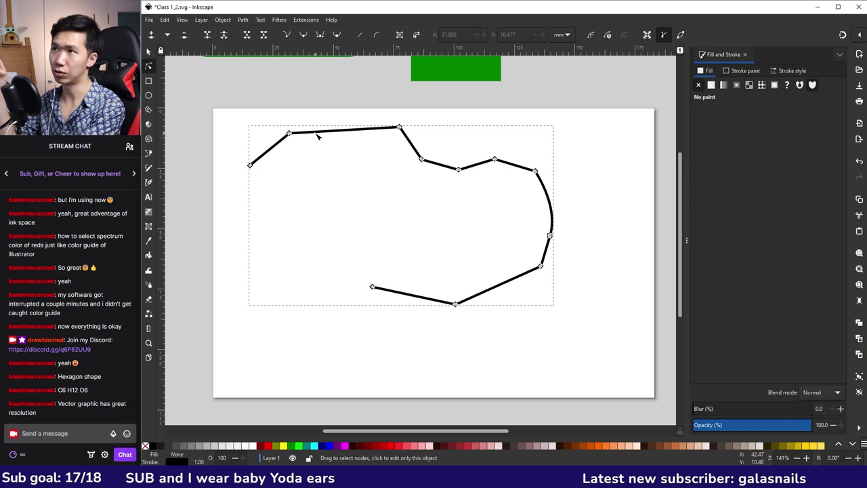
key("ctrl+z")
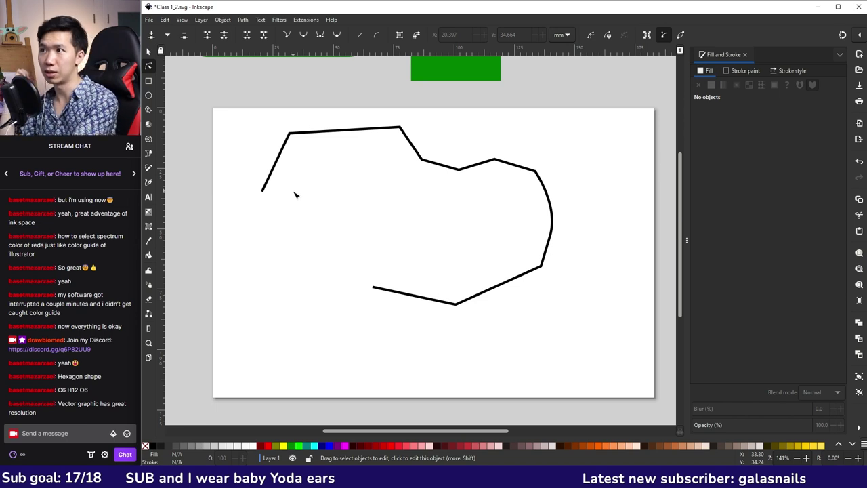
Scale the whole path up to about 163.6 by 105.3 mm and position it within the page
key("s")
left_click(515, 278)
left_click_drag(564, 319, 658, 383)
left_click_drag(452, 139, 438, 134)
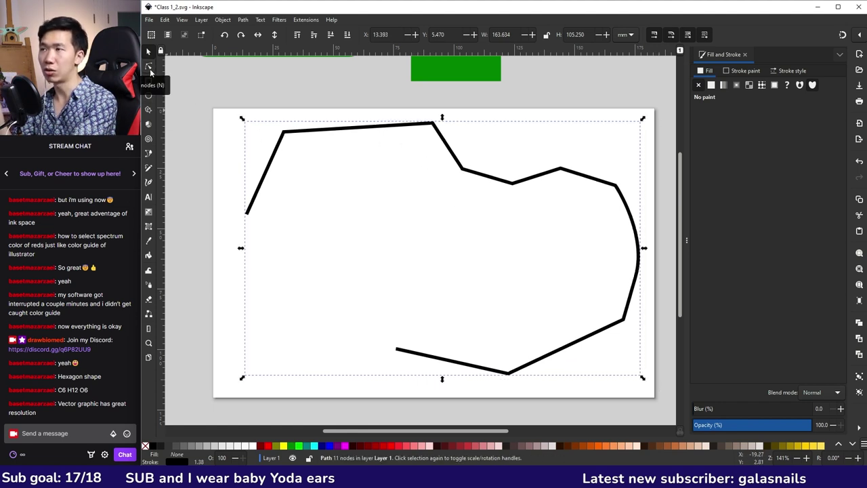
Narrow the whole path to about 121.2 mm wide and deselect it
left_click(149, 69)
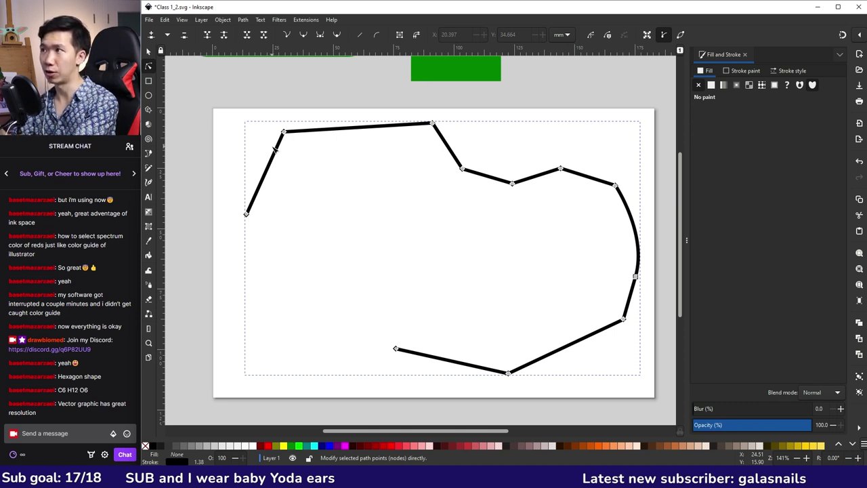
left_click(148, 52)
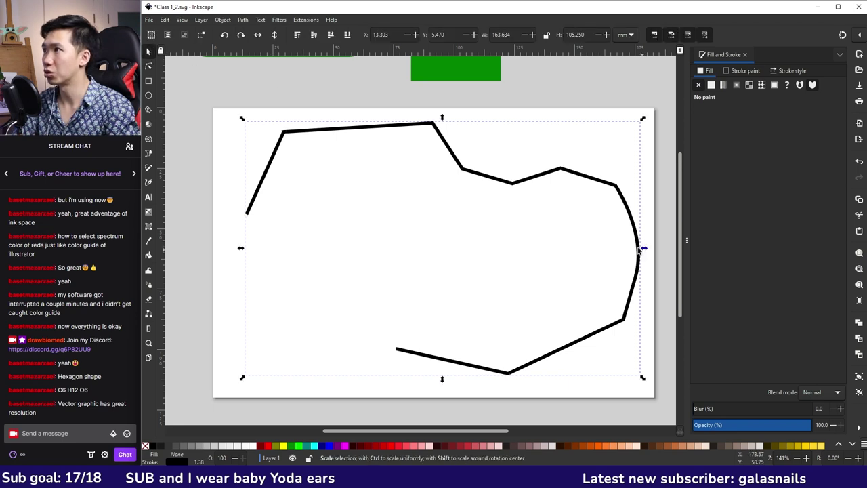
left_click_drag(642, 248, 535, 234)
left_click(223, 61)
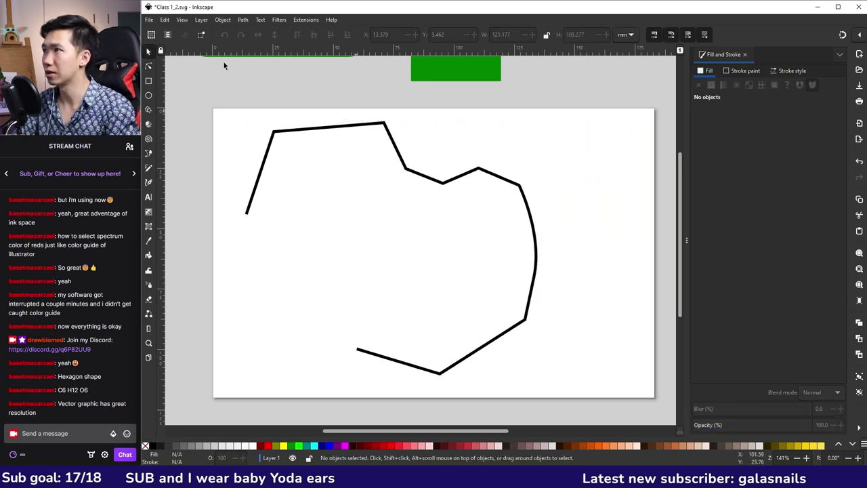
Move the smooth node below the right-hand curve to about X 135, Y 68.7 mm and adjust its handle to reshape the curve
left_click(149, 66)
left_click(538, 254)
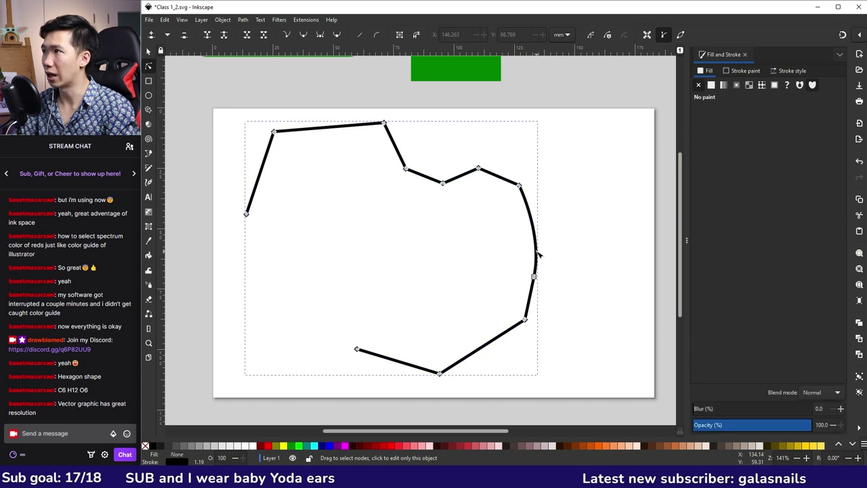
left_click(535, 277)
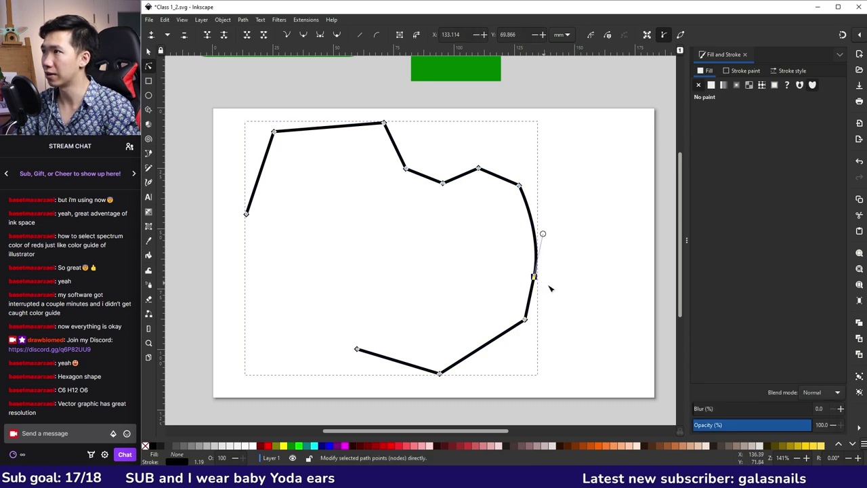
left_click_drag(534, 277, 538, 274)
mouse_move(548, 232)
left_mouse_down()
mouse_move(555, 235)
mouse_move(552, 229)
left_mouse_up()
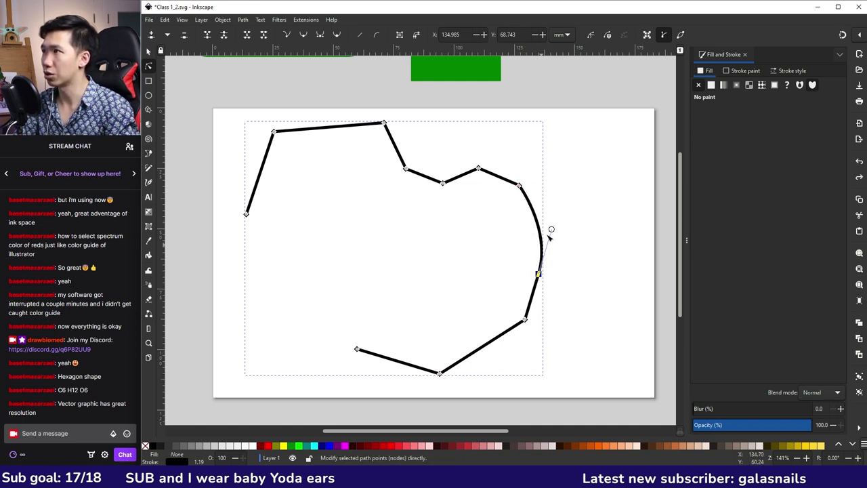
mouse_move(551, 231)
left_mouse_down()
mouse_move(567, 191)
mouse_move(566, 213)
mouse_move(551, 220)
mouse_move(560, 201)
mouse_move(548, 233)
mouse_move(558, 203)
mouse_move(553, 221)
left_mouse_up()
scroll(549, 250, "up", 2, "ctrl")
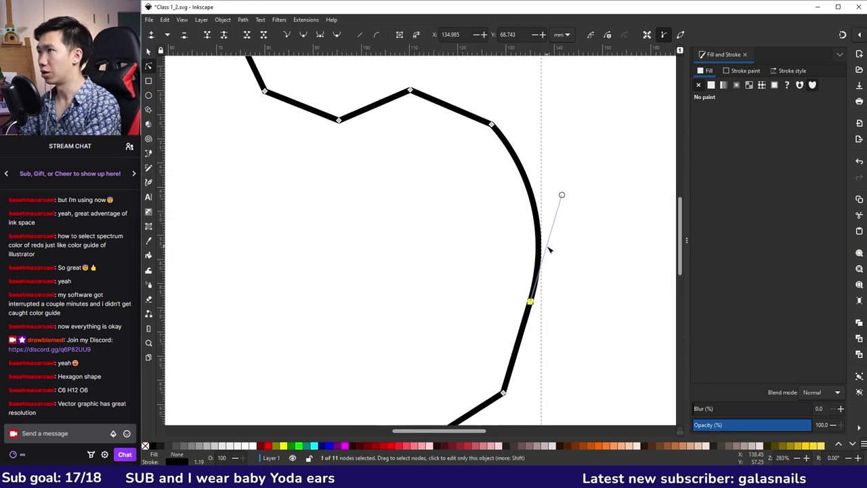
Try stretching the smooth node's handle farther upward to bulge the curve, and undo the change
left_click_drag(563, 198, 590, 132)
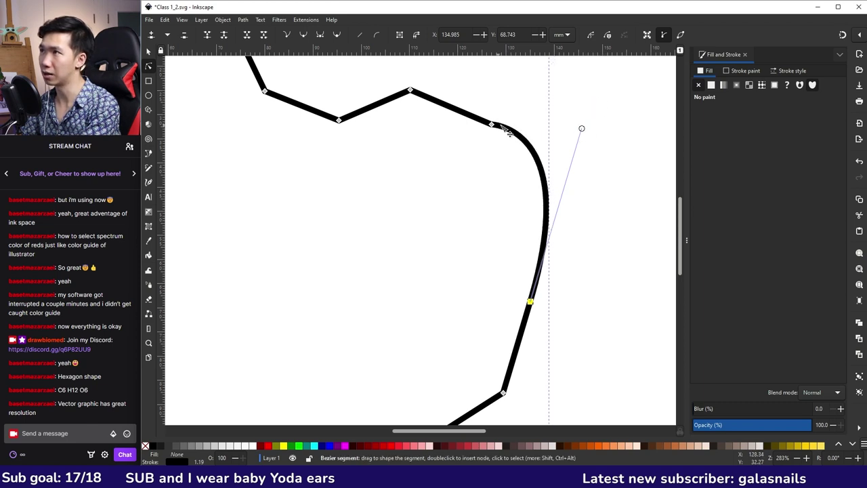
key("ctrl+z")
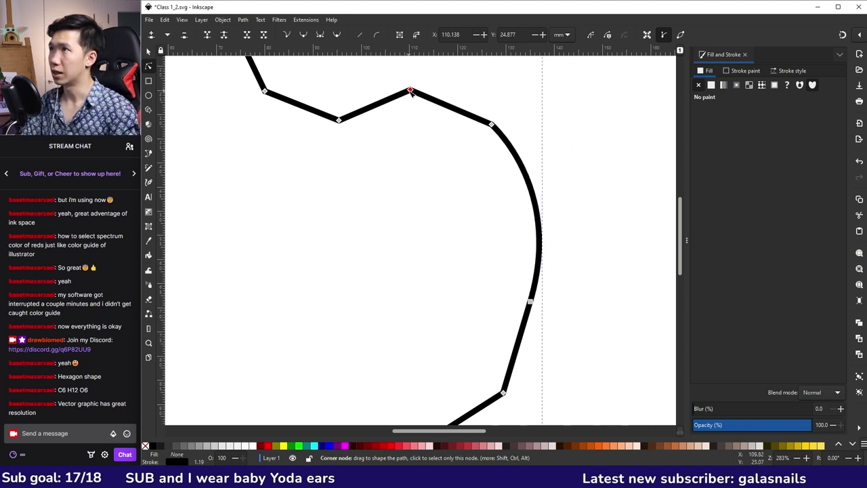
Make the corner node at the peak above the right-hand curve smooth, lengthen its handles, and move it to about X 109.9, Y 24.2 mm
left_click(410, 90)
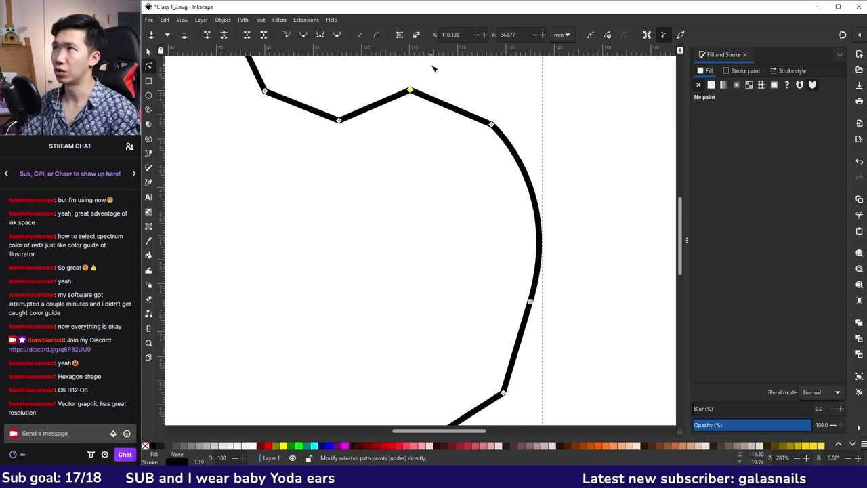
key("Escape")
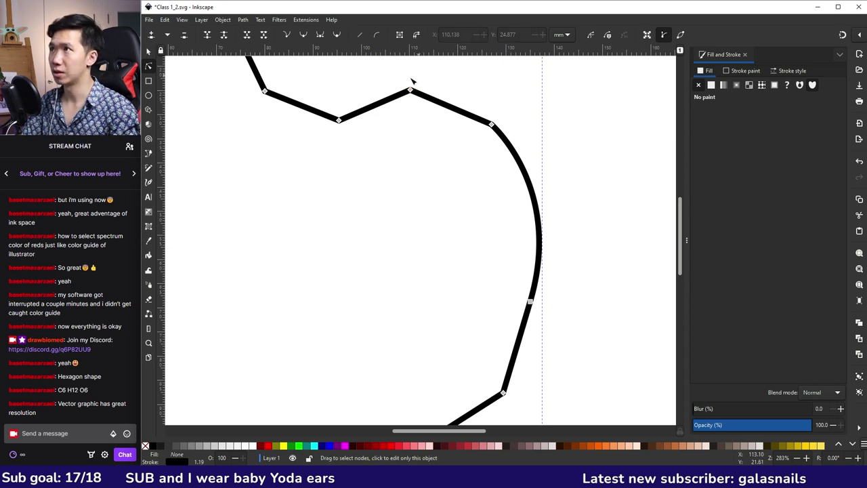
left_click_drag(437, 97, 399, 81)
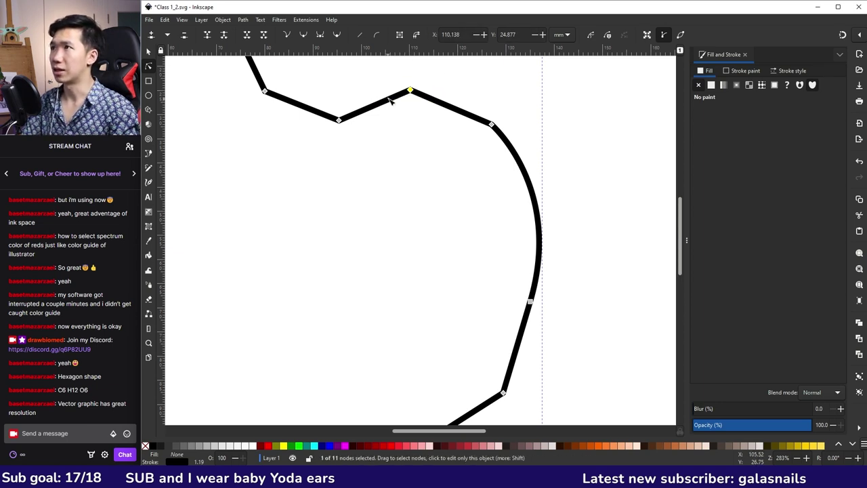
left_click(304, 38)
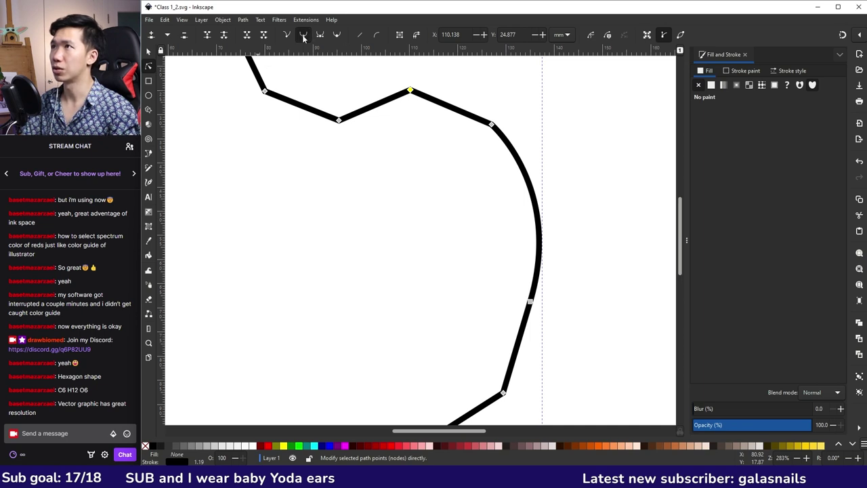
left_click_drag(384, 89, 363, 90)
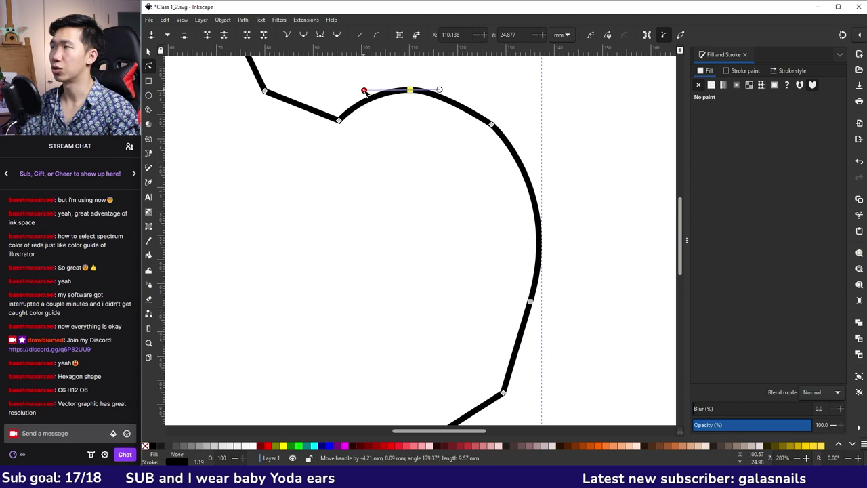
left_click_drag(440, 90, 410, 88)
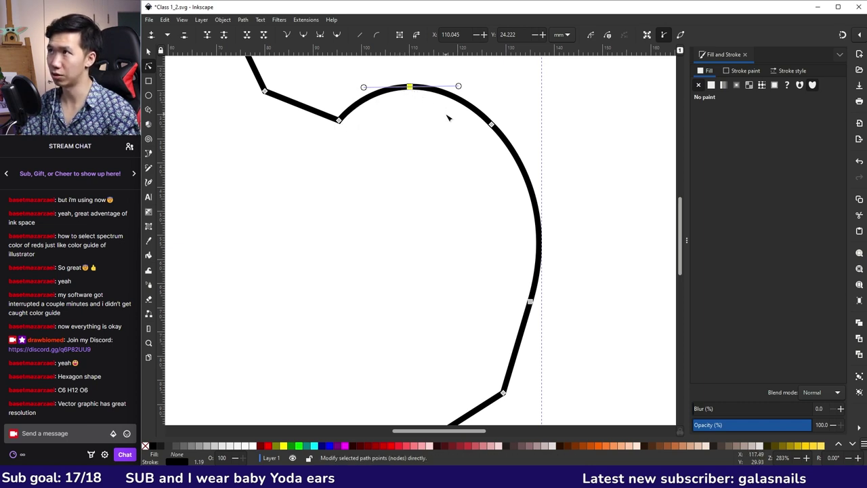
key("alt+Left")
key("alt+Left")
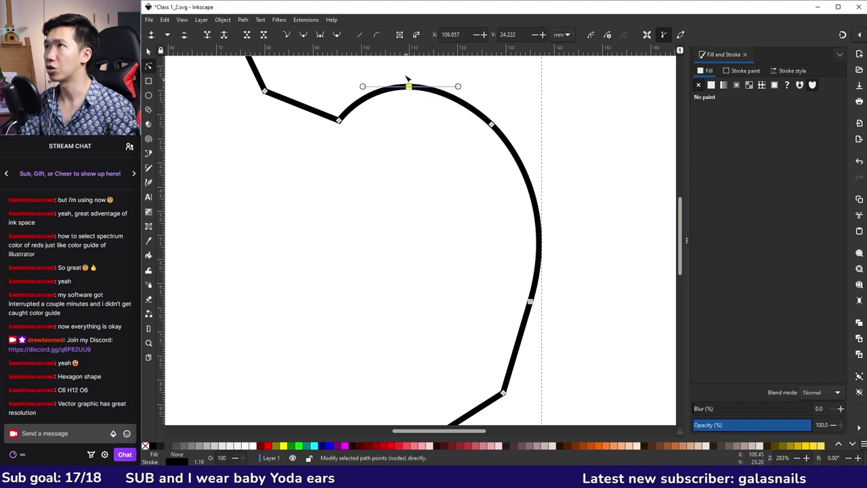
Convert the peak node to a corner and angle its two handles independently, first along the straight segments and finally upward to form a notch
left_click(286, 37)
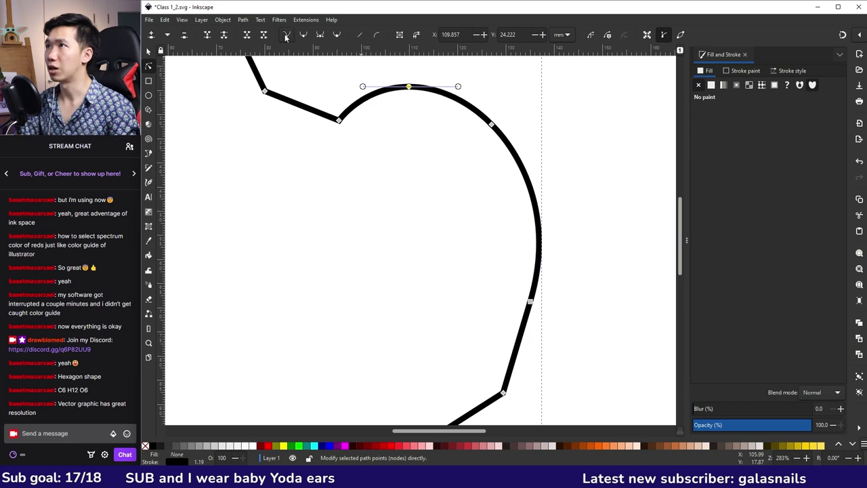
left_click_drag(409, 87, 408, 88)
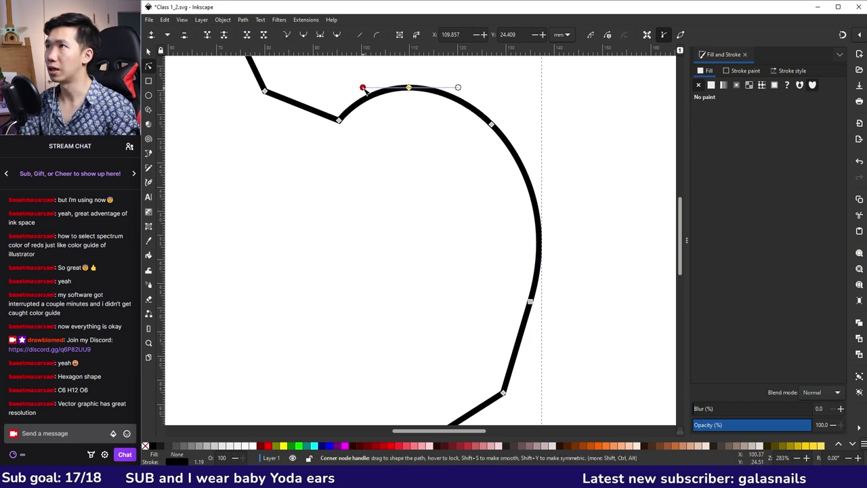
left_click_drag(363, 88, 373, 105)
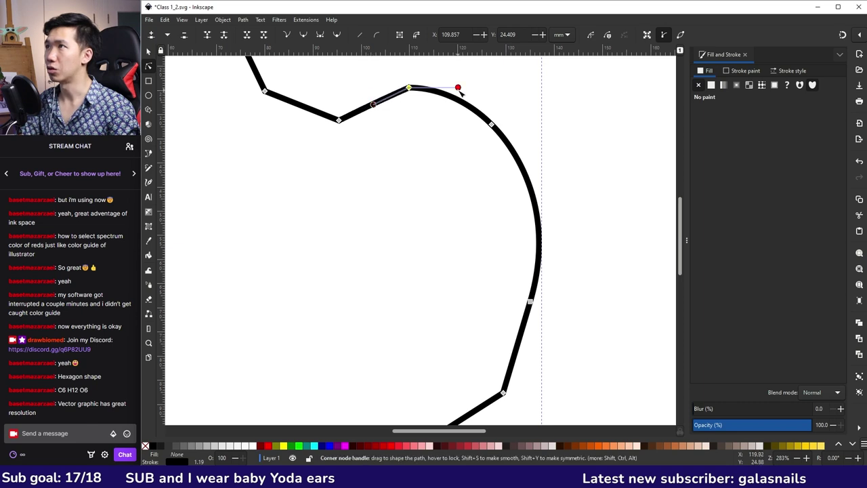
left_click_drag(458, 88, 445, 106)
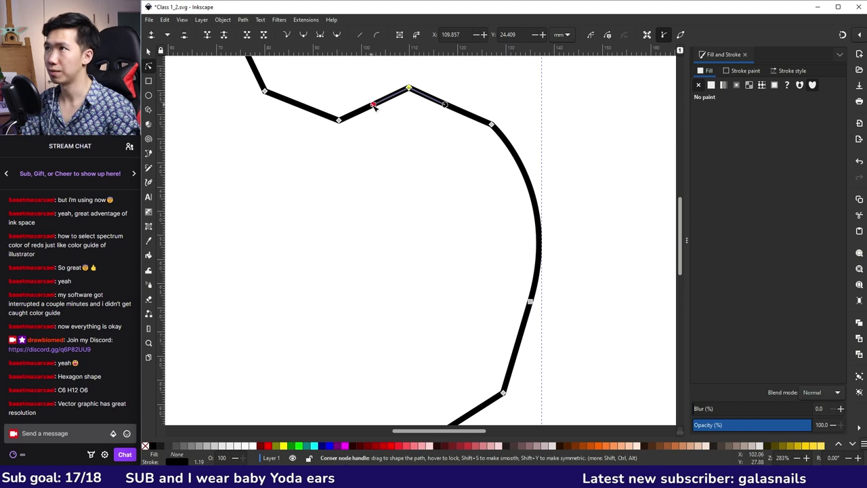
left_click_drag(372, 96, 410, 65)
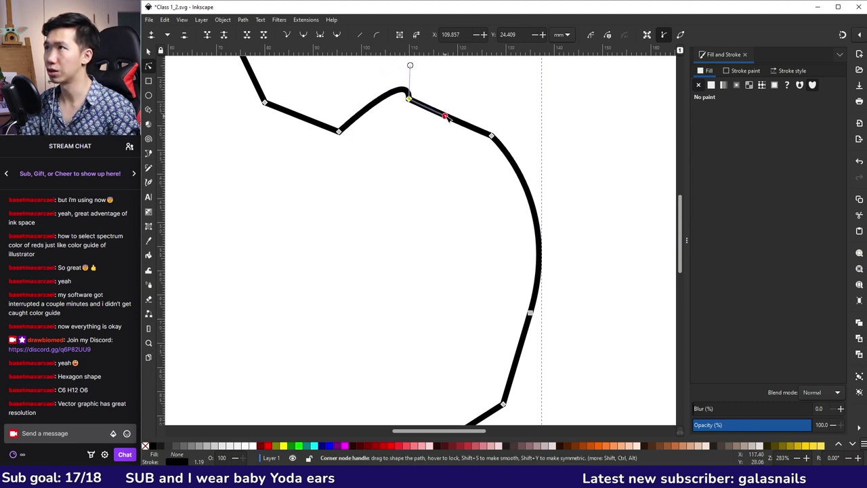
left_click_drag(447, 115, 451, 88)
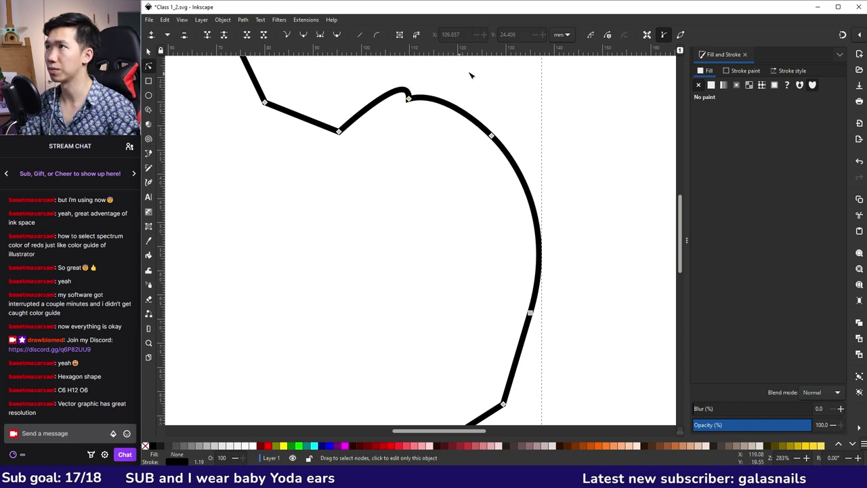
left_click_drag(410, 66, 380, 73)
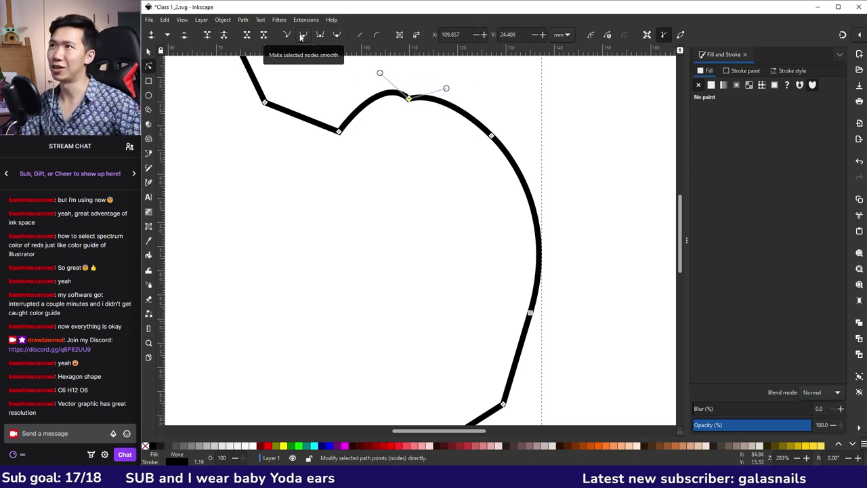
Make the peak node smooth again and adjust its right-hand handle to round the curve
left_click(300, 37)
left_click_drag(449, 111, 472, 105)
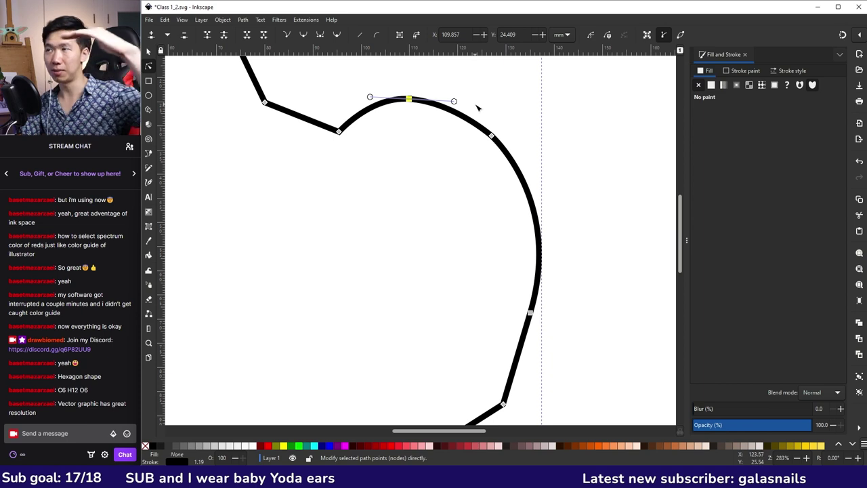
mouse_move(453, 102)
left_mouse_down()
mouse_move(449, 84)
mouse_move(452, 114)
mouse_move(445, 100)
left_mouse_up()
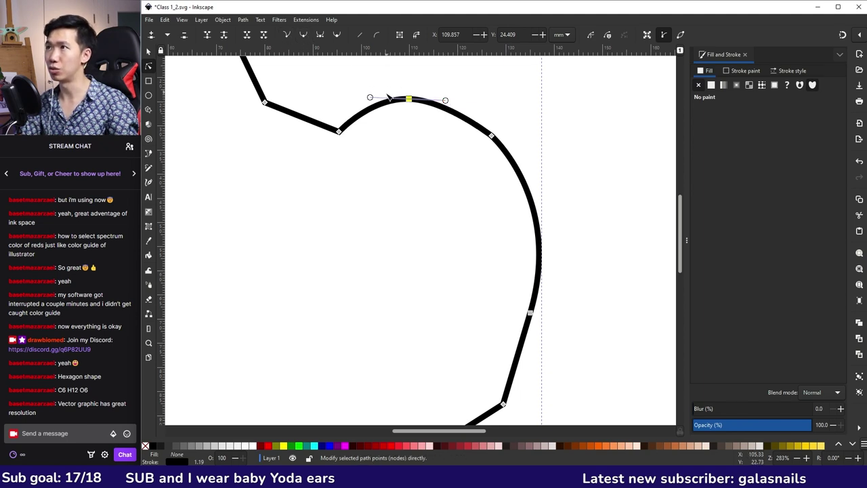
Tilt one handle of the peak node as a corner, and make the node smooth again with handles stretched to unequal lengths
left_click(286, 35)
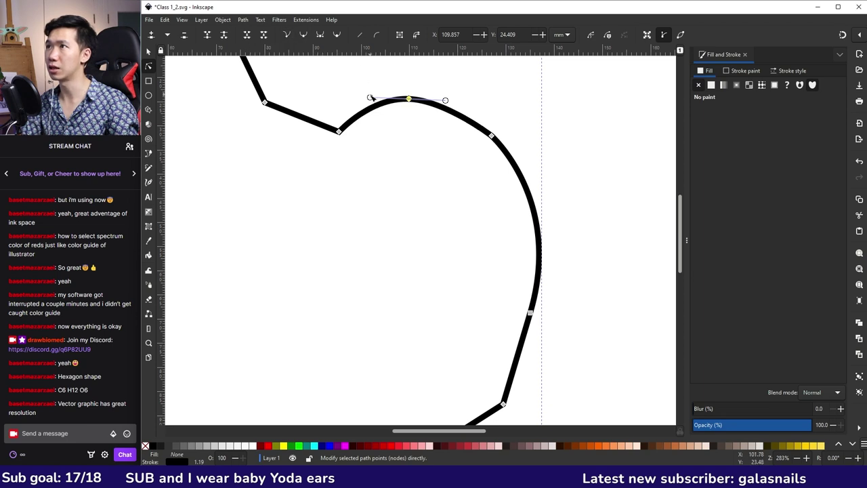
left_click_drag(370, 98, 401, 71)
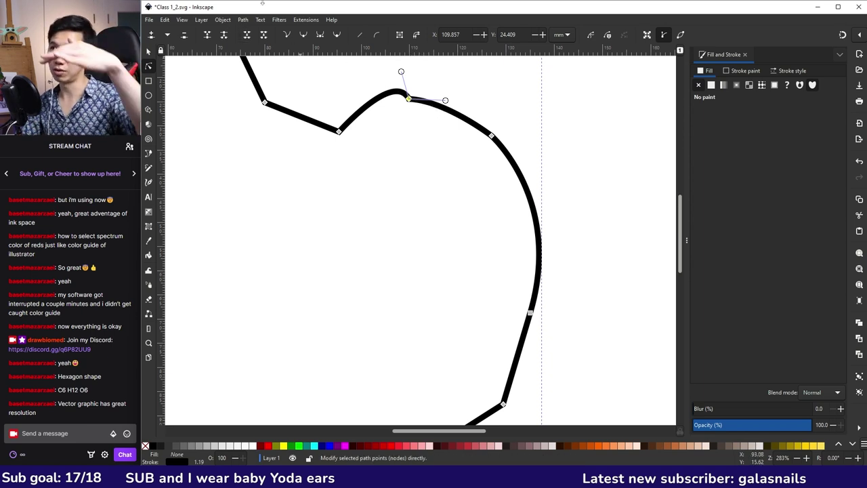
left_click(304, 37)
left_click_drag(444, 122, 455, 98)
mouse_move(380, 100)
left_mouse_down()
mouse_move(333, 93)
mouse_move(368, 95)
left_mouse_up()
left_click_drag(456, 104, 514, 100)
mouse_move(371, 100)
left_mouse_down()
mouse_move(319, 93)
mouse_move(378, 95)
mouse_move(357, 99)
left_mouse_up()
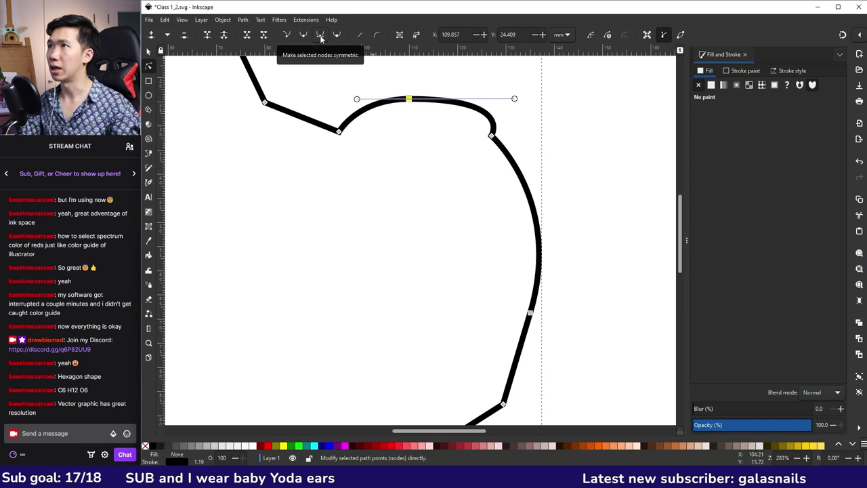
Make the peak node symmetric, shorten its handles, and move it up to about X 109.6, Y 20.8 mm
left_click(320, 36)
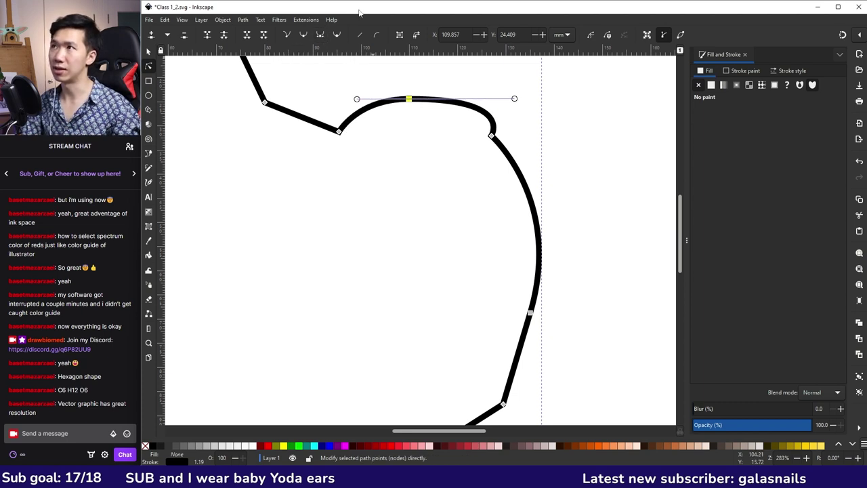
left_click(321, 36)
left_click_drag(487, 98, 461, 79)
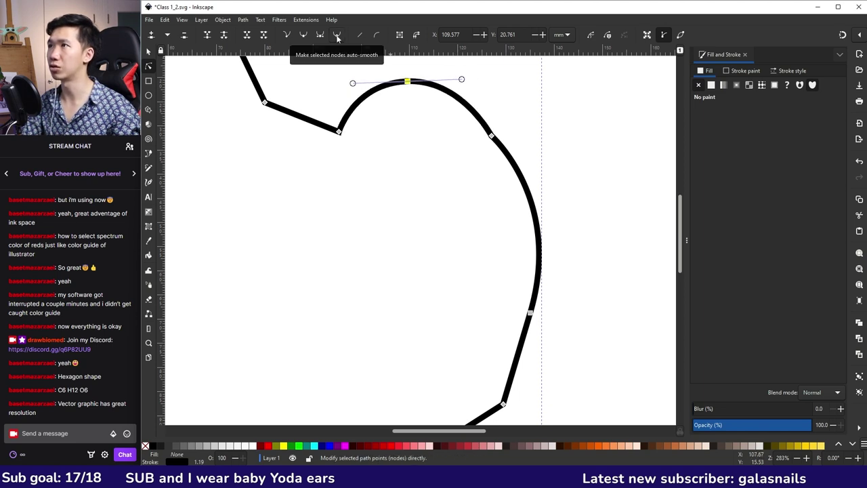
Make the peak node auto-smooth and try adjusting its left-hand handle
left_click(337, 35)
mouse_move(379, 83)
left_mouse_down()
mouse_move(364, 85)
mouse_move(379, 82)
left_mouse_up()
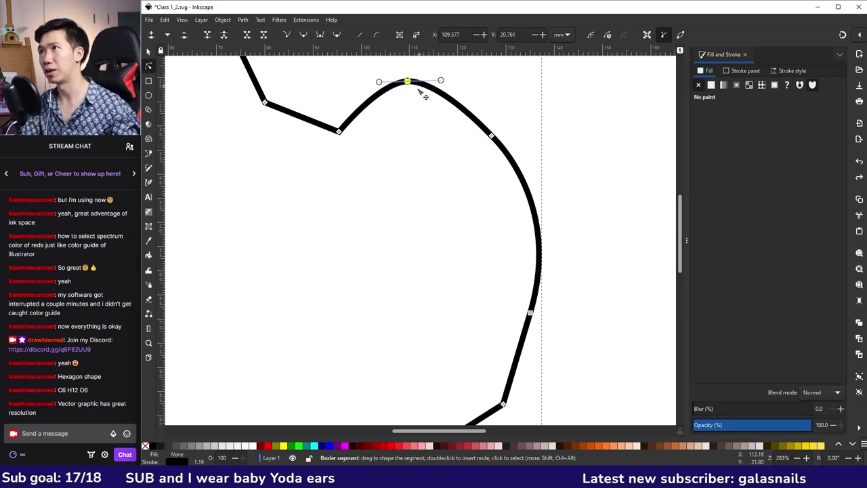
left_click_drag(394, 95, 426, 68)
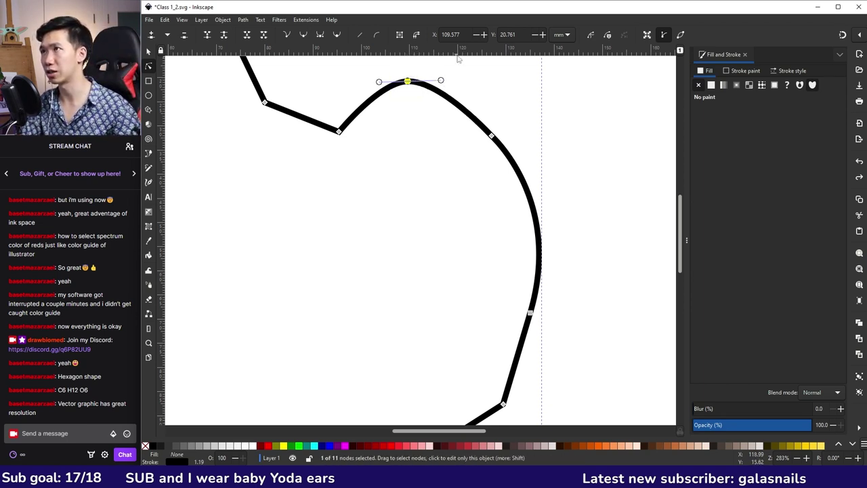
Convert the peak node to a corner and retract both handles to straighten the adjoining segments
left_click(287, 36)
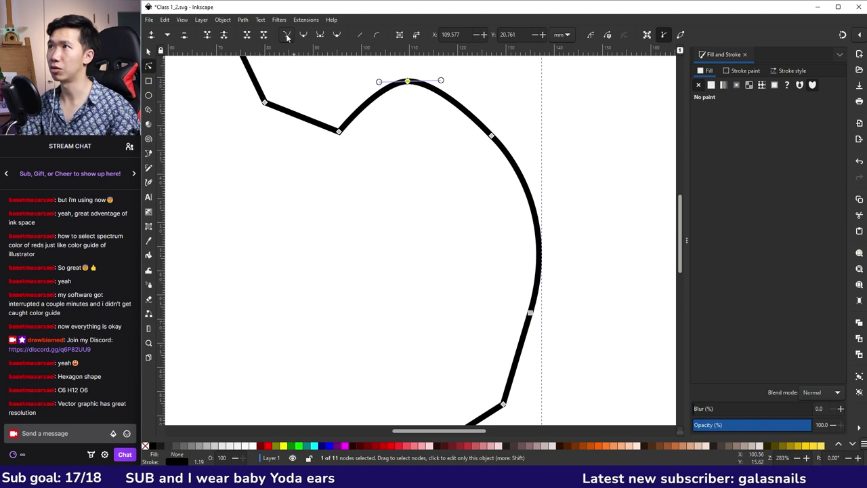
left_click(287, 36)
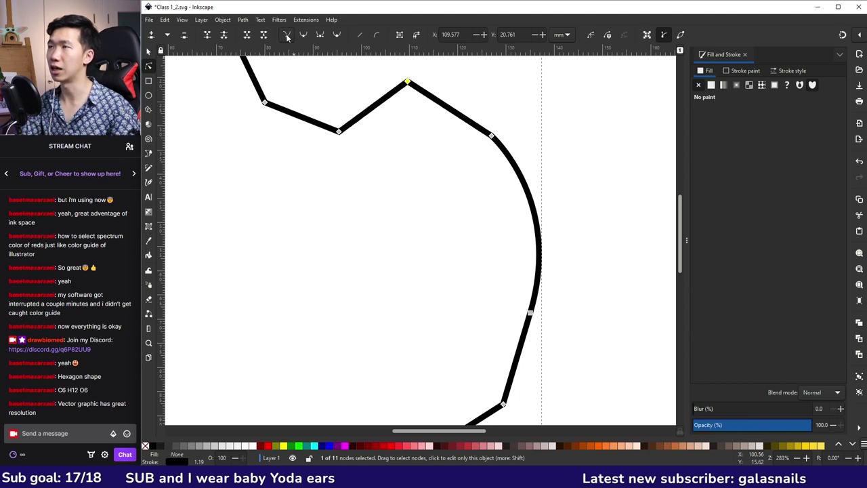
left_click_drag(402, 108, 423, 67)
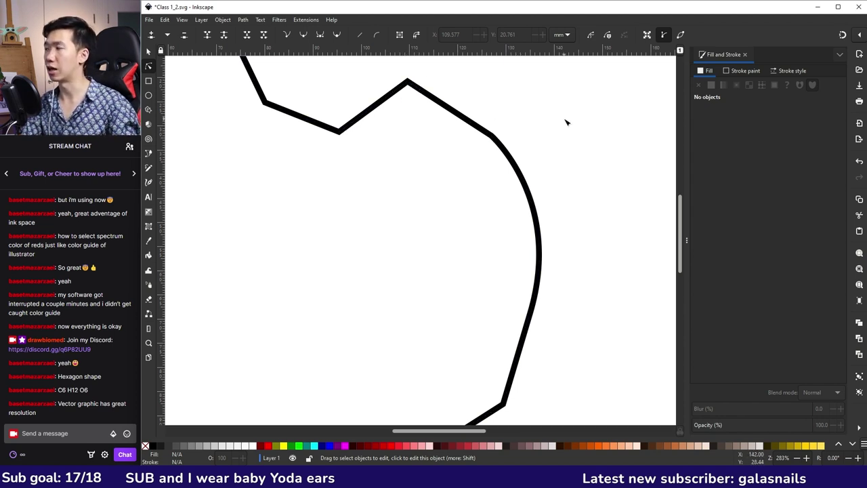
Insert a node midway along the nearly horizontal segment at the path's upper left, using its two end nodes
key("minus")
key("minus")
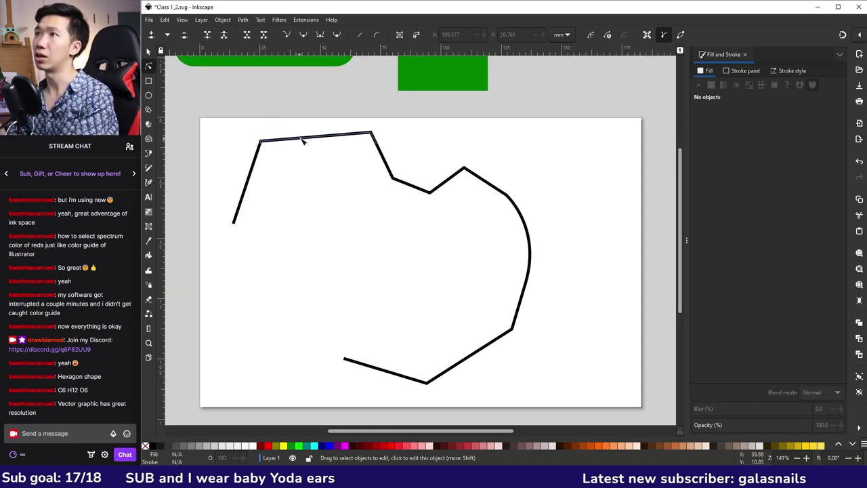
left_click(304, 140)
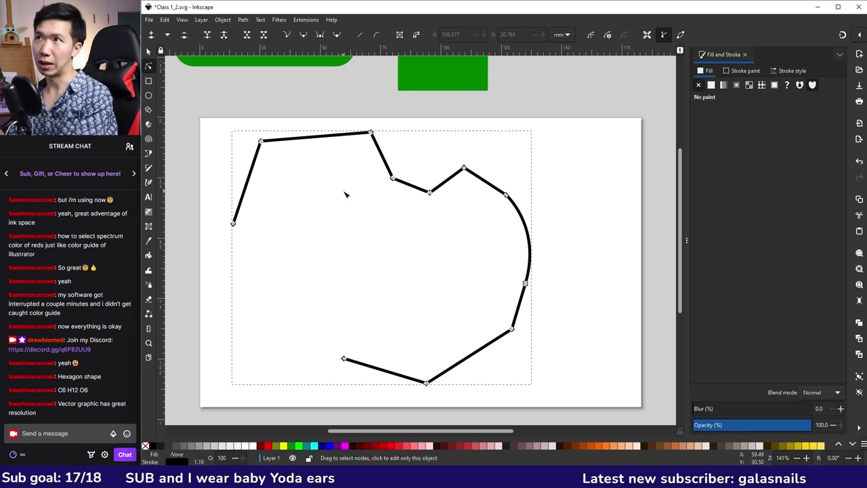
key("Escape")
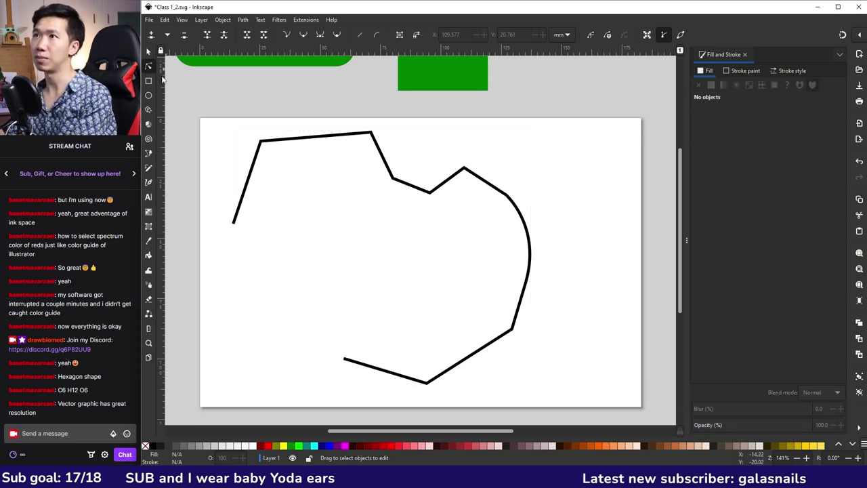
left_click(276, 138)
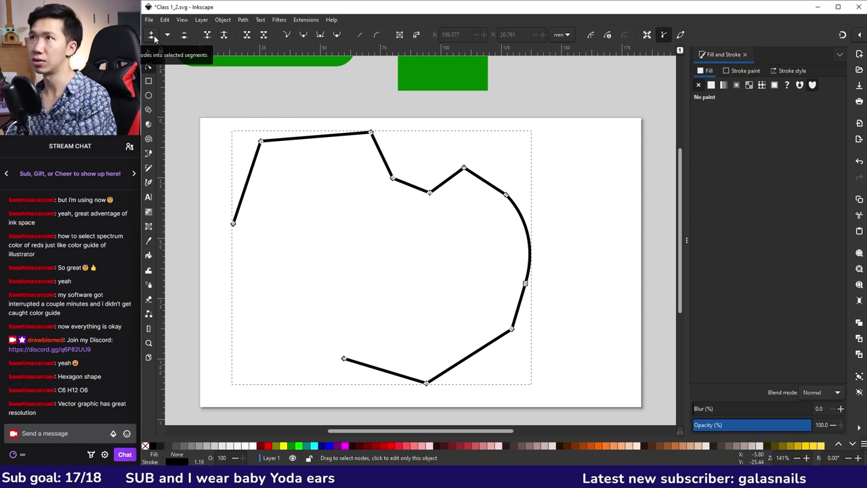
left_click_drag(389, 120, 250, 155)
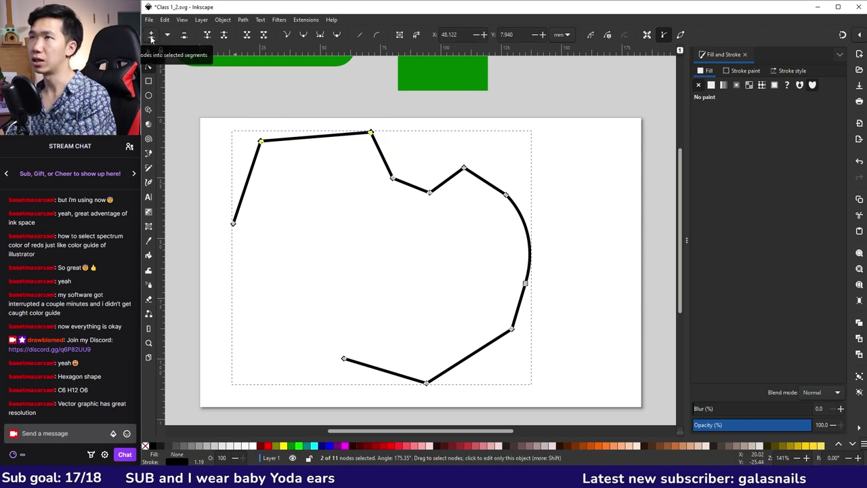
left_click(151, 37)
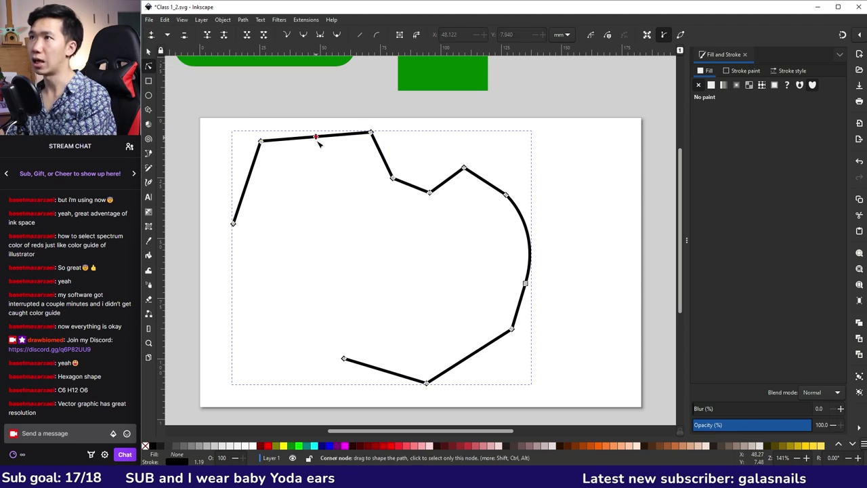
Remove the inserted node, and try deleting the corner node at the segment's right end before undoing that deletion
mouse_move(316, 137)
left_mouse_down()
mouse_move(317, 149)
mouse_move(316, 132)
left_mouse_up()
key("Delete")
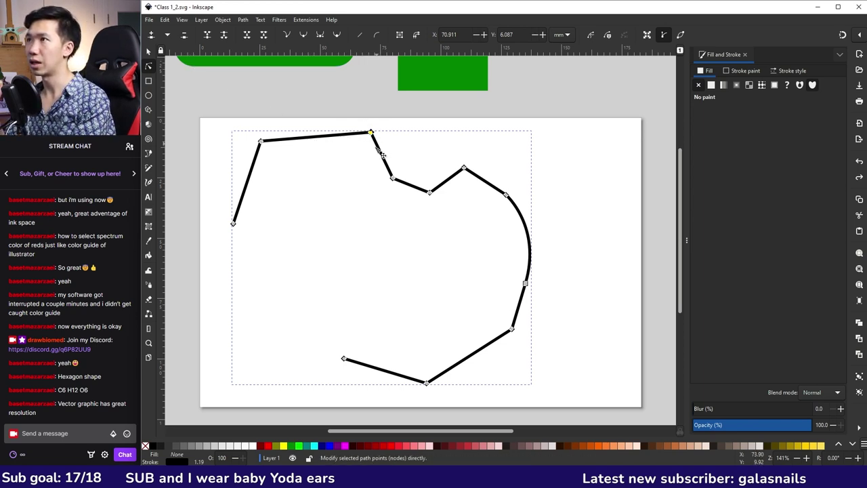
left_click(183, 38)
key("ctrl+z")
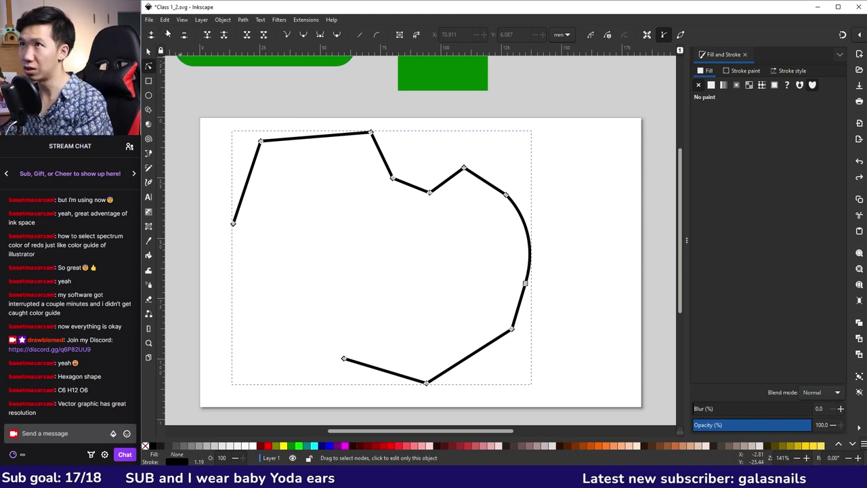
Insert a node directly on the nearly horizontal upper-left segment at about X 46, Y 8.1 mm
double_click(312, 137)
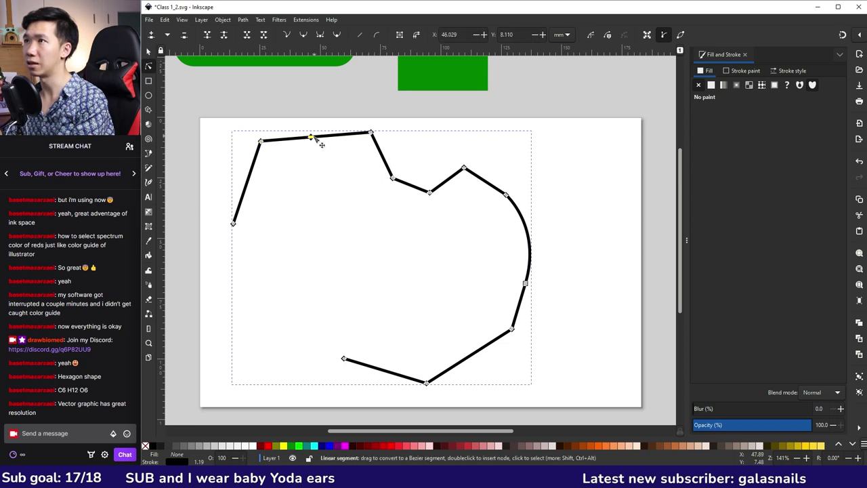
Try moving the inserted upper-left node to about X 46.8, Y 12.4 mm and deleting it, and undo these edits
left_click_drag(312, 139, 313, 149)
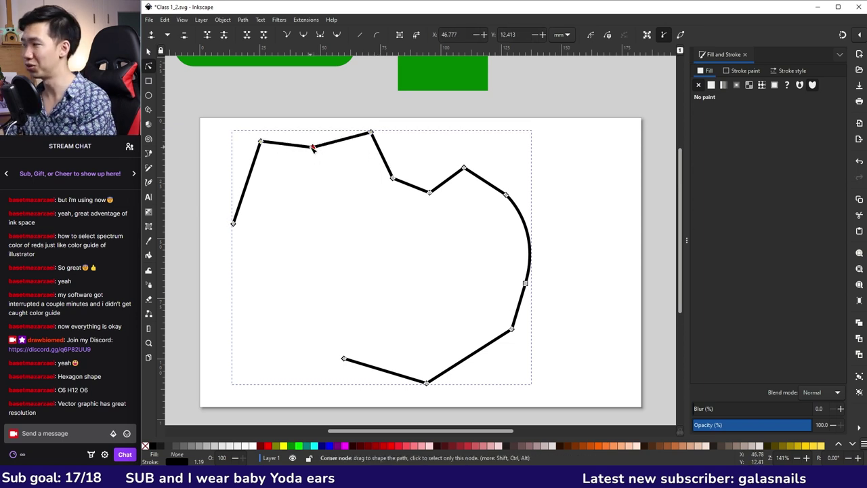
key("Delete")
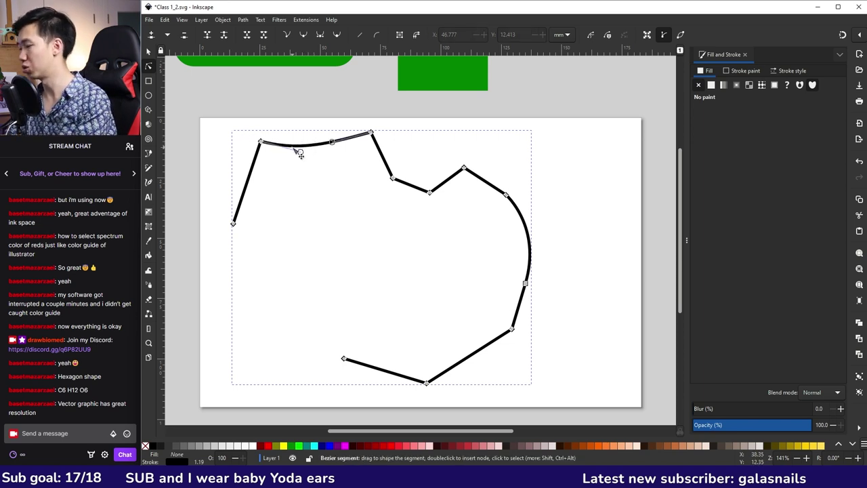
key("ctrl+z")
key("ctrl+z")
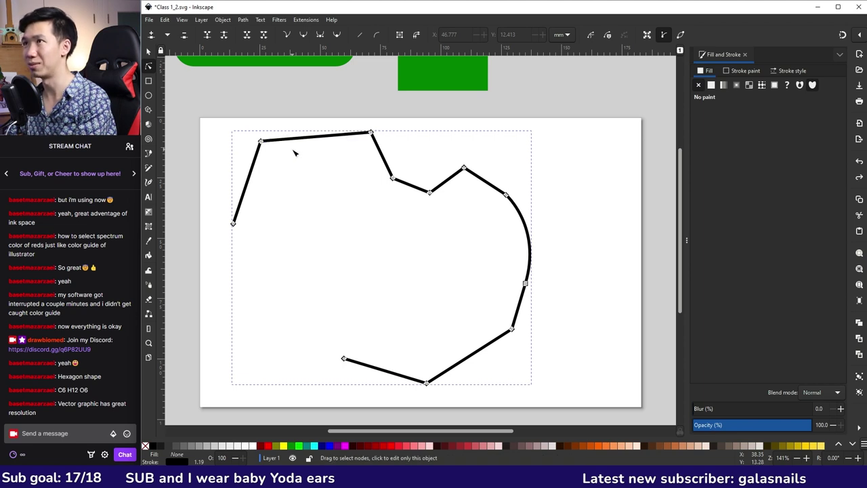
Select the path's two open end nodes and join them into a single node
left_click(402, 194)
left_click(392, 179)
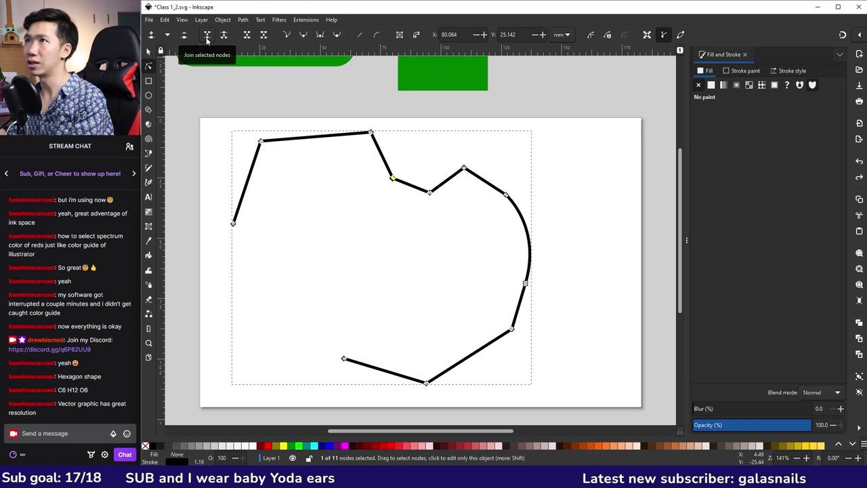
left_click_drag(207, 383, 364, 204)
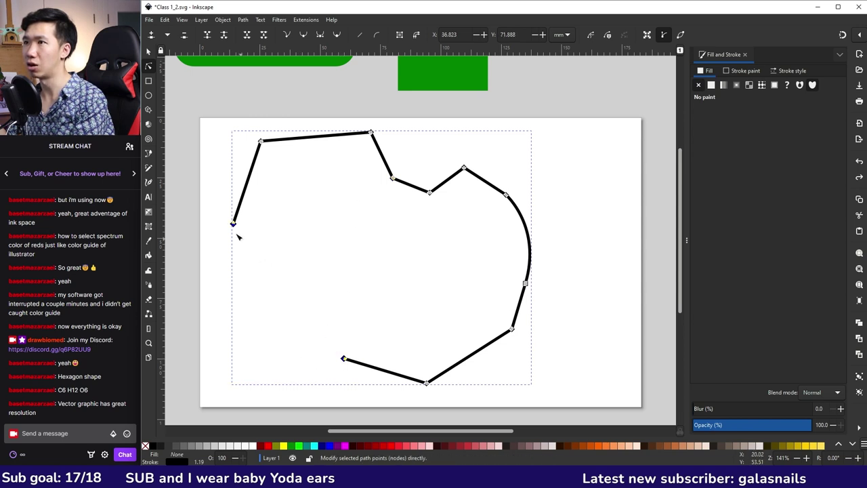
left_click(210, 36)
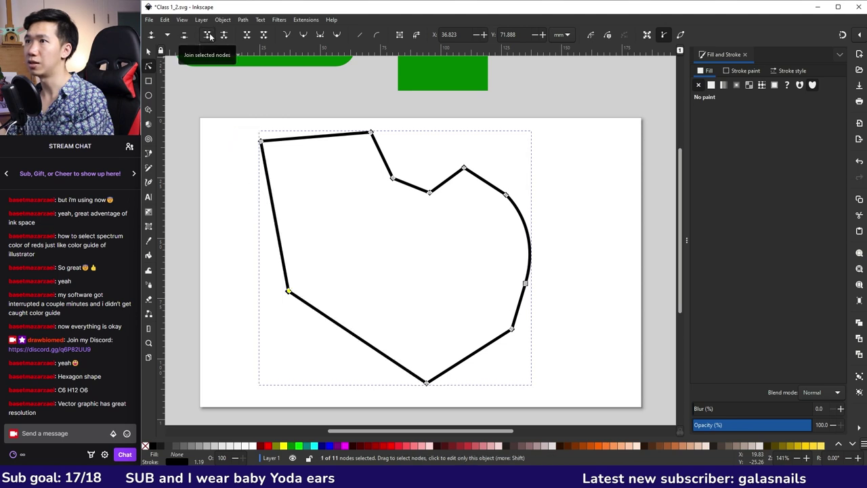
Move the joined node to about X 34.4, Y 74.3 mm and fill the closed path with red #FF0000
left_click_drag(291, 295, 283, 297)
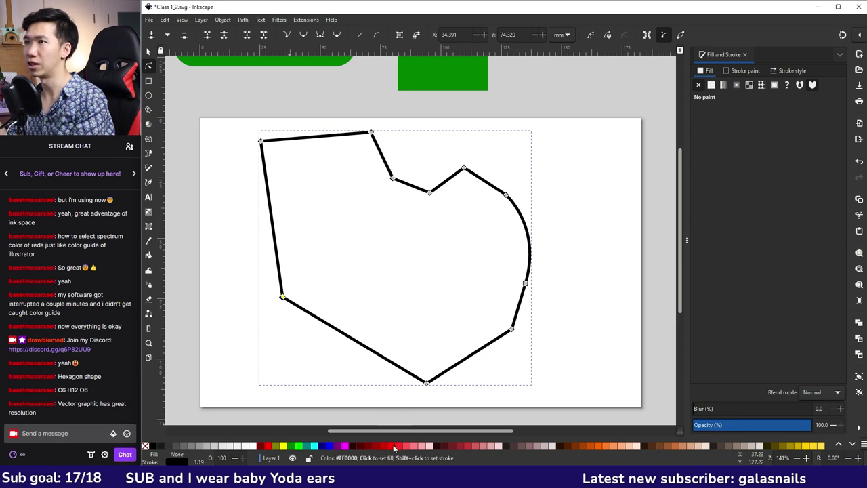
left_click(393, 447)
left_click(242, 323)
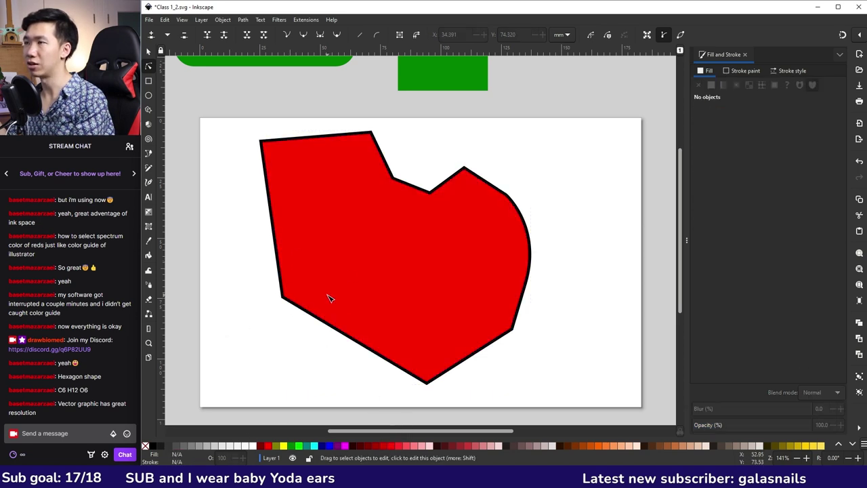
Break the path at its lower-left node and pull the ends apart, placing the lower end at about X 43.7, Y 105.9 mm
left_click(287, 302)
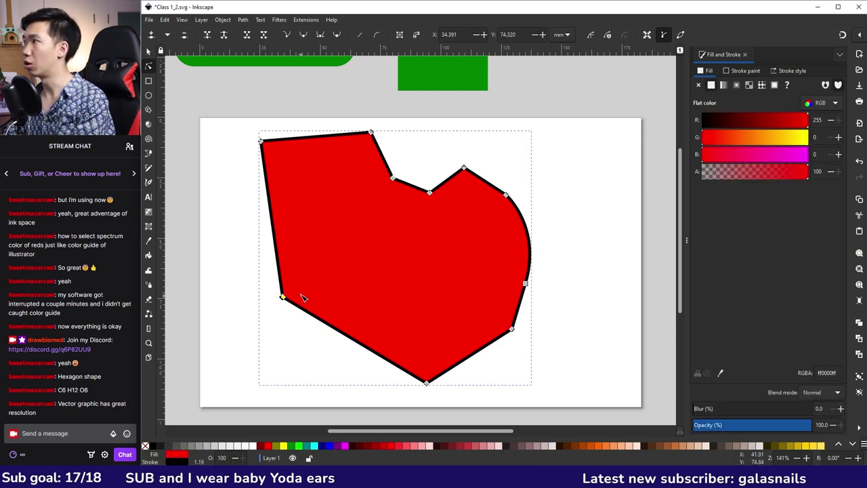
left_click(227, 35)
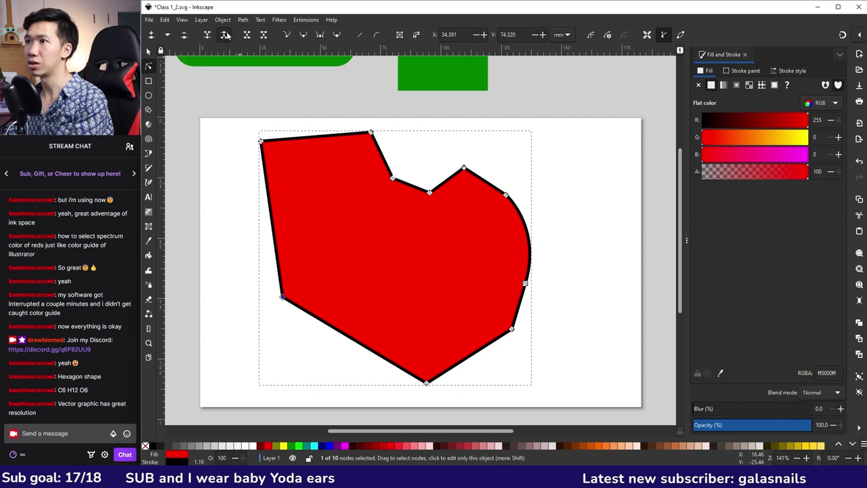
left_click_drag(283, 296, 252, 244)
left_click_drag(285, 302, 308, 373)
key("Escape")
left_click(255, 246)
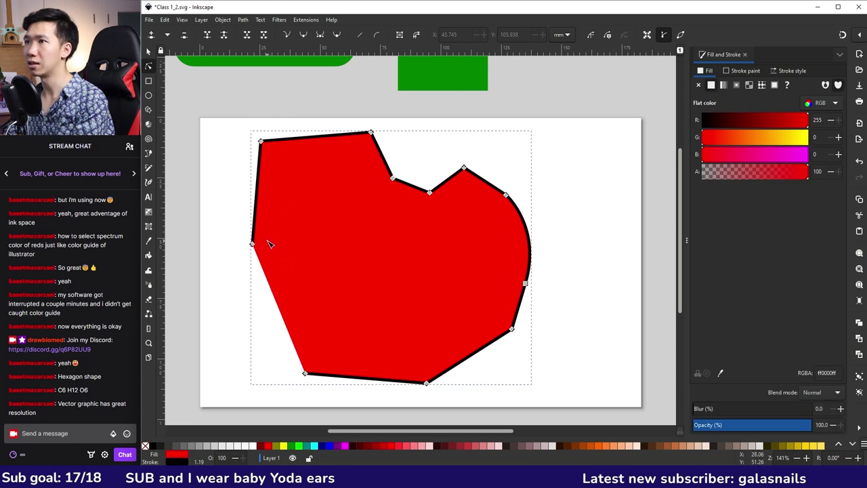
Shift the open path's lower end node slightly to about X 42.6, Y 105.9 mm
left_click(250, 126)
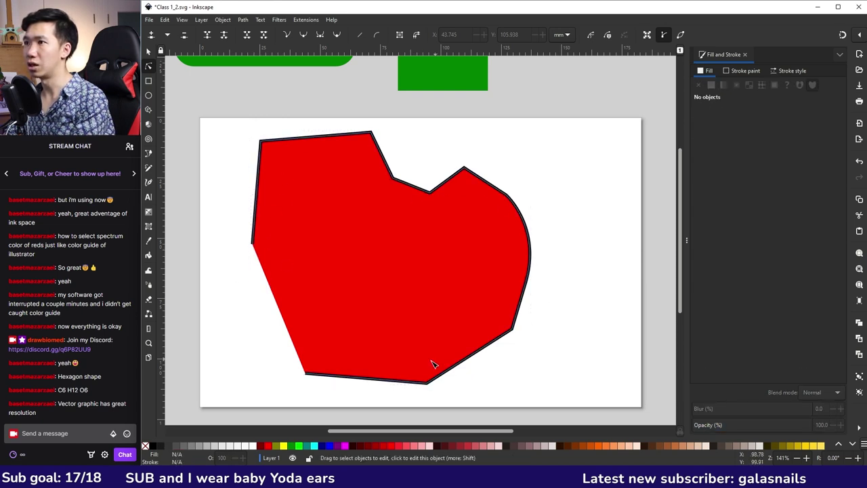
left_click(309, 376)
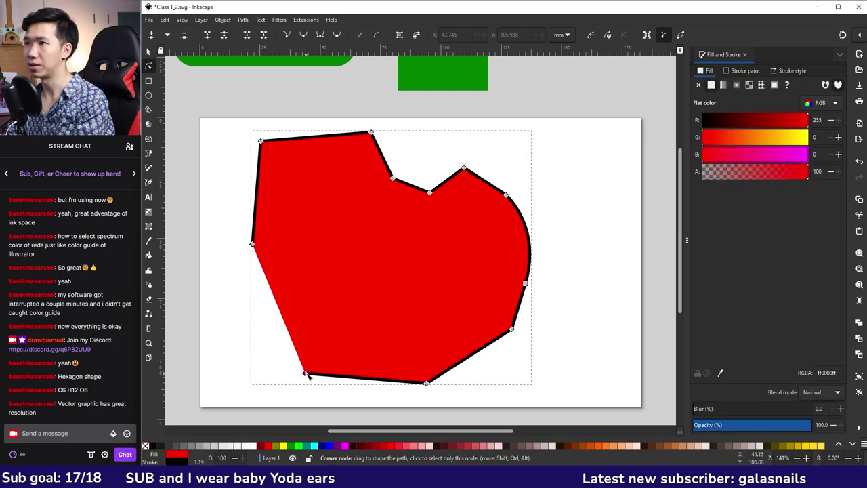
left_click_drag(307, 375, 303, 374)
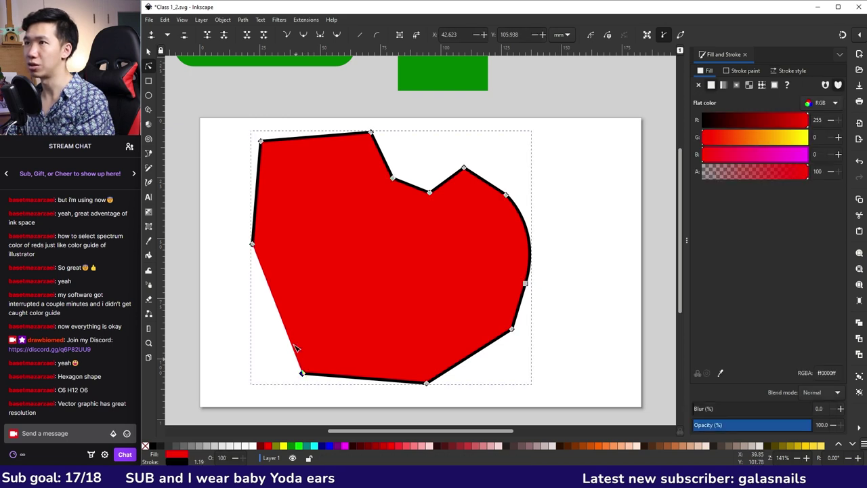
left_click(203, 295)
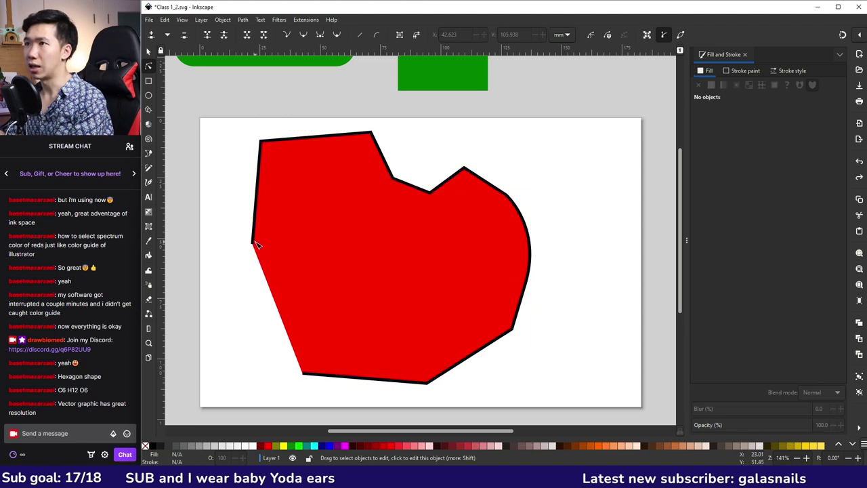
Join the red path's two open end nodes with a new straight segment
left_click_drag(295, 393, 237, 291)
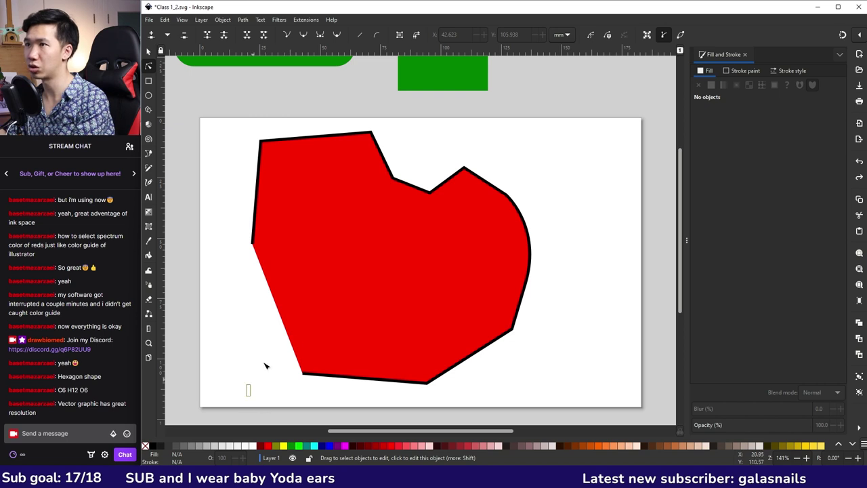
left_click(253, 245)
left_click(253, 245)
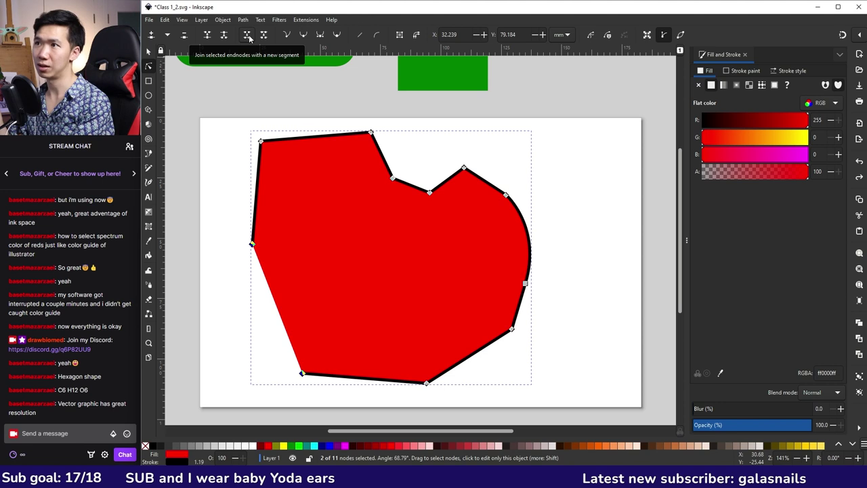
left_click(249, 37)
key("Escape")
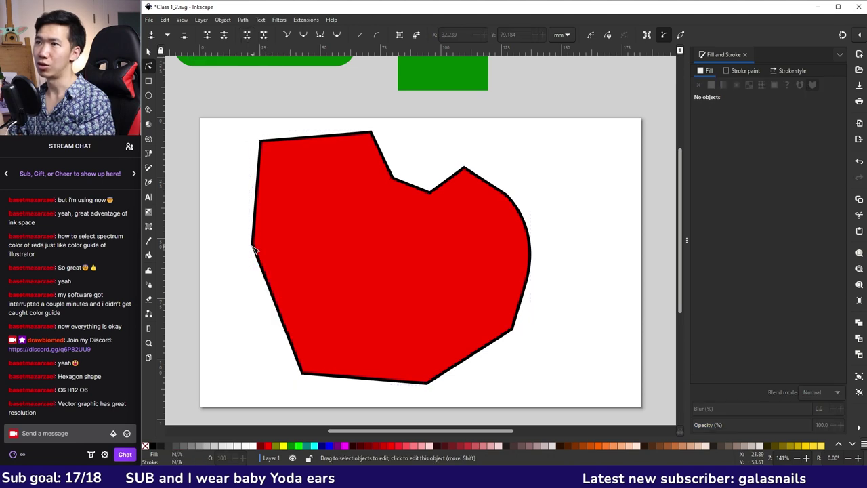
Delete the straight segment between the red path's two lower-left nodes
left_click(304, 365)
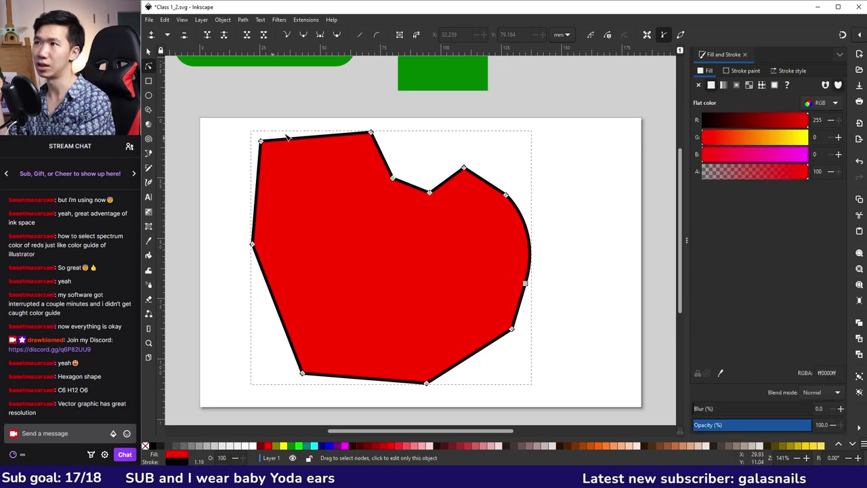
key("Escape")
left_click(310, 332)
key("Escape")
left_click_drag(229, 386, 325, 243)
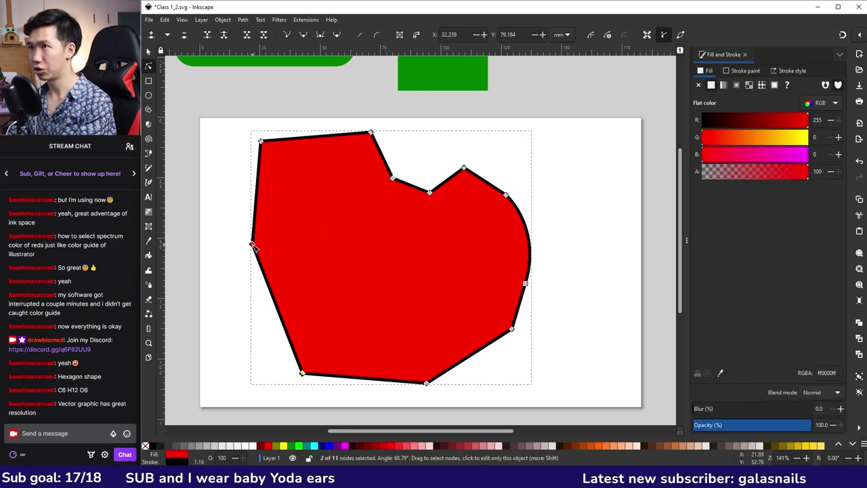
left_click(264, 35)
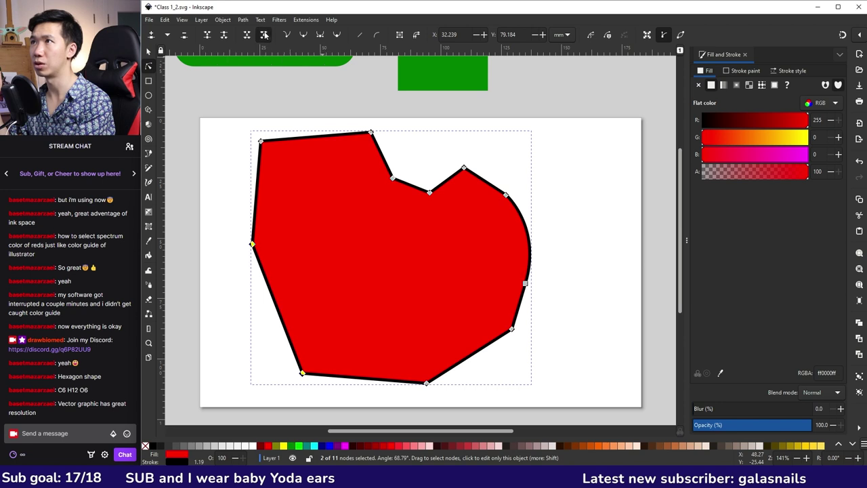
left_click(261, 101)
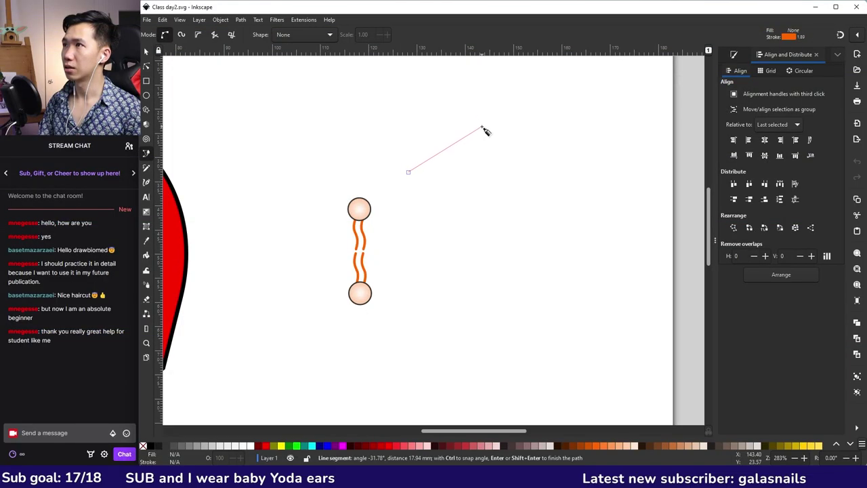
Draw an open wavy Bezier path about 38.3 mm wide and 21.4 mm high beside the lipid figure in Class day2.svg
left_click_drag(457, 111, 509, 145)
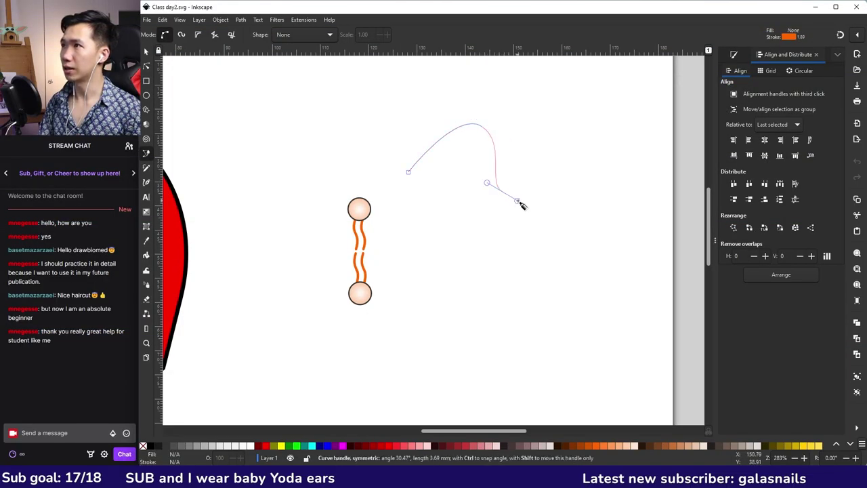
left_click_drag(522, 199, 561, 217)
left_click(571, 167)
key("Return")
key("s")
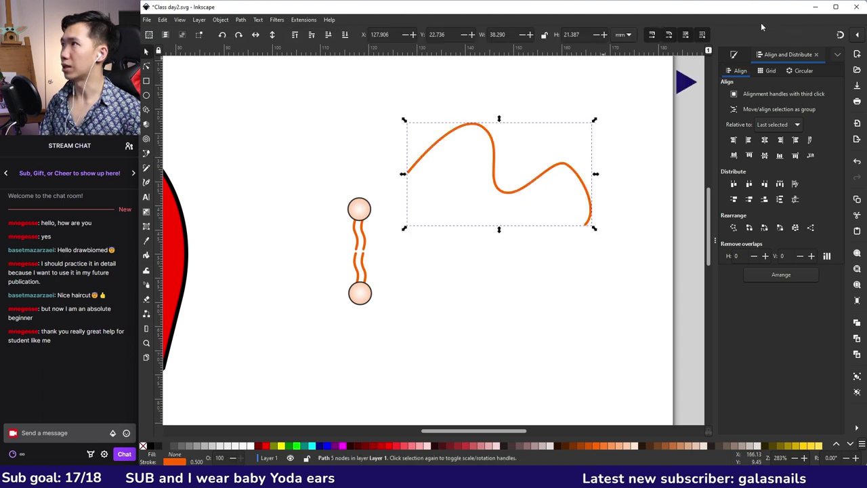
Fill the open wavy path with green #008000
left_click(734, 55)
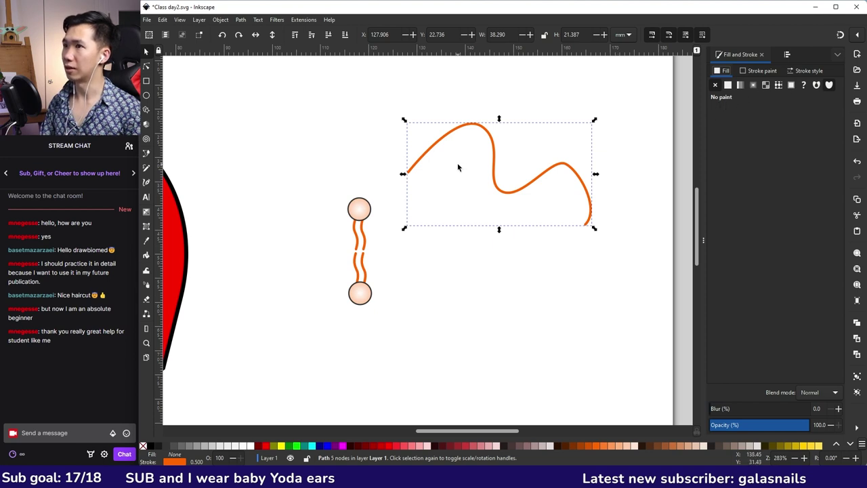
left_click(293, 445)
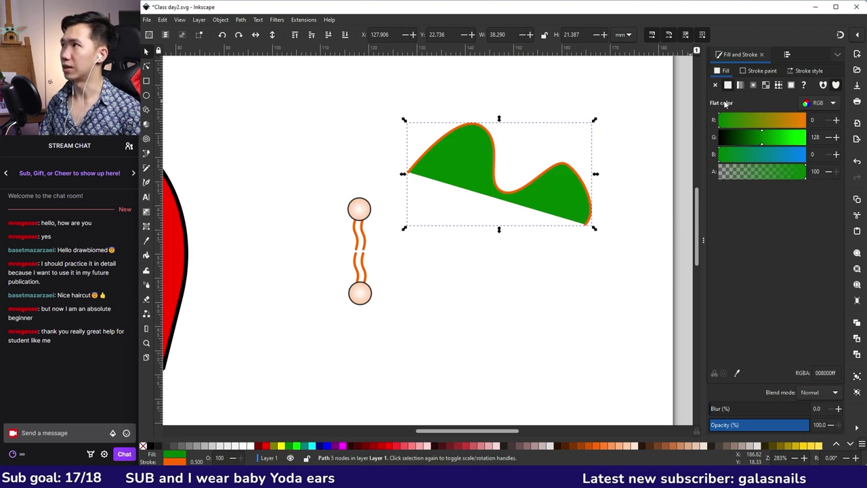
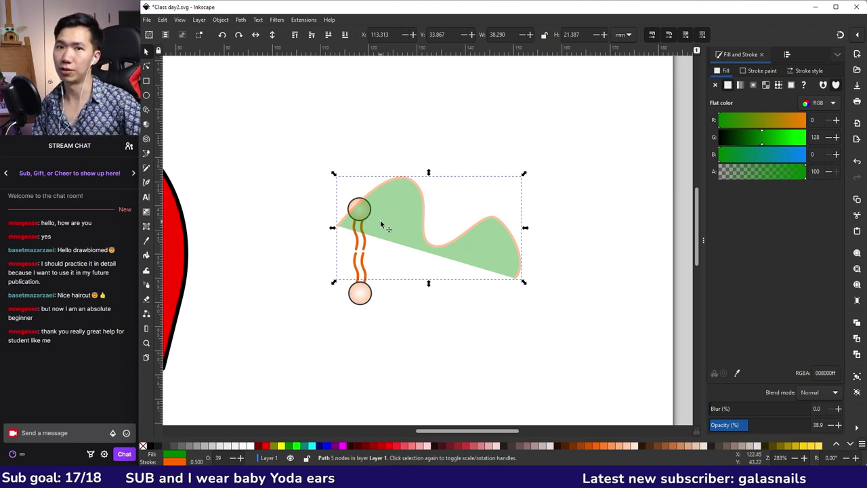
Restore the wavy path's opacity to 100% and remove its fill
left_click_drag(746, 425, 822, 425)
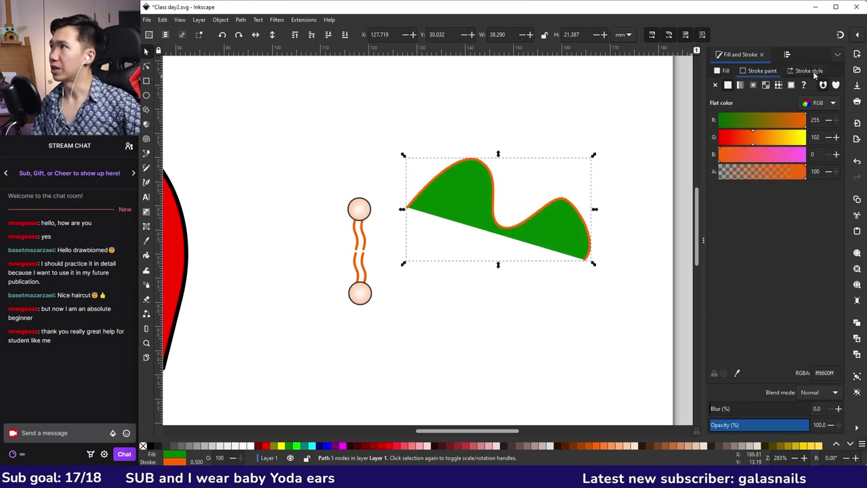
left_click(811, 72)
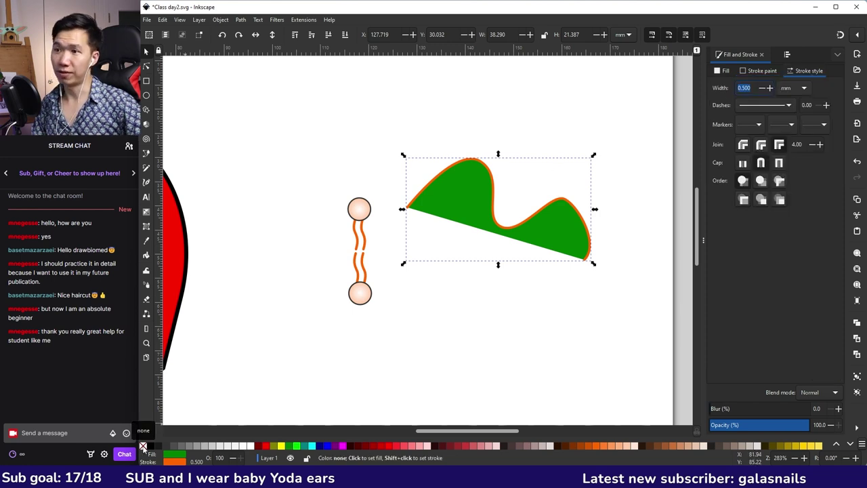
left_click(143, 446)
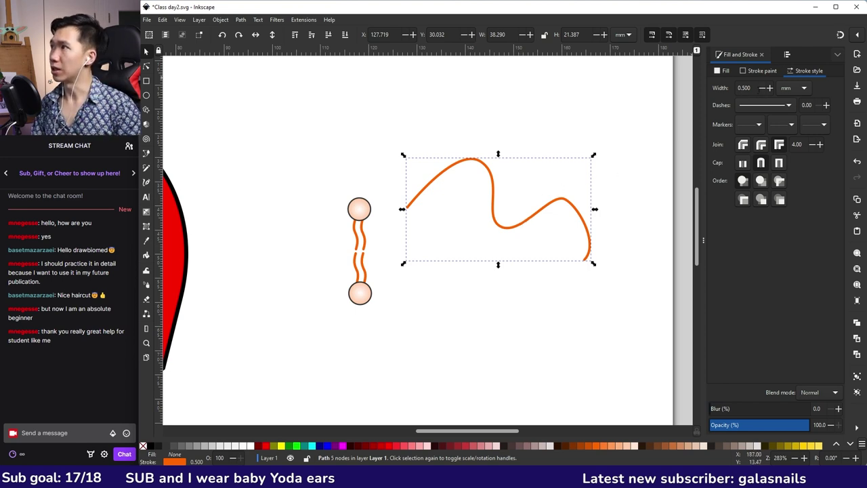
Try several stroke thicknesses on the wavy path and set its stroke width to 1 mm
left_click(770, 90)
left_click(769, 89)
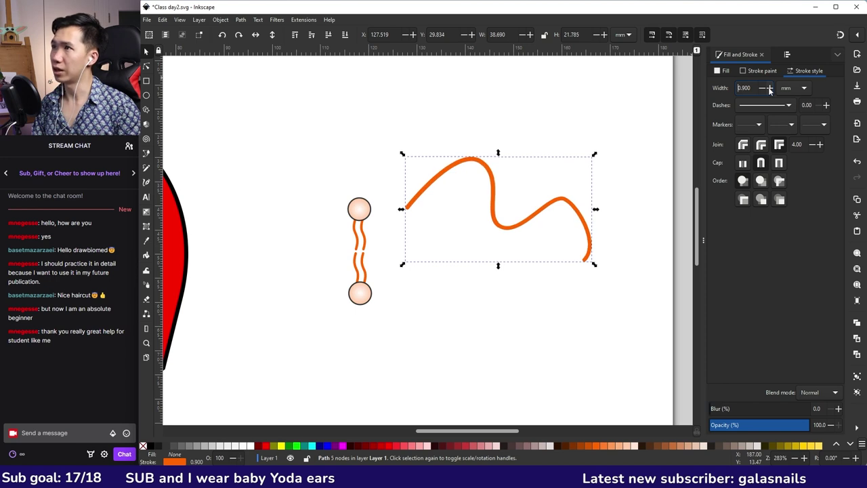
scroll(771, 89, "down", 2)
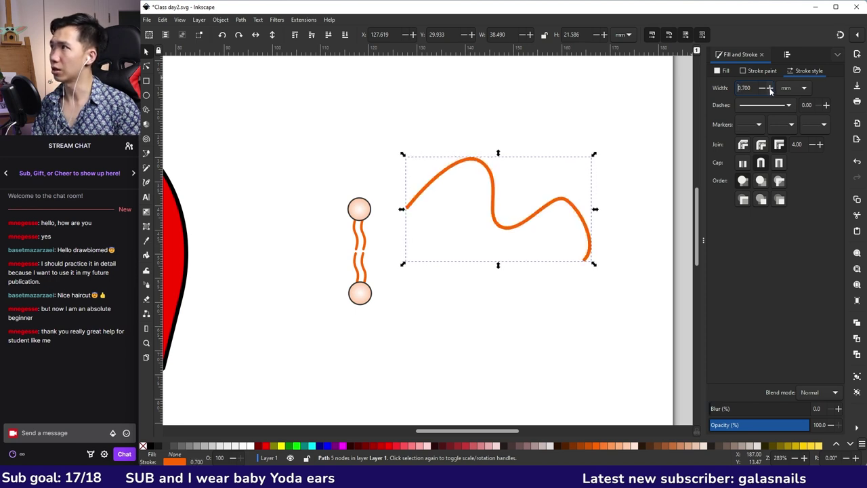
scroll(770, 91, "up", 11)
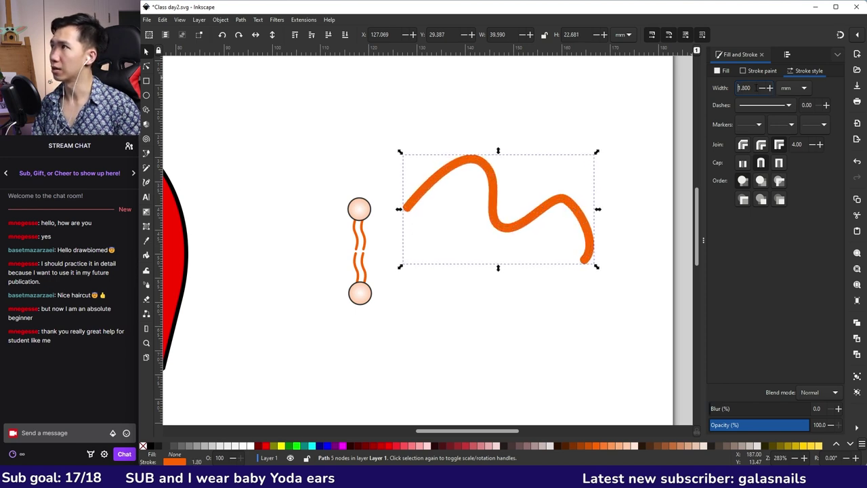
scroll(759, 89, "down", 9)
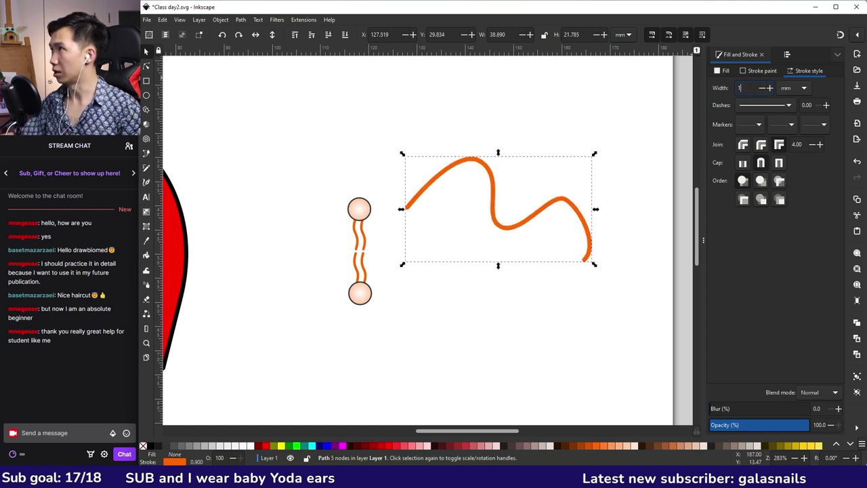
scroll(745, 88, "up", 1)
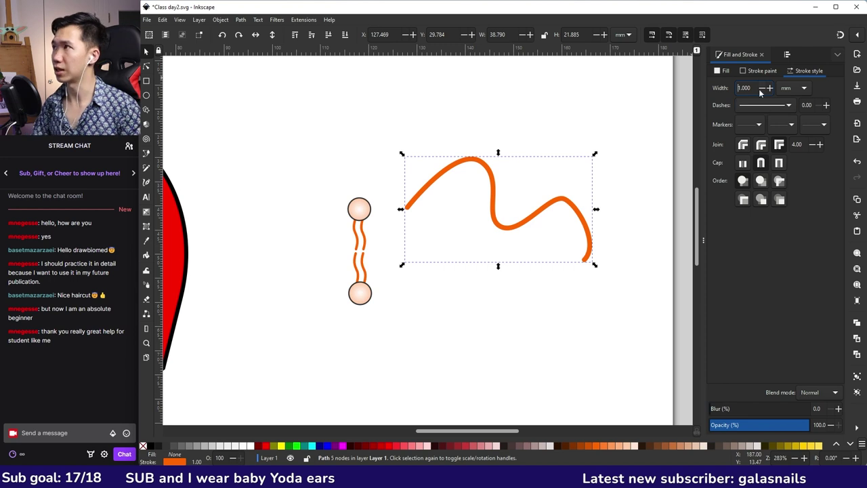
Try the 1 2 dash pattern on the orange wavy path, and set its stroke dashes to pattern 4 1
left_click(634, 174)
left_click(575, 201)
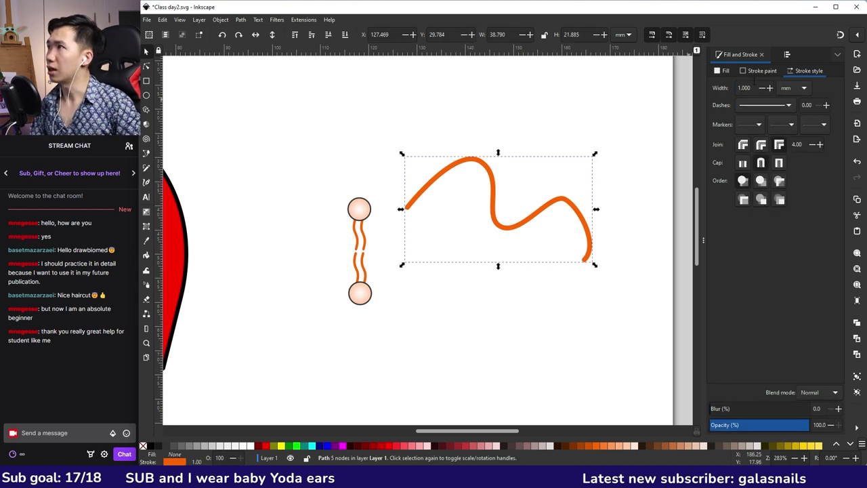
left_click(788, 106)
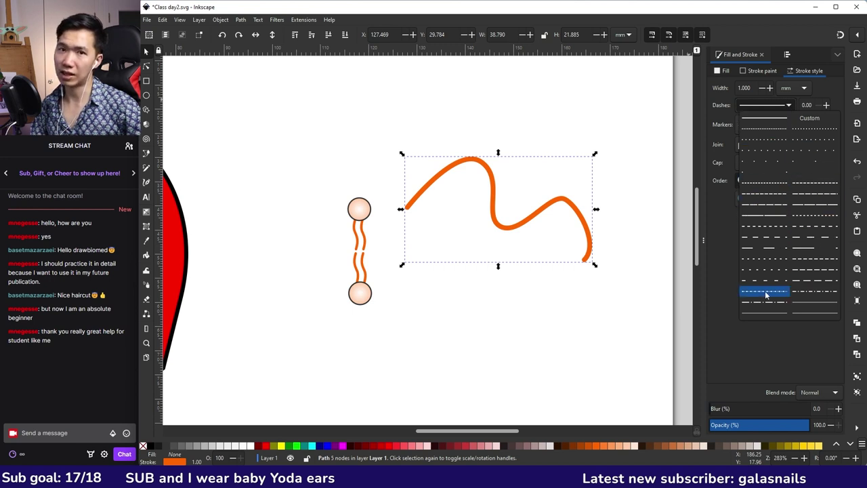
left_click(764, 248)
left_click(457, 172)
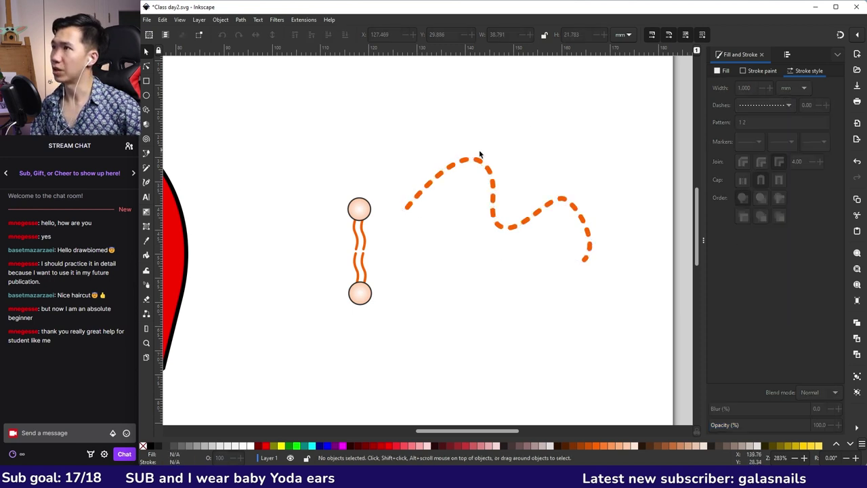
left_click(569, 204)
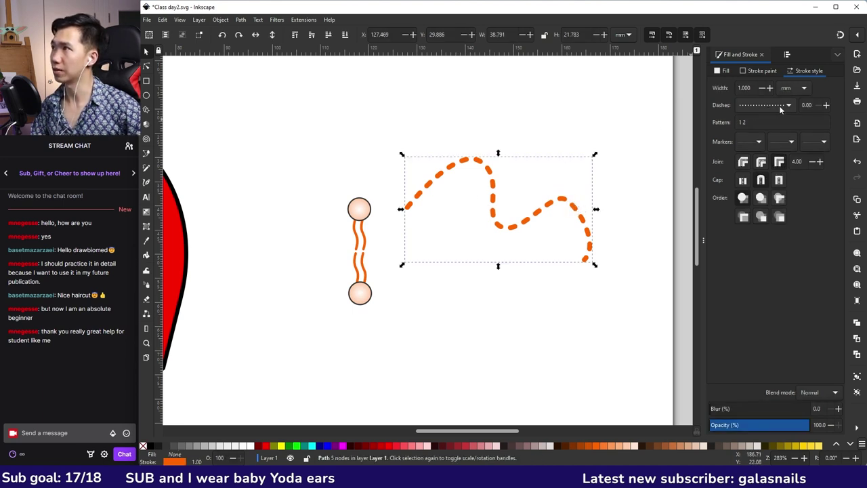
scroll(779, 107, "down", 2)
key("Escape")
Draw a horizontal straight line about 25.6 mm long below the wavy path and set its stroke width to 0.2 mm
left_click(147, 155)
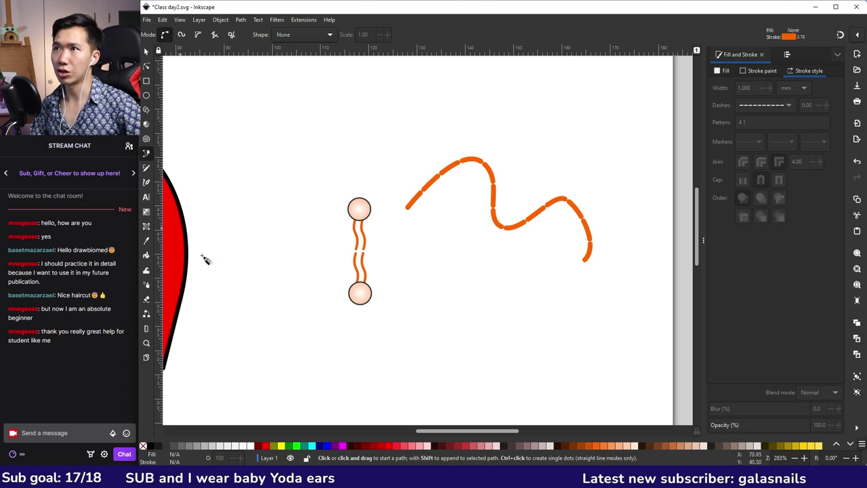
left_click(413, 352)
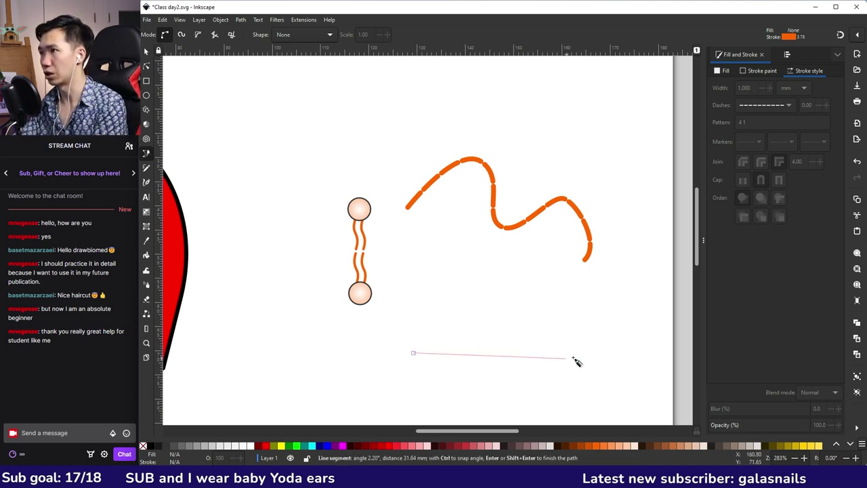
double_click(536, 359)
type("0.2")
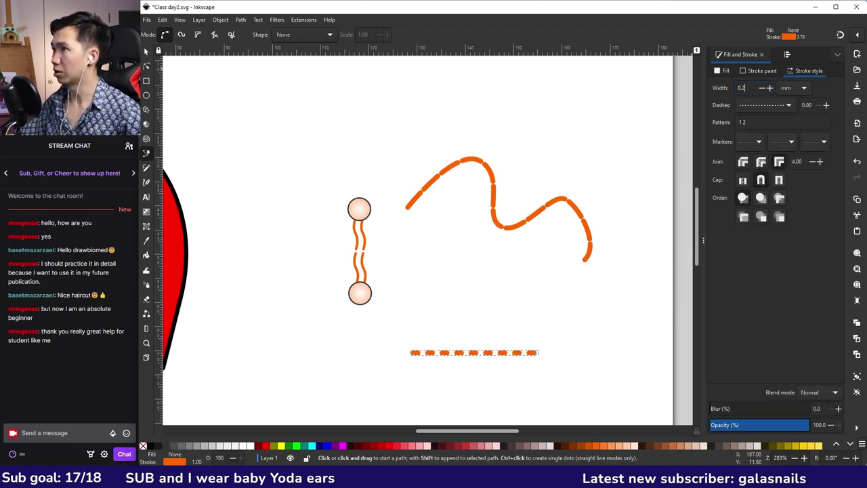
key("Return")
key("Escape")
key("s")
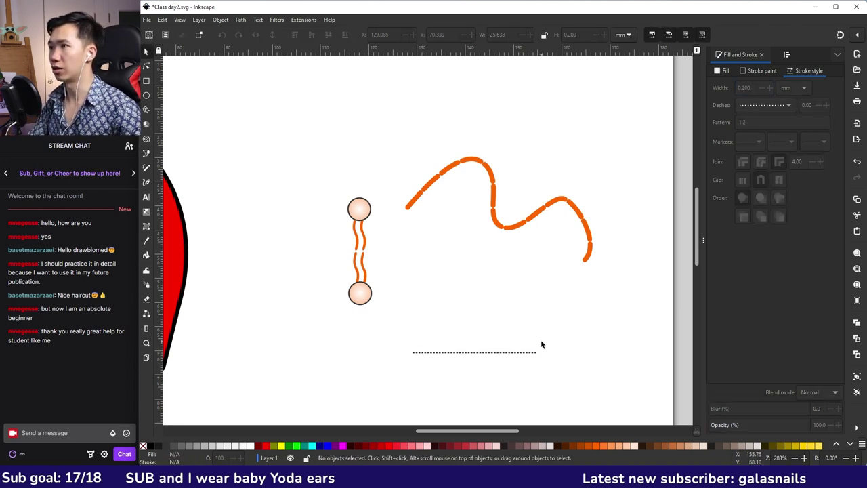
Set a custom dash pattern of 8 on the thin horizontal line
left_click(474, 352)
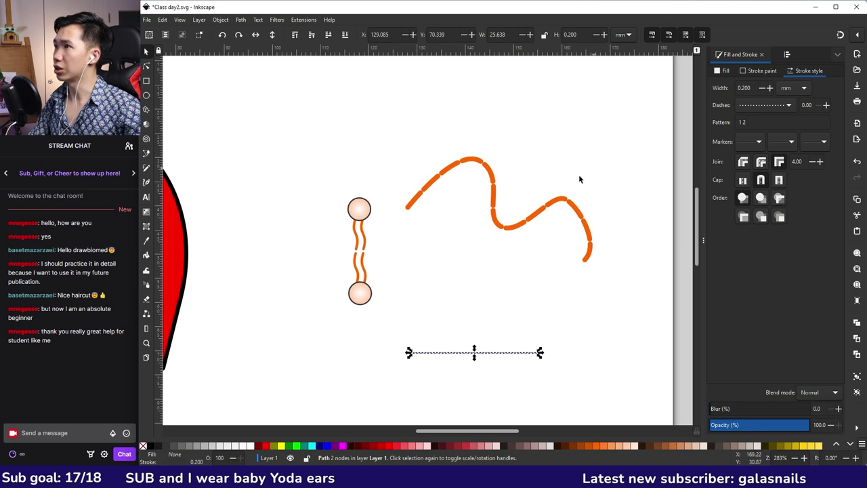
left_click(759, 124)
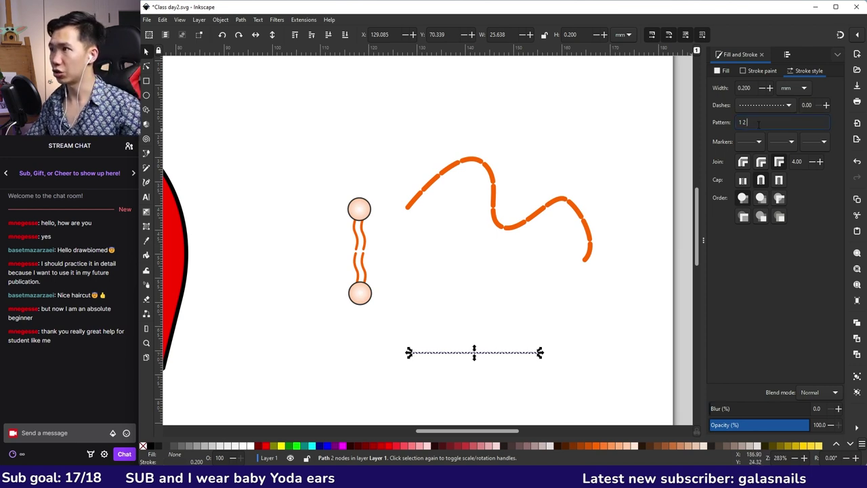
triple_click(759, 123)
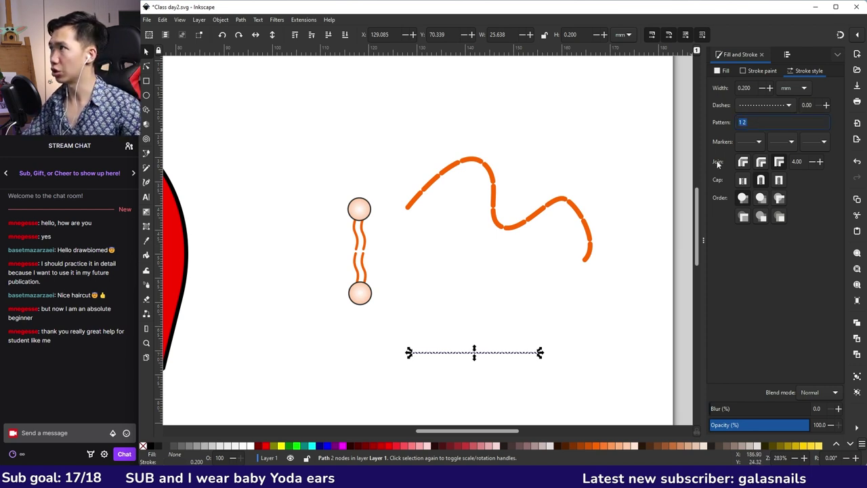
type("8")
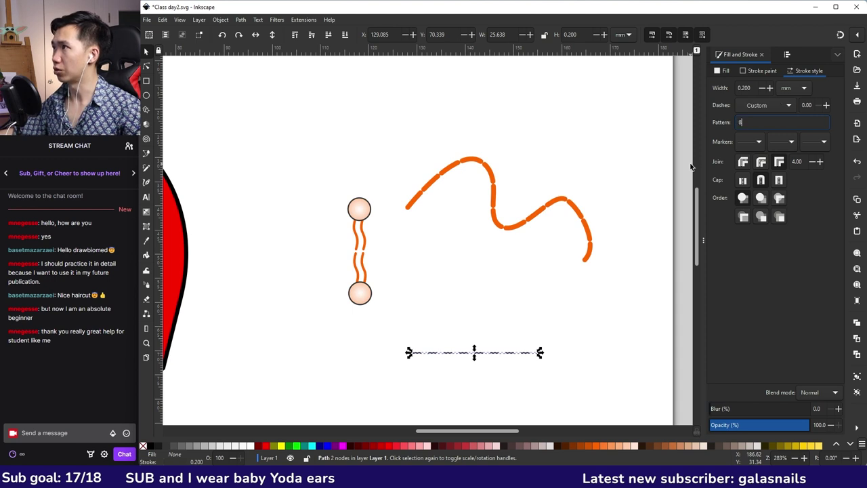
left_click(454, 361)
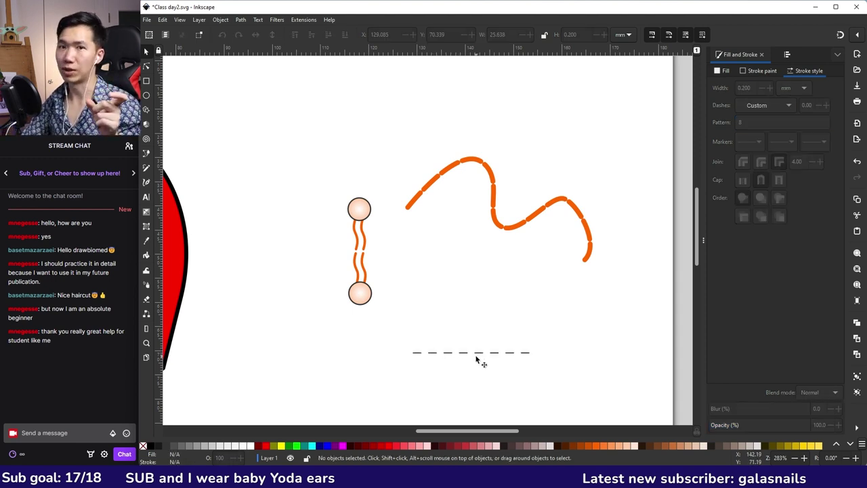
Add a swept-back arrowhead as the end marker of the dashed horizontal line
left_click(474, 352)
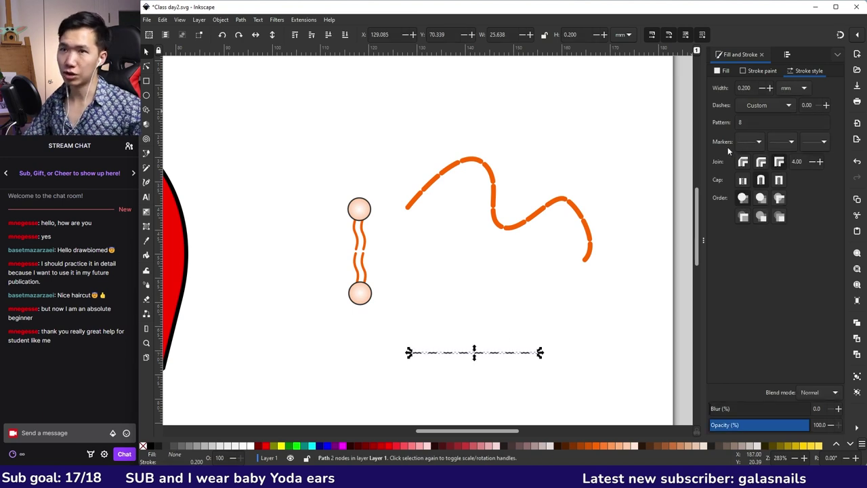
left_click(822, 142)
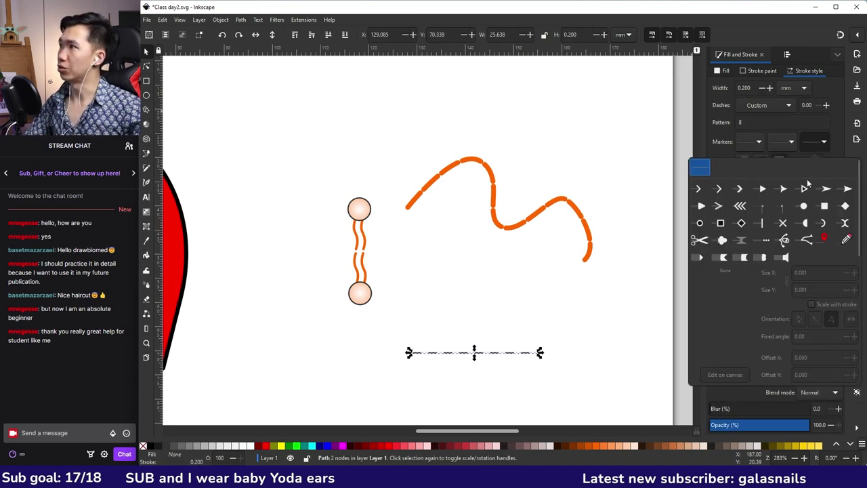
left_click(825, 193)
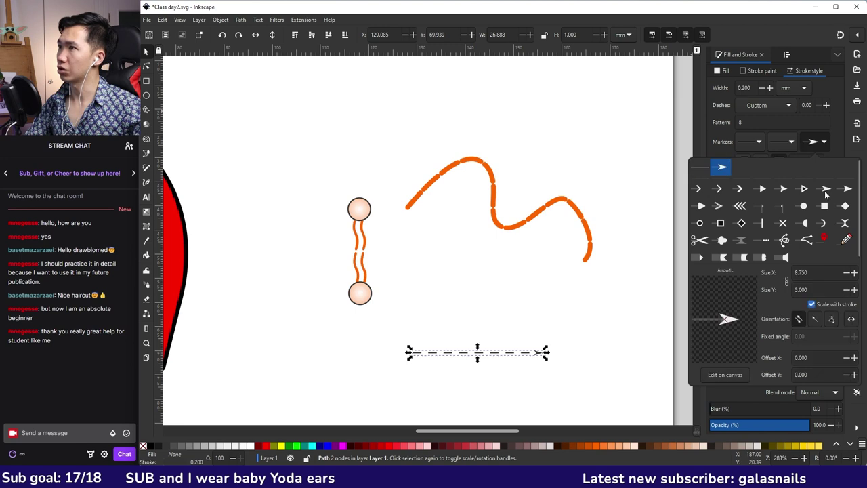
left_click(588, 323)
Paste a copy of the dashed arrow, place it just above the original, and make its stroke solid
key("ctrl+v")
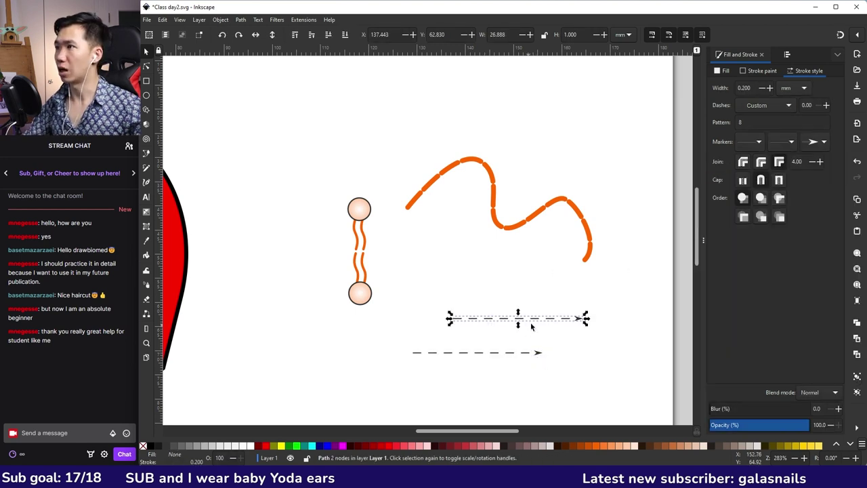
left_click_drag(522, 325, 482, 333)
left_click(772, 105)
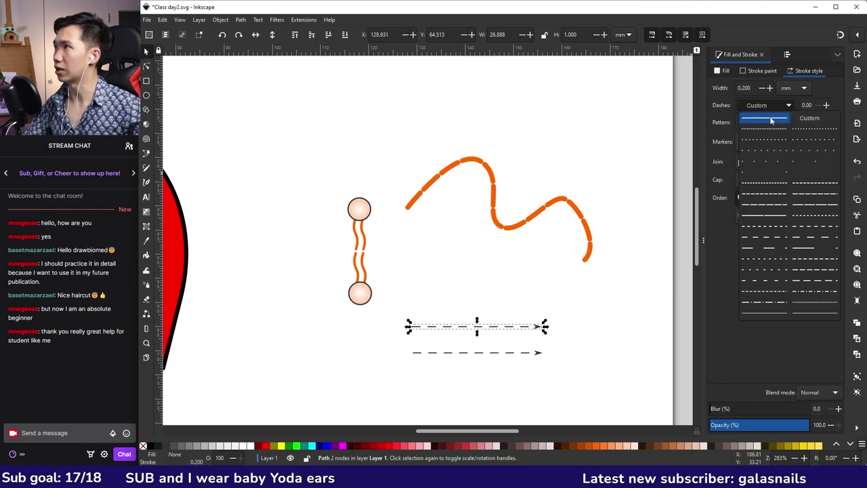
left_click(772, 120)
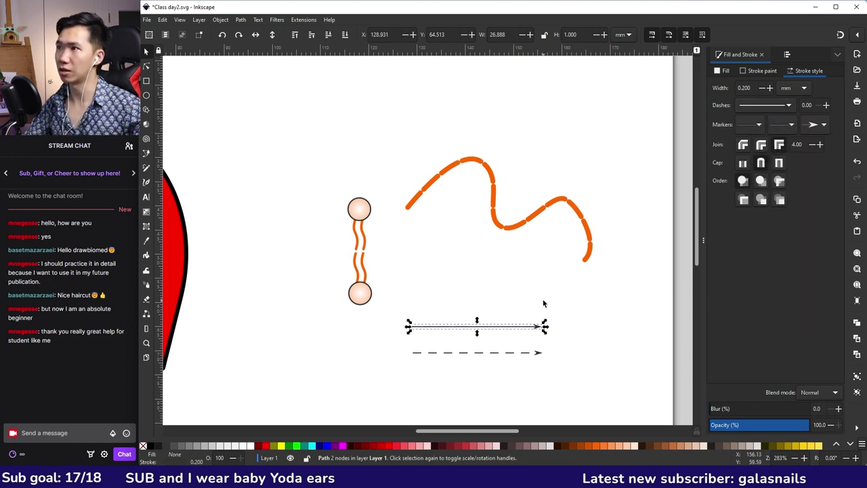
left_click(594, 313)
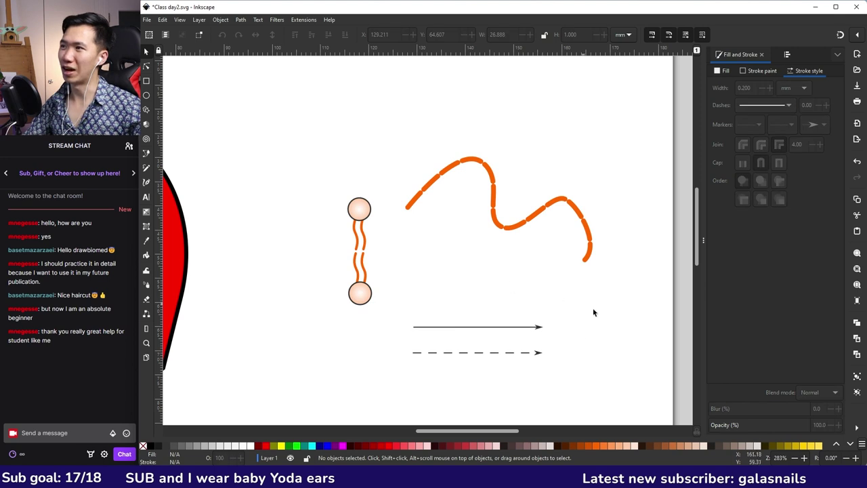
Draw an open right-angled path about 24 mm wide and 12 mm high below the two arrows
left_click(535, 327)
scroll(542, 305, "down", 5)
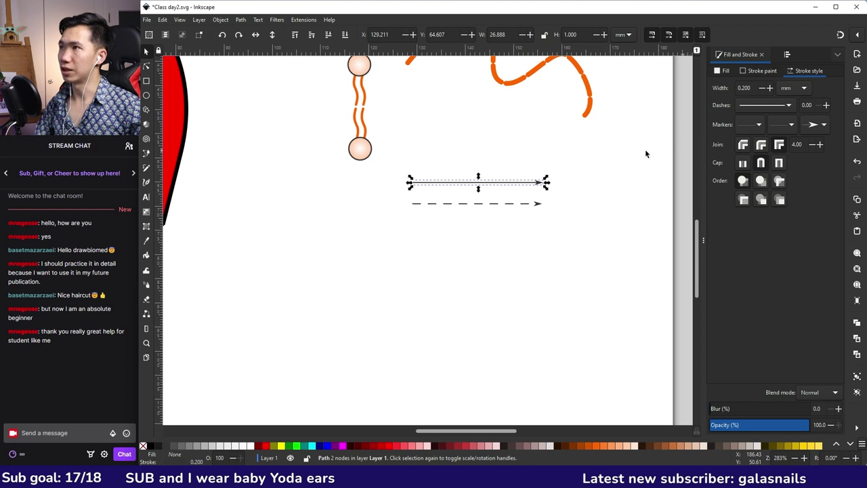
key("b")
left_click(409, 319)
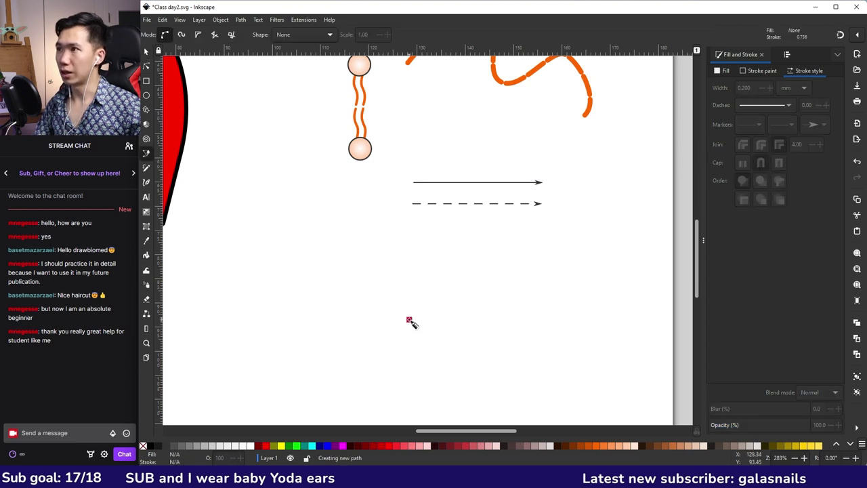
left_click(409, 262)
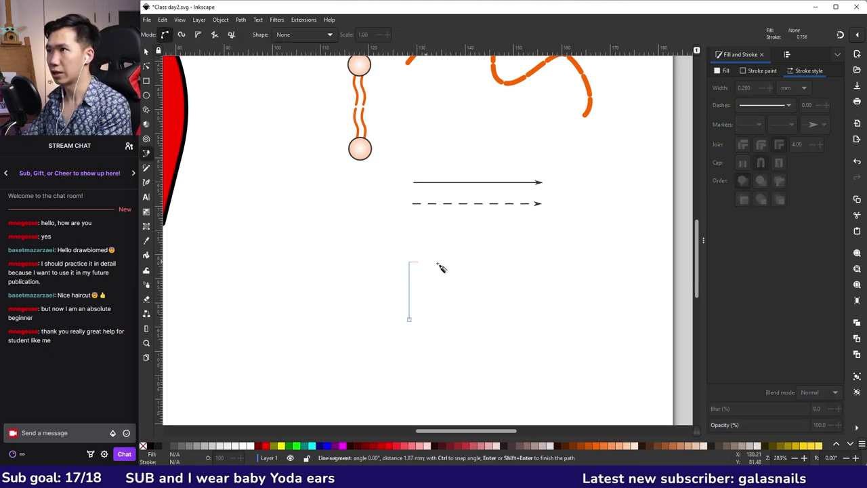
double_click(526, 266)
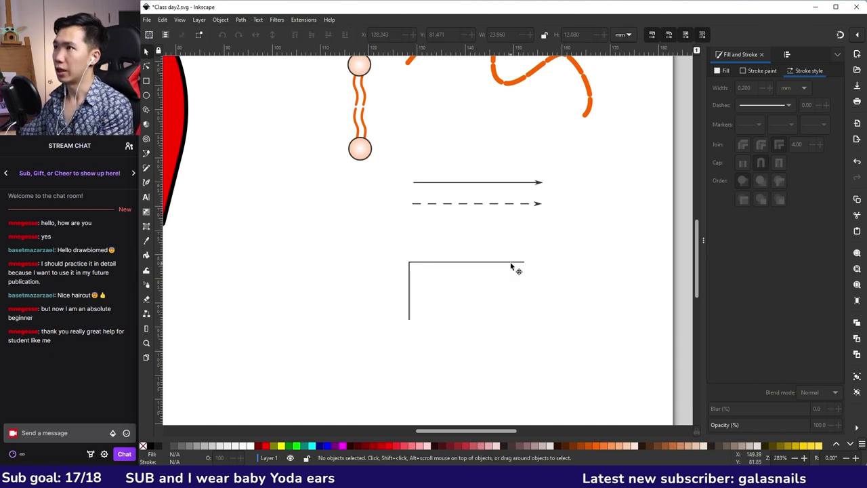
key("s")
Add an arrowhead end marker to the right-angled path
left_click(813, 123)
left_click(743, 147)
key("Escape")
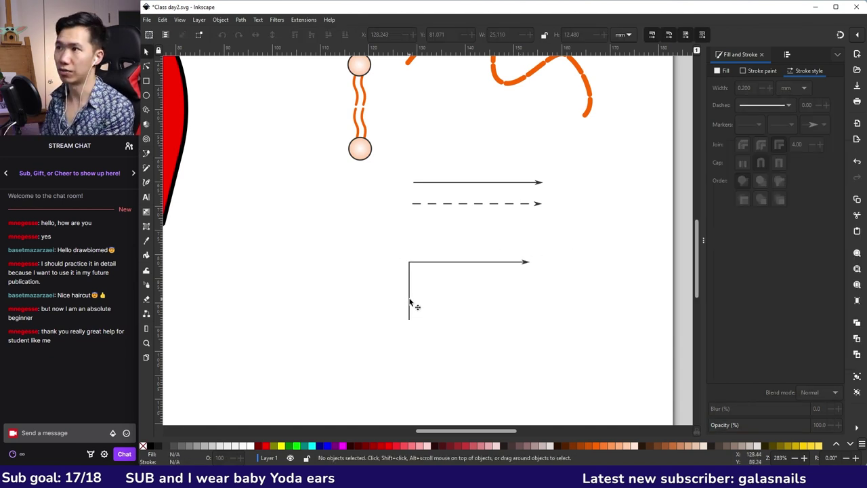
Set the stroke join of the right-angled arrow's corner to a bevel join
left_click(409, 303)
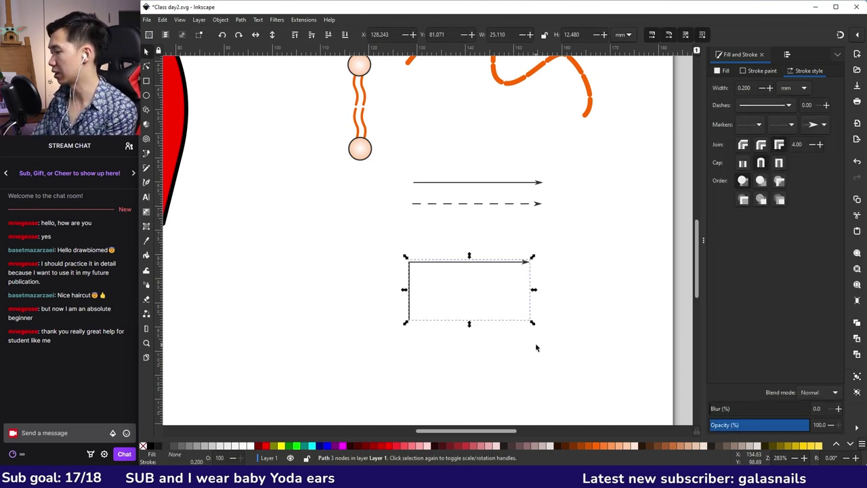
scroll(426, 347, "up", 3)
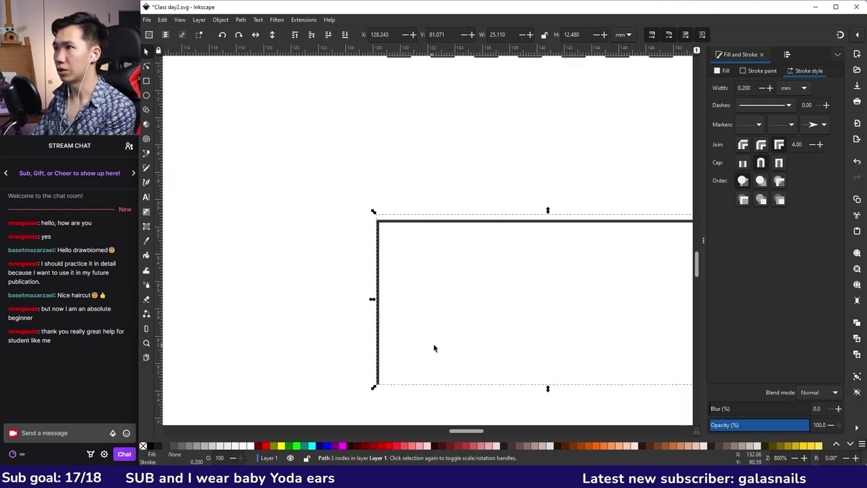
left_click(454, 342)
scroll(373, 302, "up", 6)
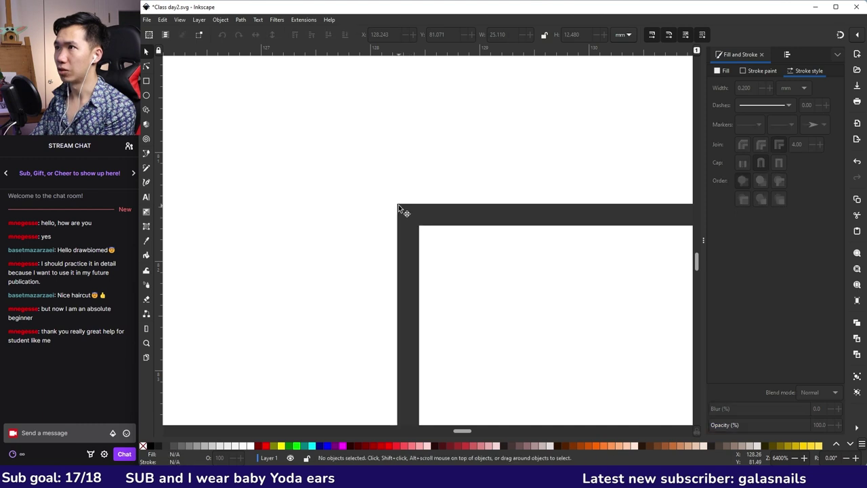
left_click(404, 206)
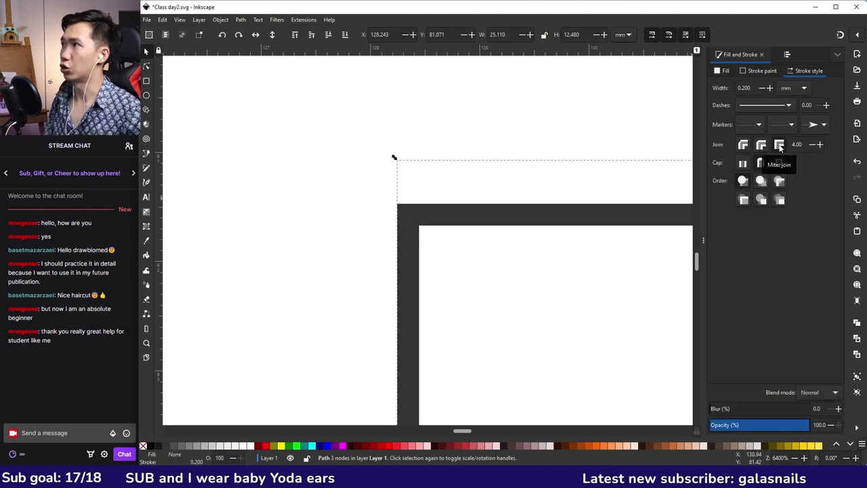
left_click(743, 145)
key("Escape")
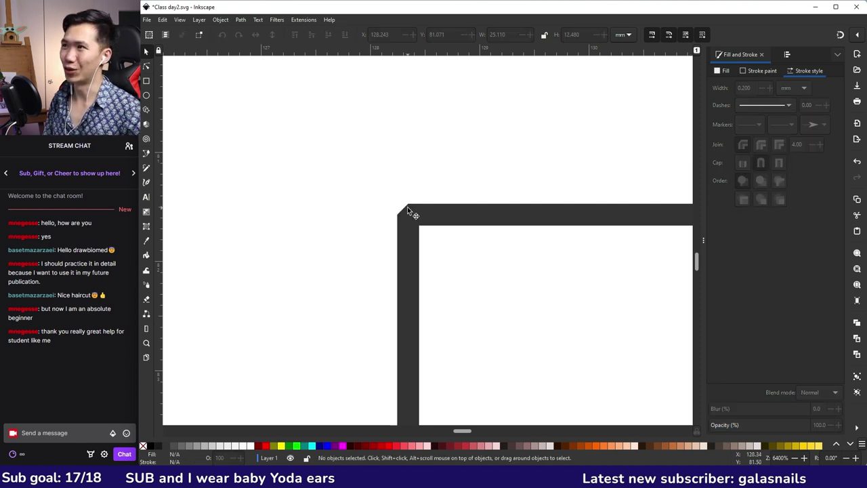
Set the stroke join of the right-angled arrow's corner to a round join
left_click(440, 214)
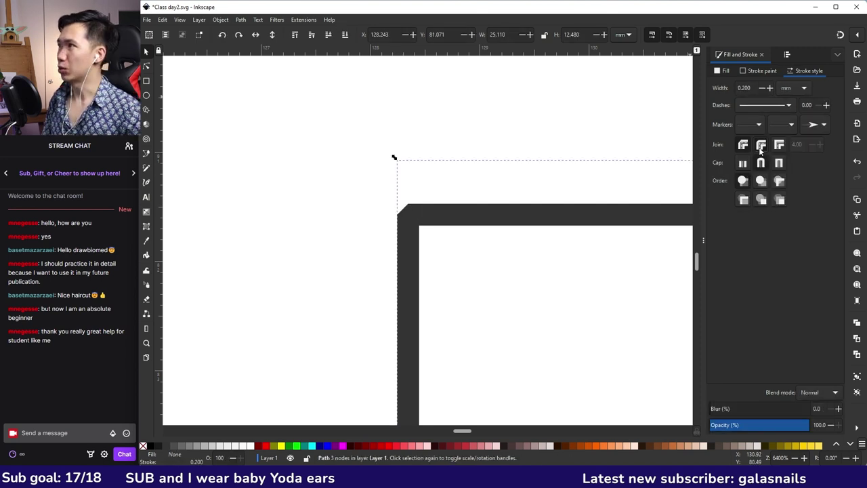
left_click(761, 145)
key("Escape")
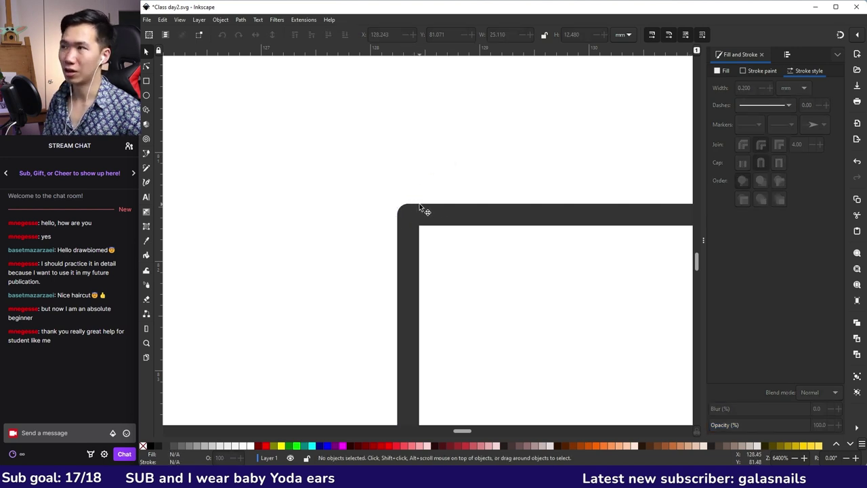
scroll(425, 188, "down", 3)
left_click(454, 153)
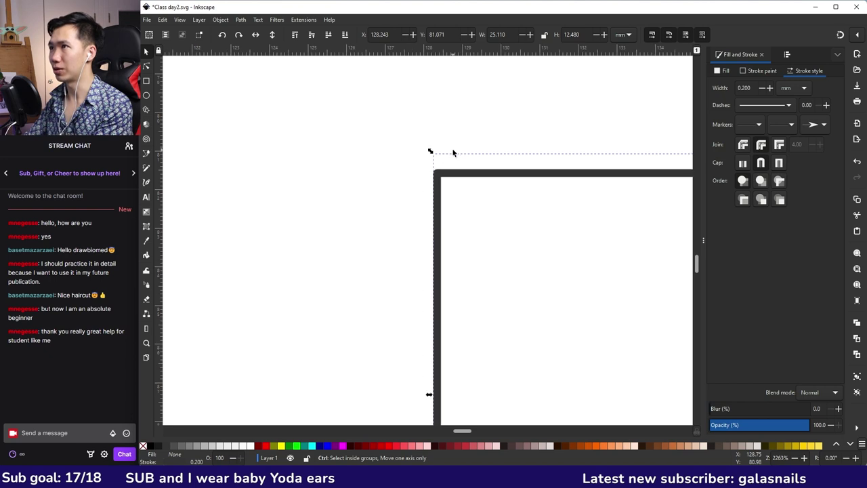
scroll(453, 152, "down", 5)
key("Escape")
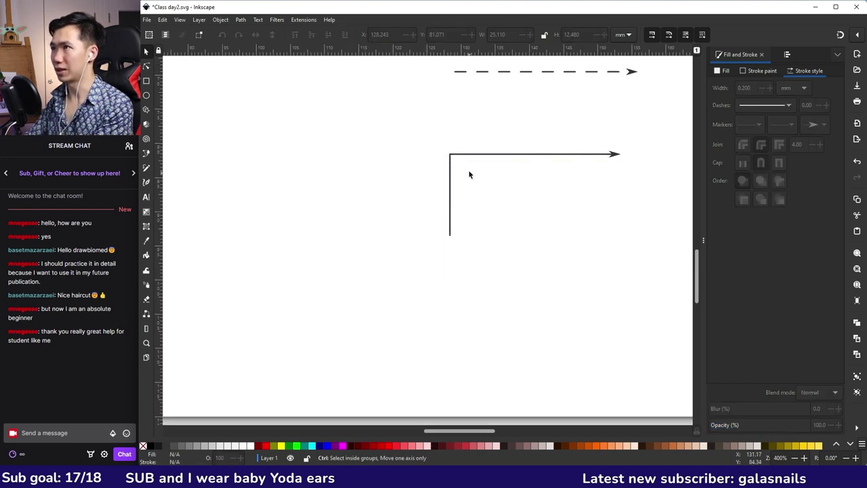
Set the stroke join of the right-angled arrow's corner to a miter join
left_click(466, 154)
scroll(466, 153, "up", 5)
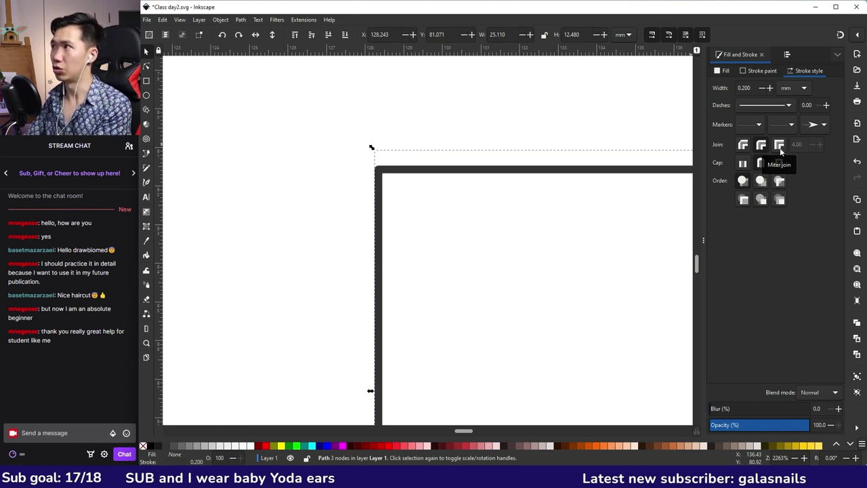
scroll(414, 214, "down", 5)
key("Escape")
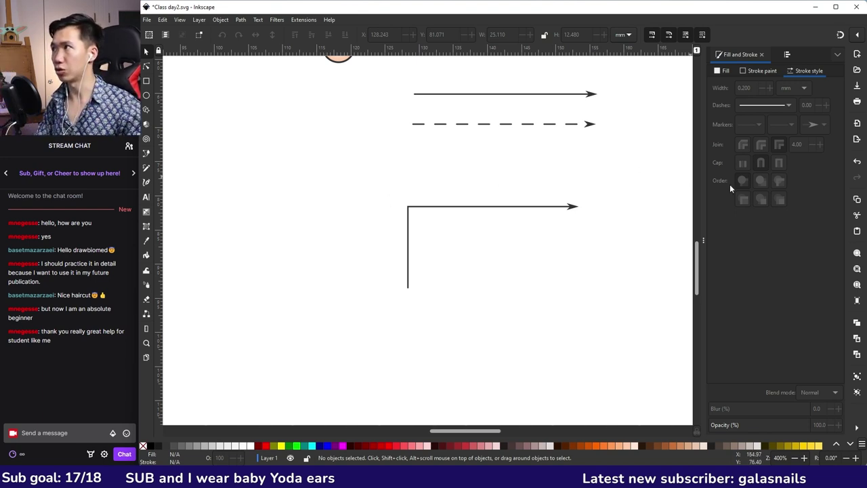
Set the stroke cap at the right-angled arrow's tail end to a butt cap
left_click(574, 206)
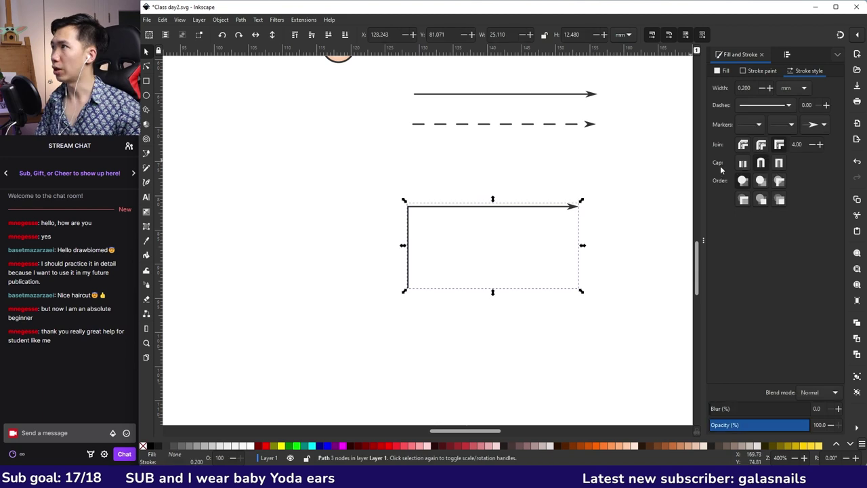
scroll(407, 298, "up", 5)
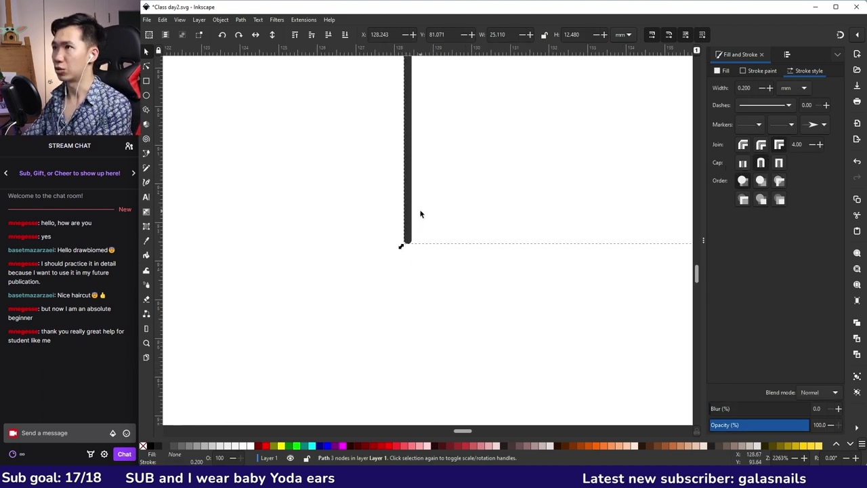
scroll(414, 247, "up", 2)
left_click(397, 243)
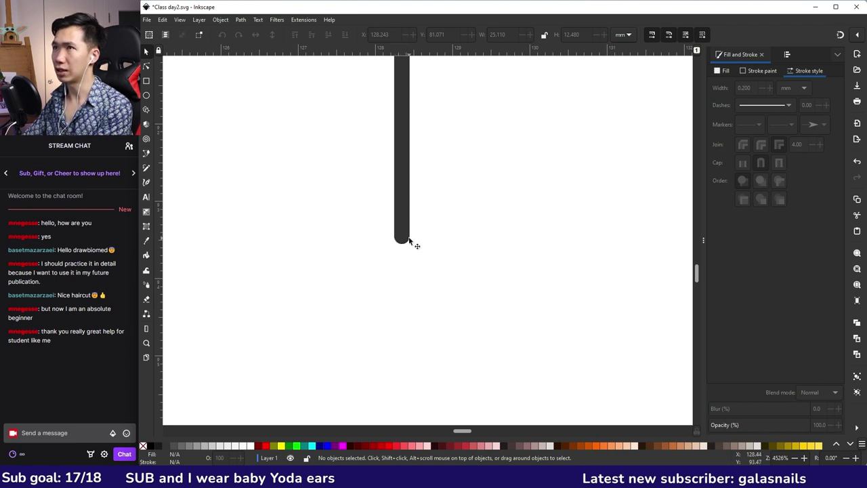
left_click(402, 202)
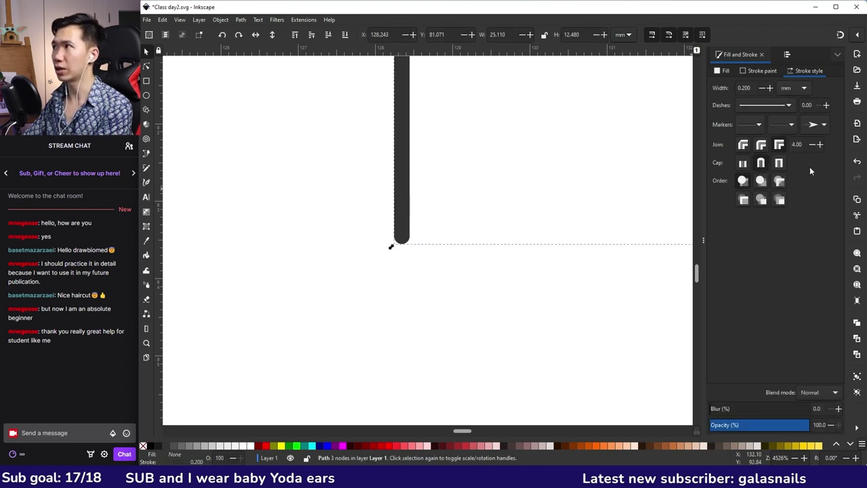
left_click(743, 163)
left_click(391, 234)
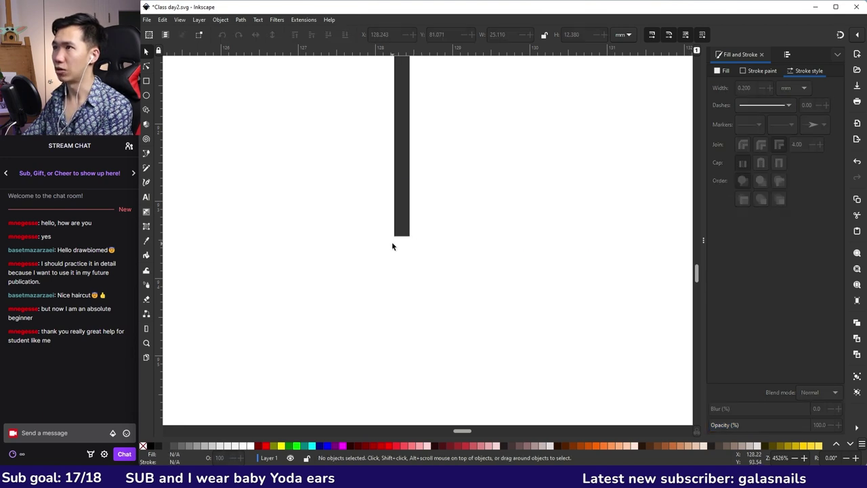
Set the right-angled arrow's stroke cap to a square cap
left_click(395, 234)
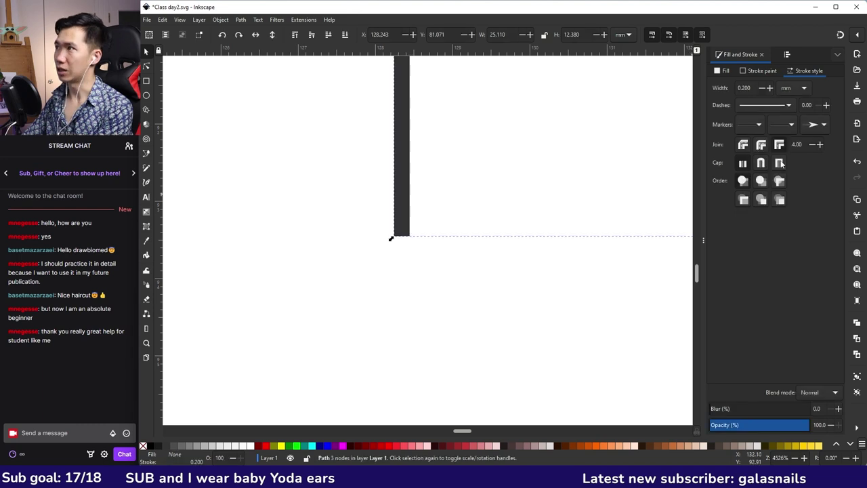
left_click(778, 163)
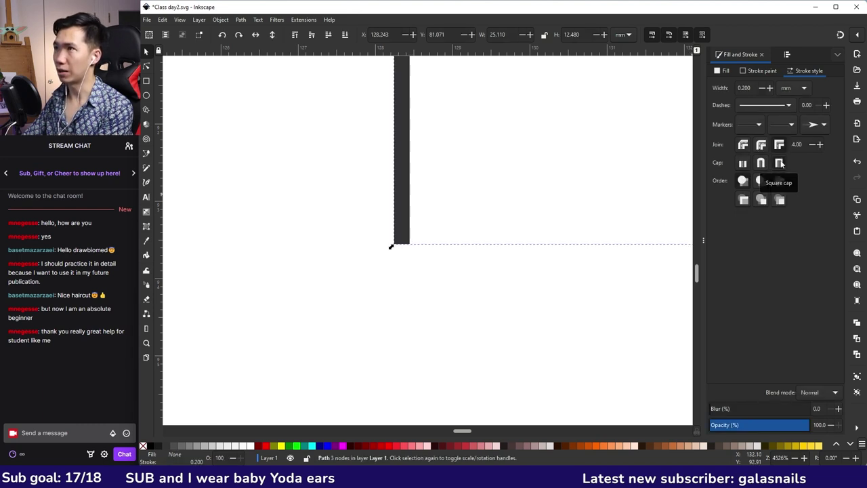
left_click(403, 248)
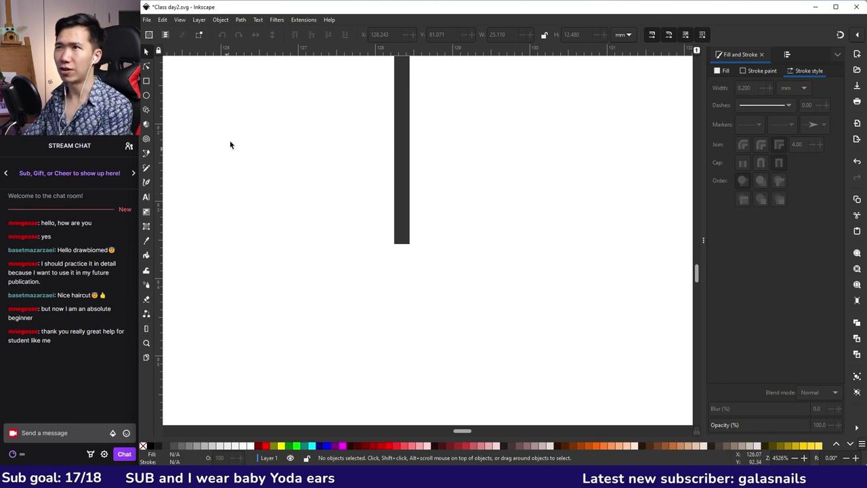
Show the right-angled arrow's nodes and set its stroke back to a butt cap
left_click(401, 176)
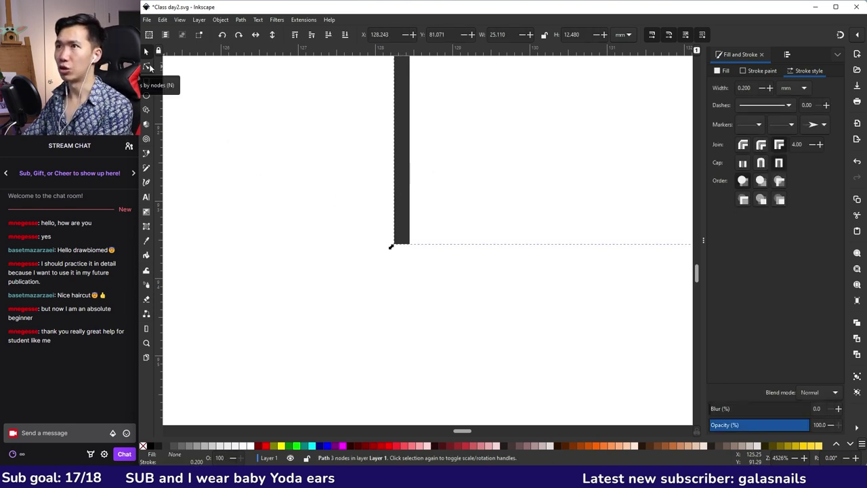
left_click(147, 66)
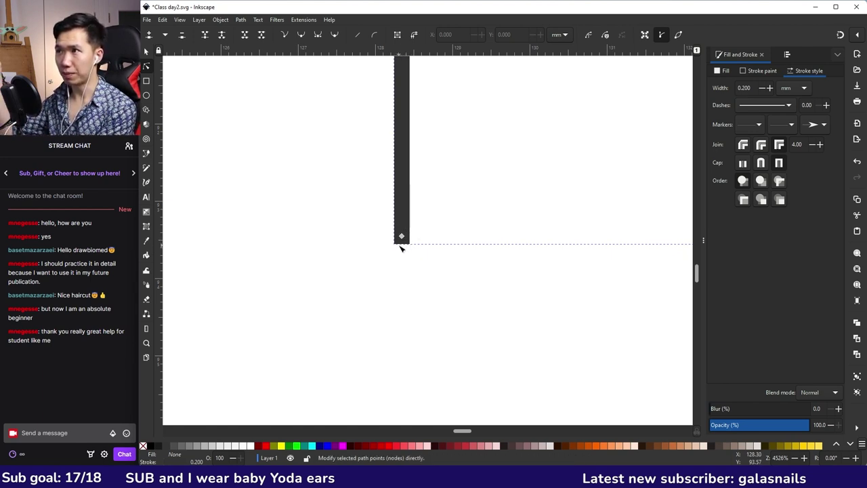
left_click(743, 166)
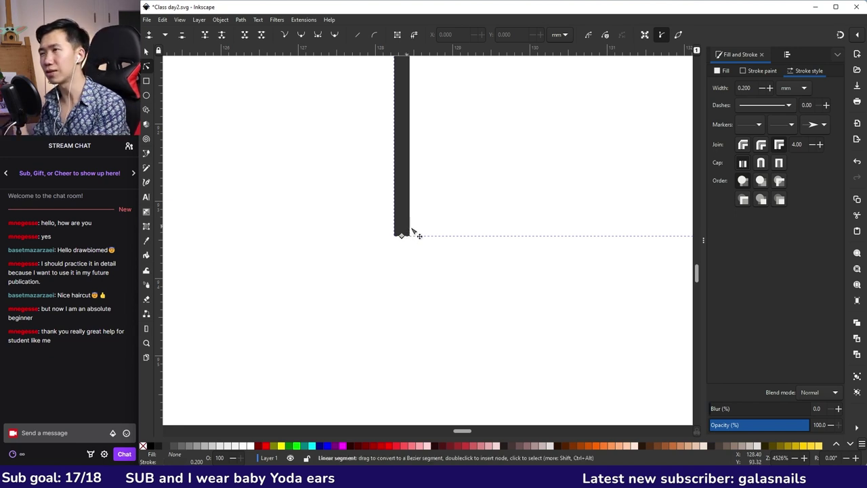
scroll(422, 264, "down", 6)
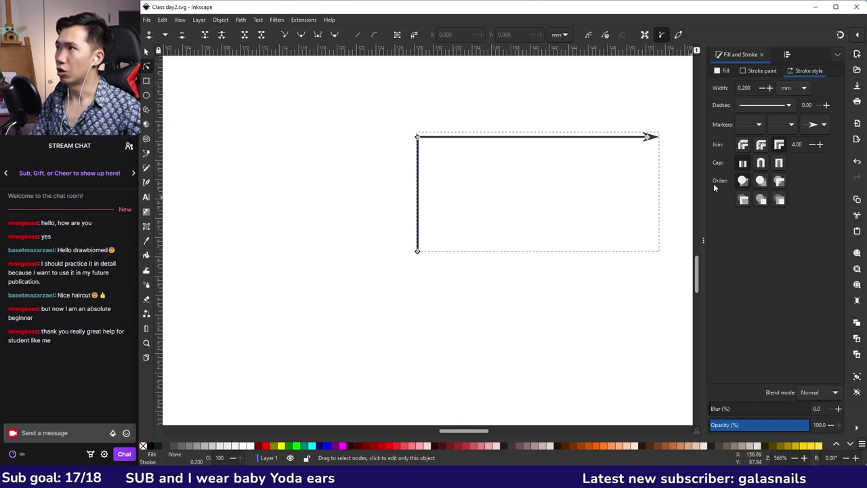
key("Escape")
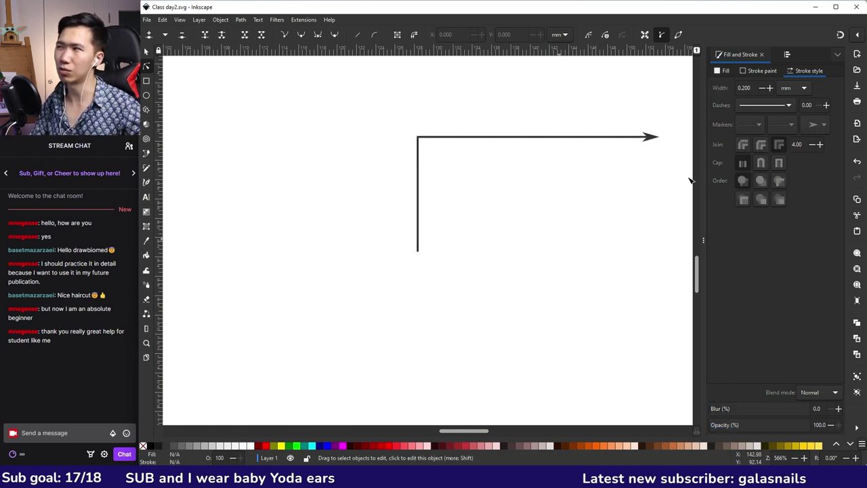
left_click(616, 137)
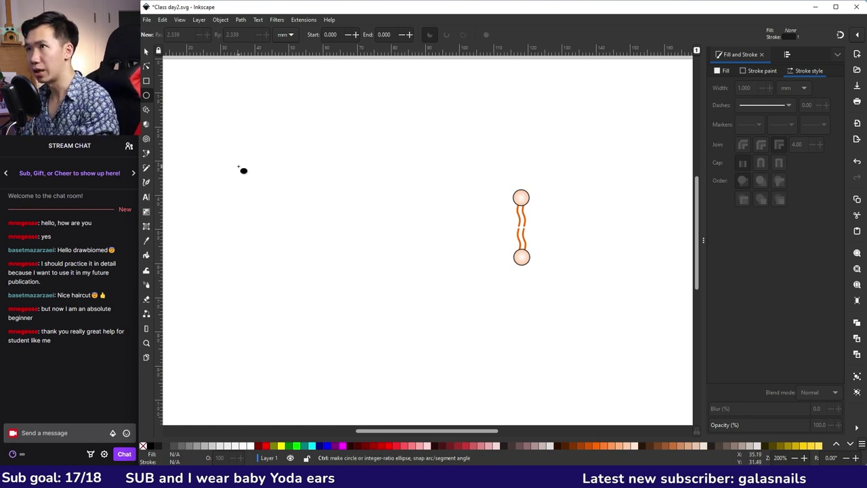
Draw an unfilled circle about 4 mm across in the empty area to the left of the phospholipid pair
left_click_drag(238, 167, 252, 179)
scroll(252, 180, "up", 3)
key("s")
key("Escape")
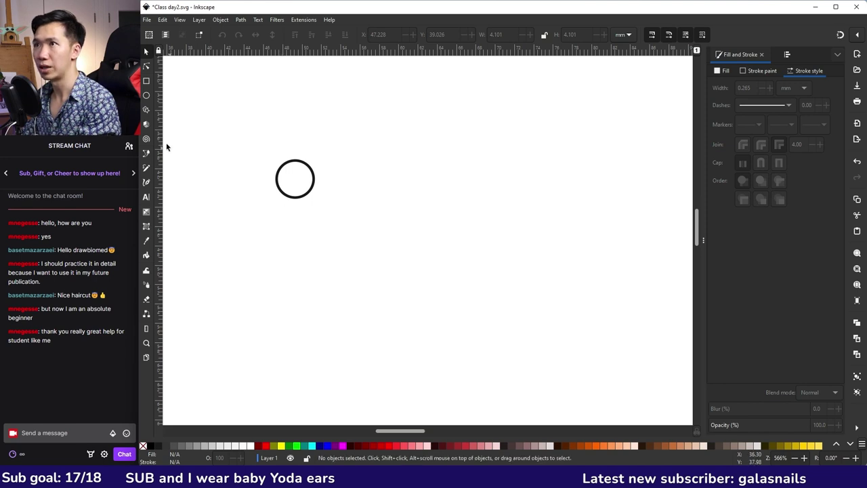
Apply a radial gradient fill to the new circle, running from its centre to its lower edge
left_click(146, 213)
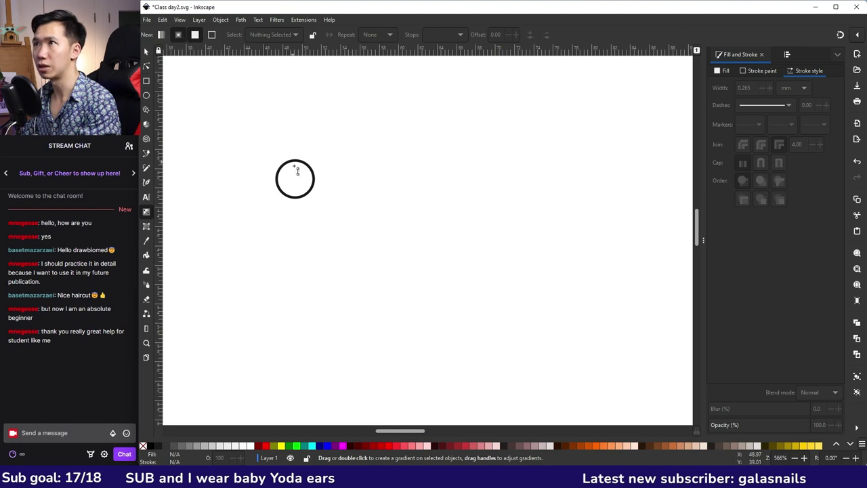
left_click(296, 181)
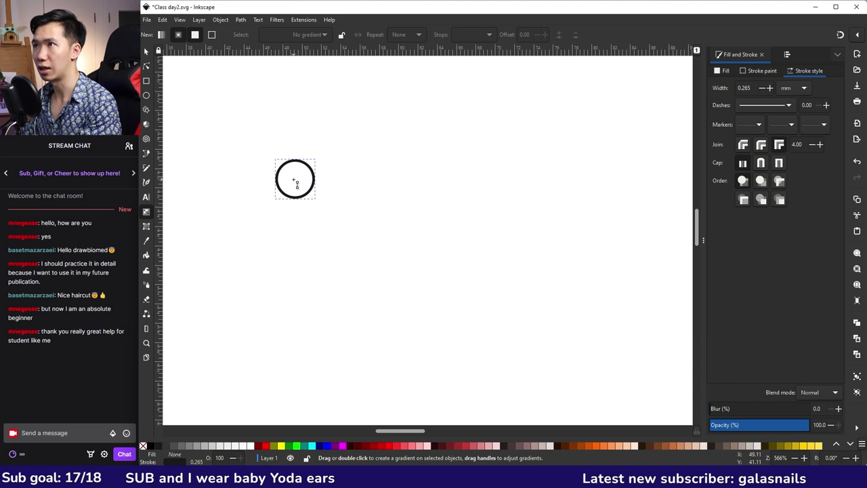
left_click_drag(294, 179, 296, 196)
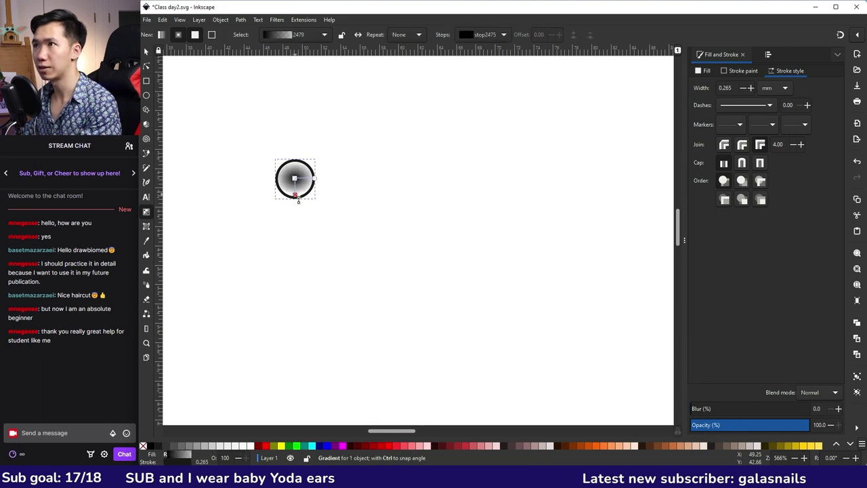
Colour the circle's gradient white at the centre and light peach (#FFCCAA) at the outer edge
left_click(313, 179)
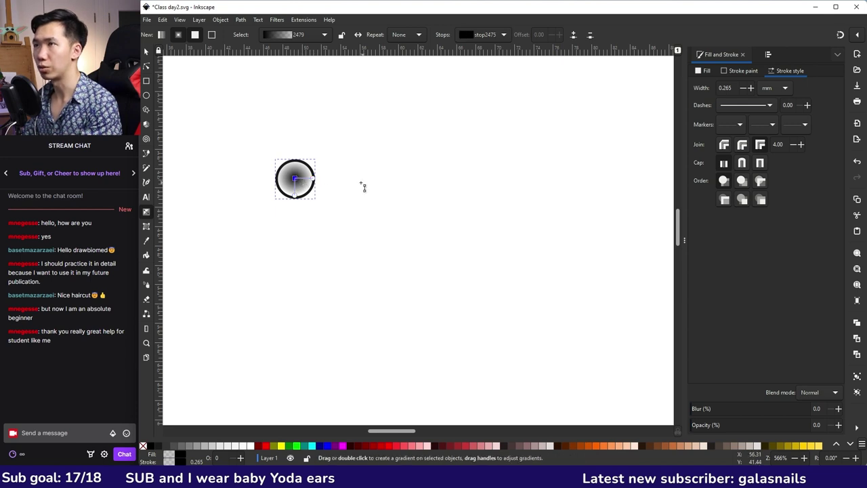
left_click(623, 449)
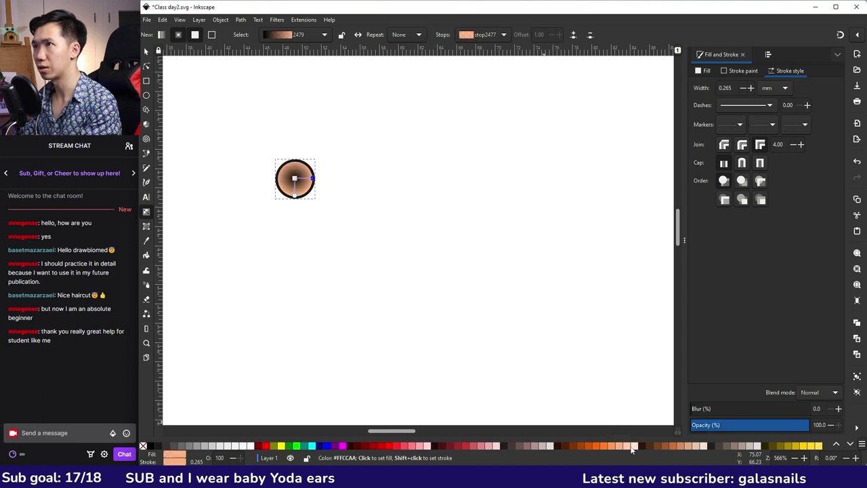
left_click(629, 449)
left_click(251, 446)
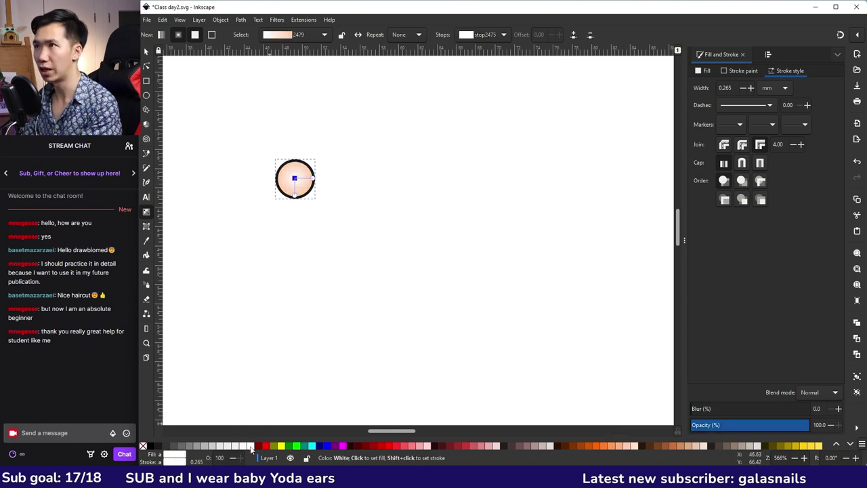
left_click(412, 289)
key("s")
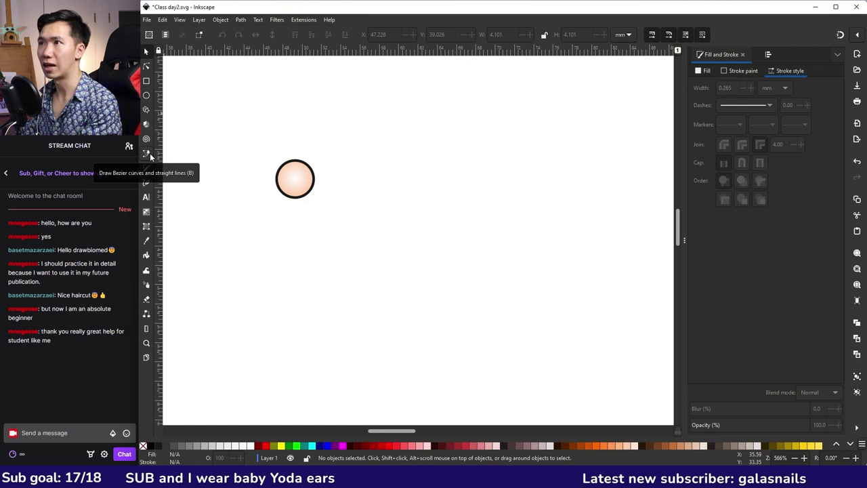
Draw an open wavy Bezier path about 5 mm long hanging down from the circle's lower left edge
left_click(150, 156)
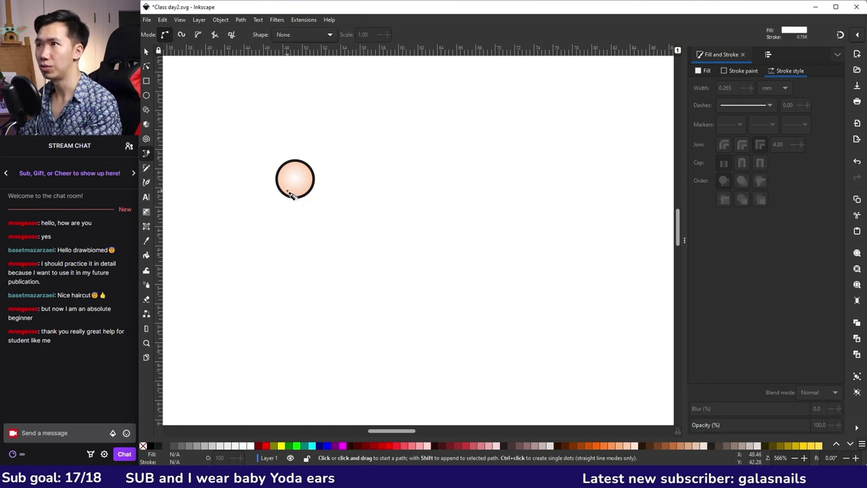
left_click(287, 192)
left_click_drag(282, 209, 285, 245)
key("Return")
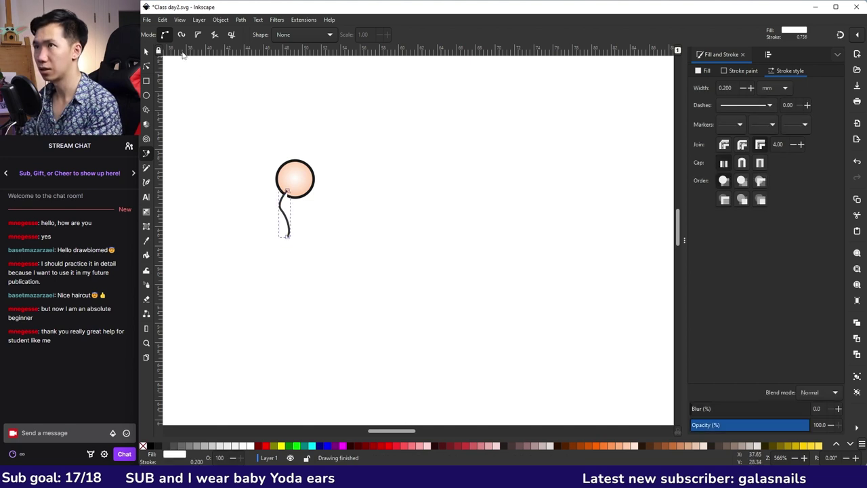
Reshape the wavy tail by moving its middle node slightly down and right and its bottom node slightly left
left_click(147, 66)
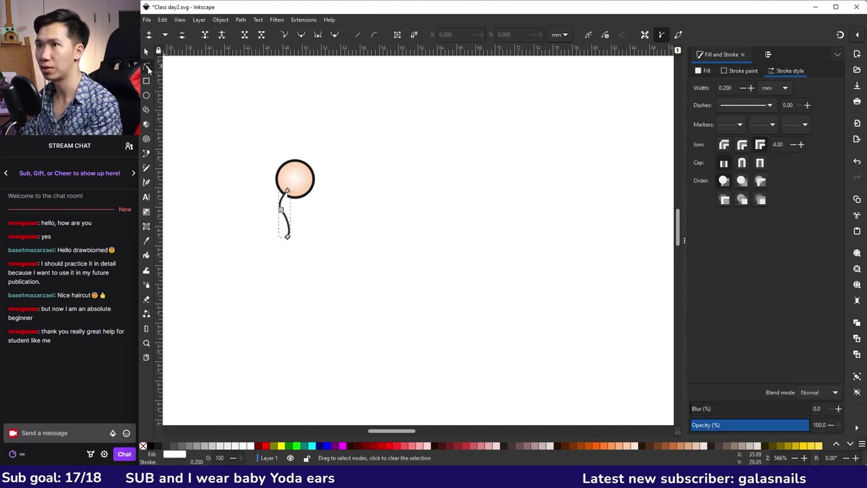
left_click_drag(284, 210, 287, 215)
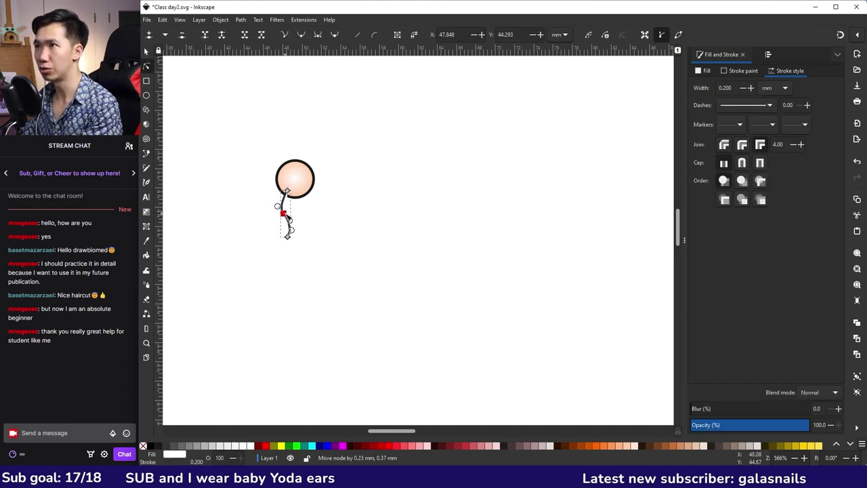
left_click(285, 235)
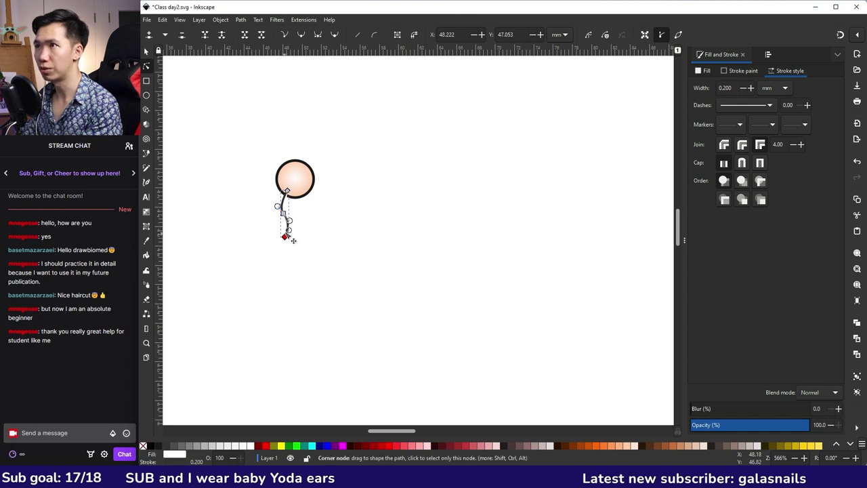
Remove the wavy tail's fill and set its stroke width to 0.5 mm
key("s")
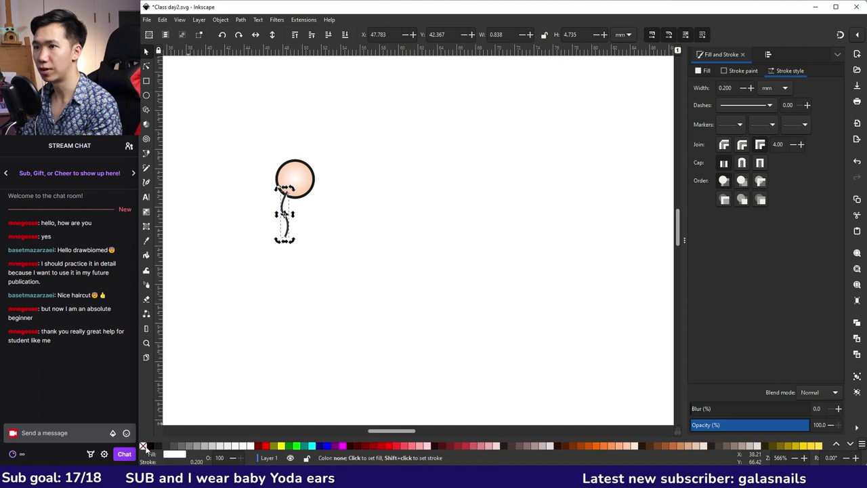
left_click(143, 446)
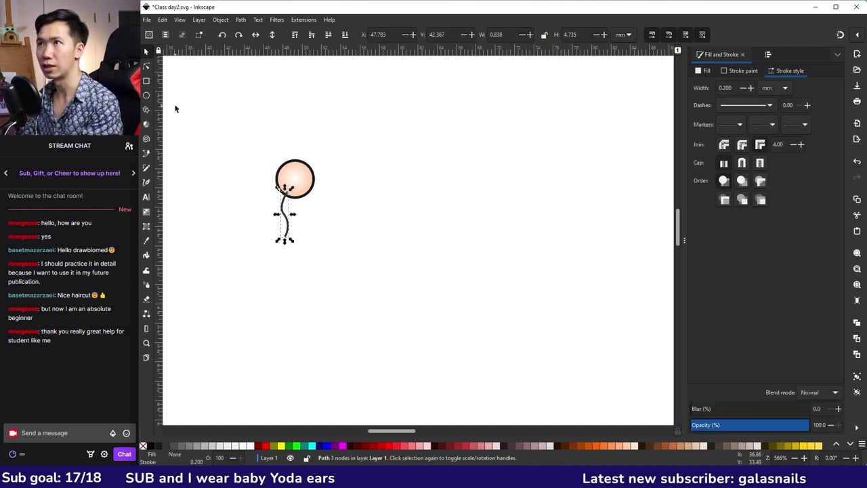
right_click(203, 461)
left_click(222, 432)
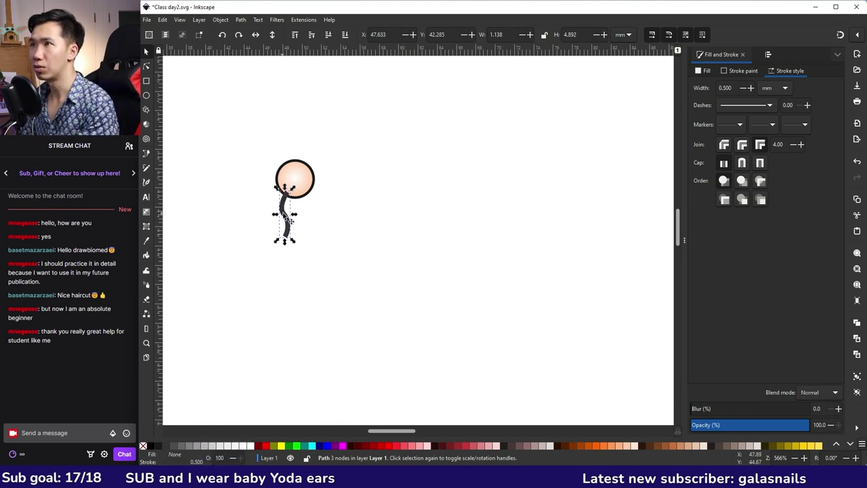
Move the wavy tail about 0.33 mm right and 0.19 mm down, and give it an orange stroke
left_click_drag(288, 219, 295, 224)
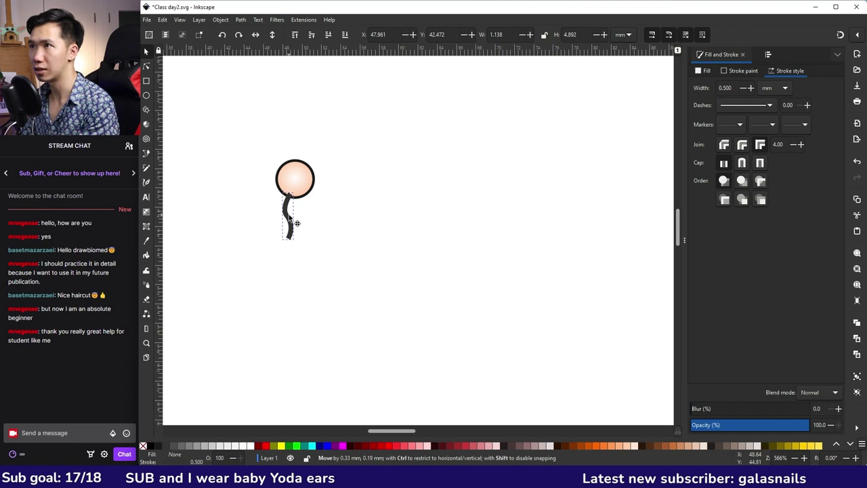
left_click(605, 444, "shift")
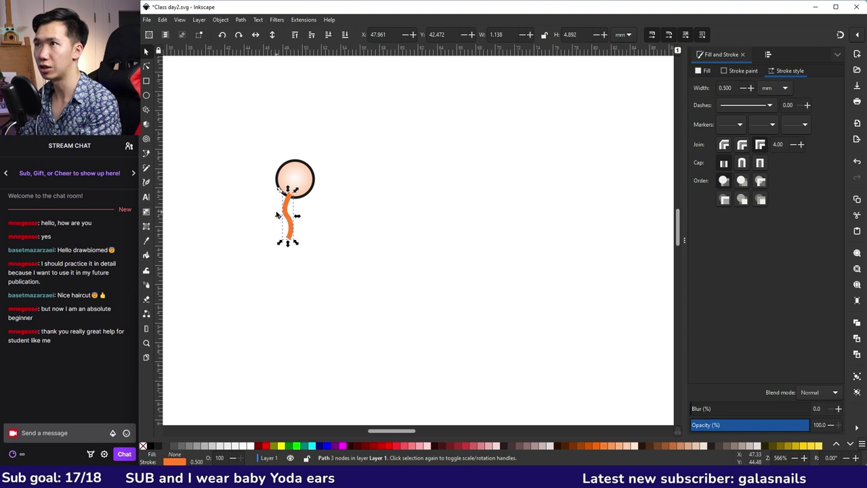
scroll(285, 204, "up", 4)
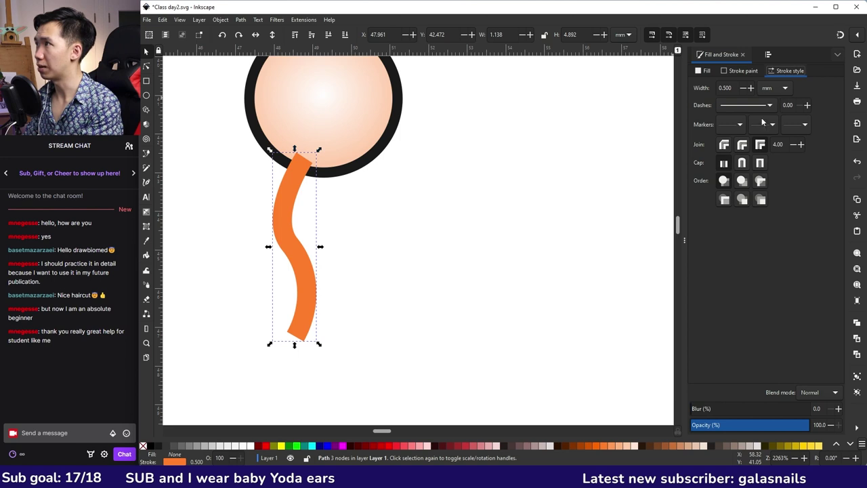
Give the orange tail round stroke caps and place a duplicate of it about 1.15 mm to its right
left_click(741, 162)
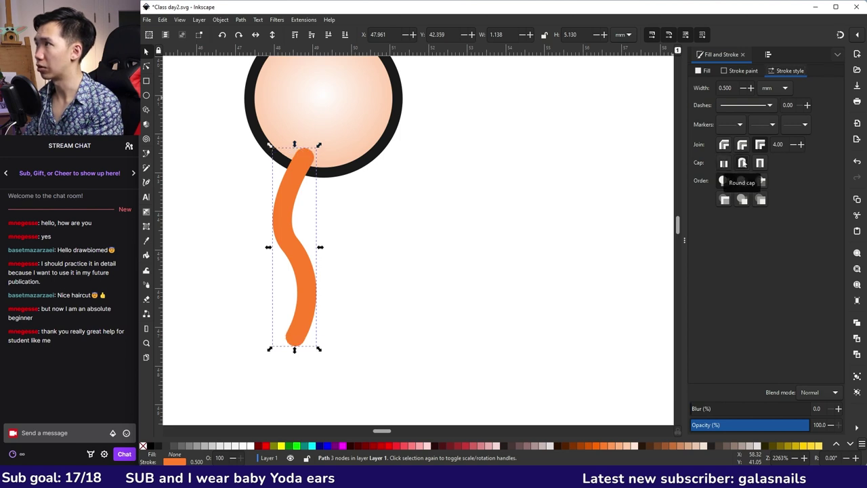
key("ctrl+d")
mouse_move(304, 245)
left_mouse_down()
mouse_move(320, 263)
mouse_move(338, 236)
left_mouse_up()
key("Escape")
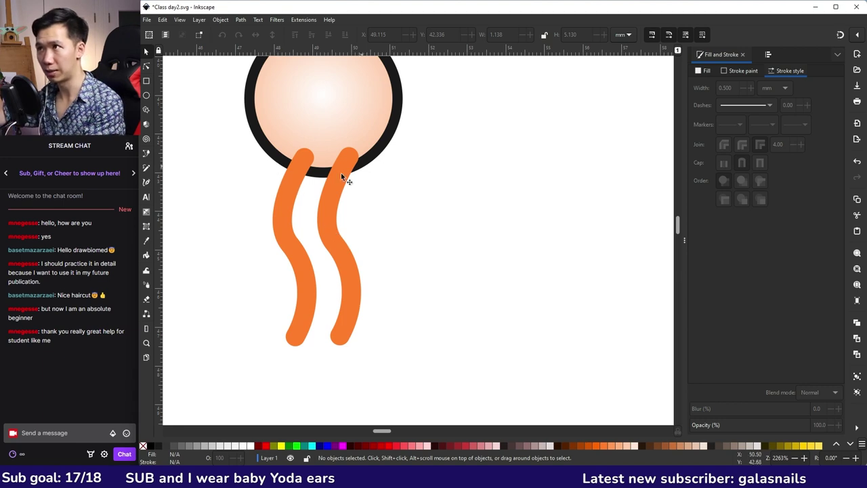
left_click_drag(337, 202, 337, 203)
Align the top edges of the two orange tails using Align and Distribute
mouse_move(260, 364)
left_mouse_down()
mouse_move(423, 135)
mouse_move(400, 140)
left_mouse_up()
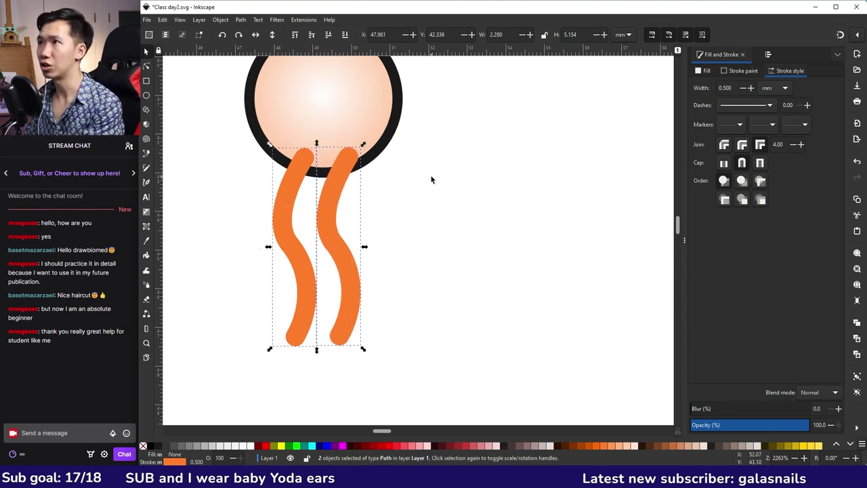
left_click(432, 189)
left_click_drag(253, 370, 398, 139)
left_click(398, 147)
left_click_drag(255, 371, 399, 140)
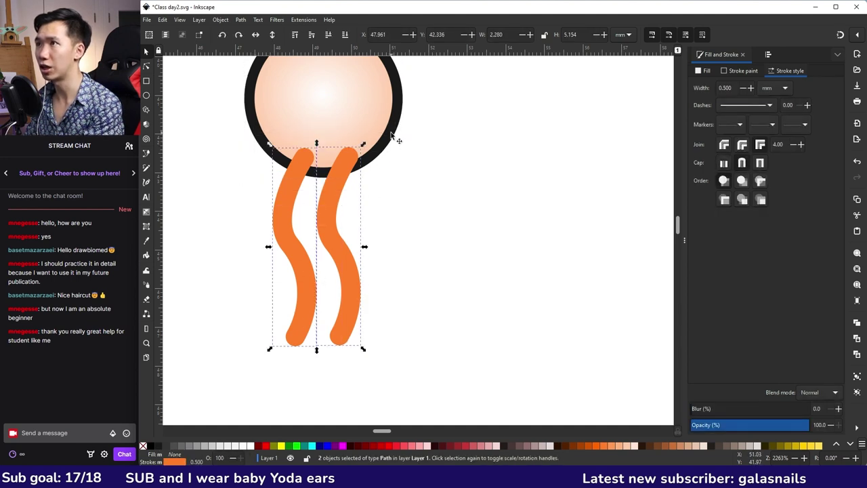
left_click(219, 19)
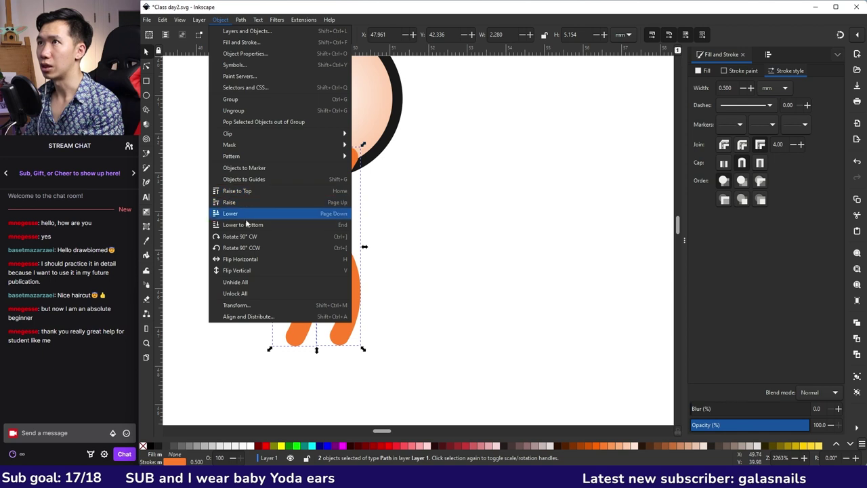
left_click(248, 316)
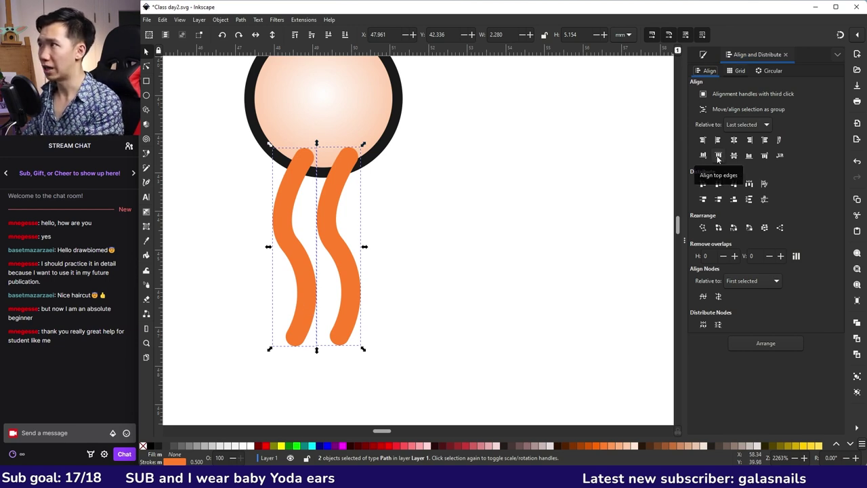
left_click(718, 155)
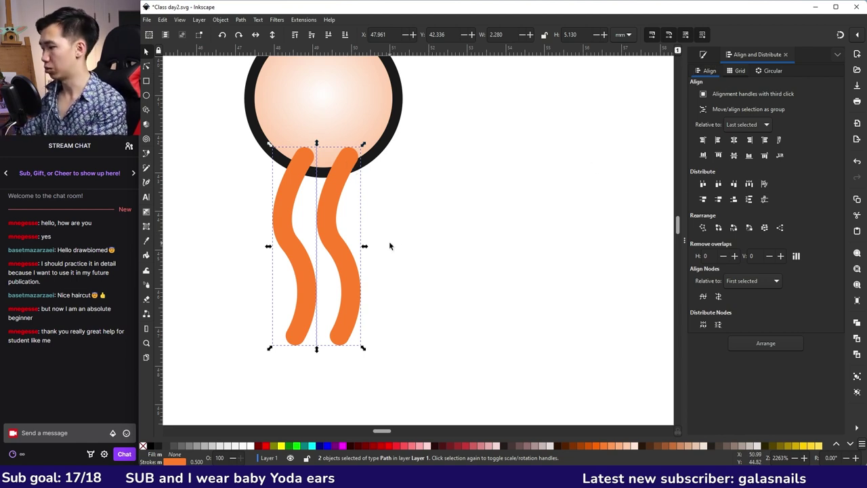
Duplicate the tail pair into three pairs right of the circle and align the top edges of all six tails
key("ctrl+d")
mouse_move(389, 248)
left_mouse_down()
mouse_move(522, 226)
mouse_move(532, 259)
left_mouse_up()
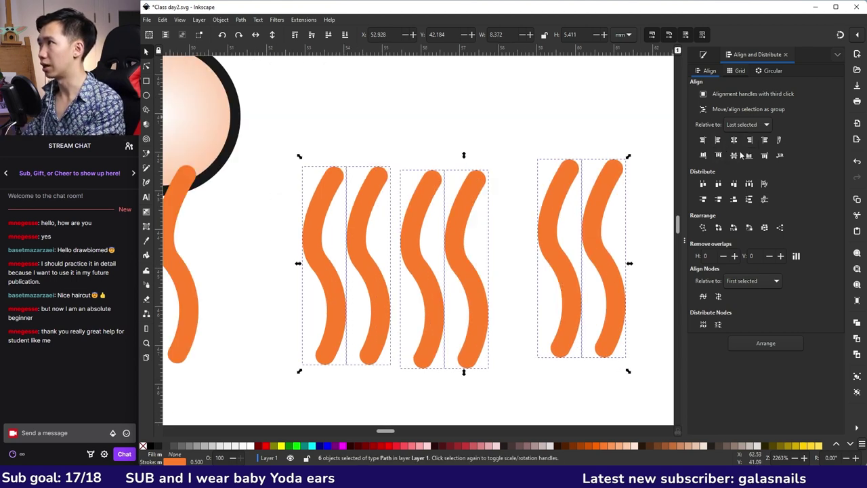
left_click(718, 156)
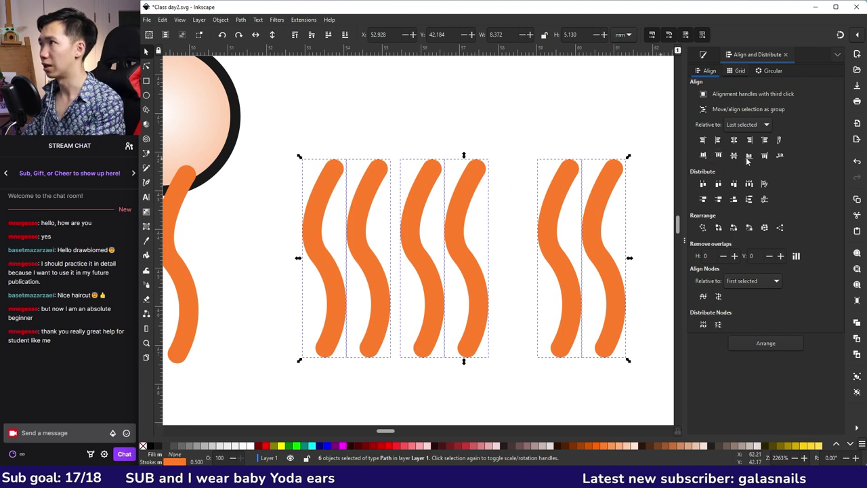
left_click(550, 123)
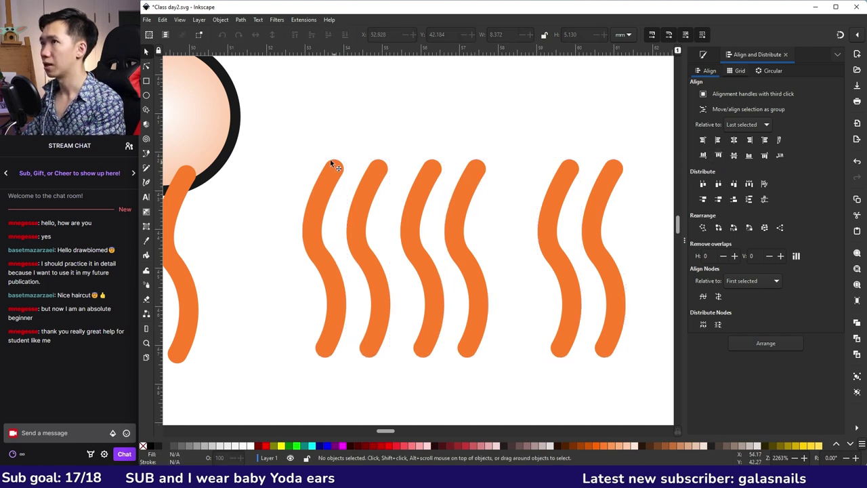
Distribute the six copied tails evenly in the horizontal direction by their centers
left_click_drag(398, 201, 650, 371)
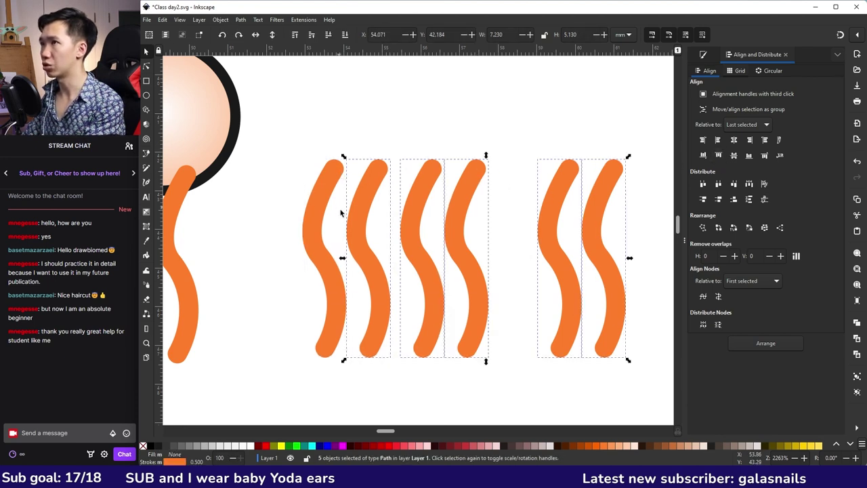
mouse_move(310, 133)
left_mouse_down()
mouse_move(302, 134)
mouse_move(677, 369)
left_mouse_up()
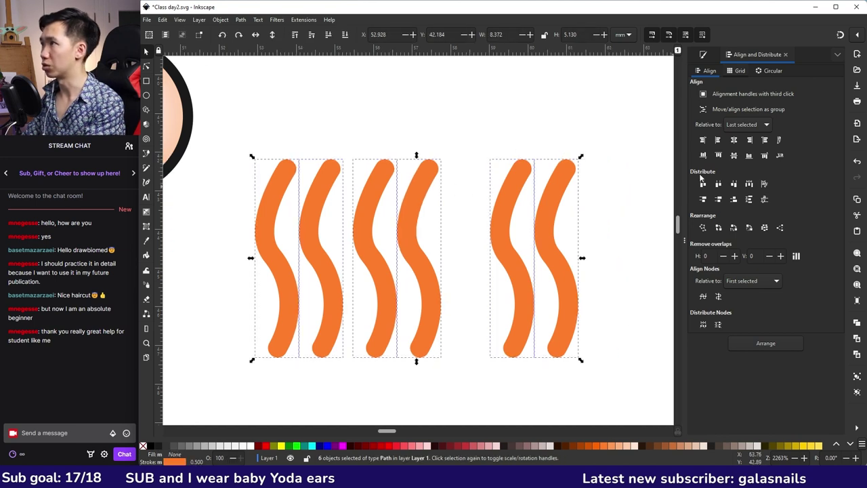
left_click(766, 200)
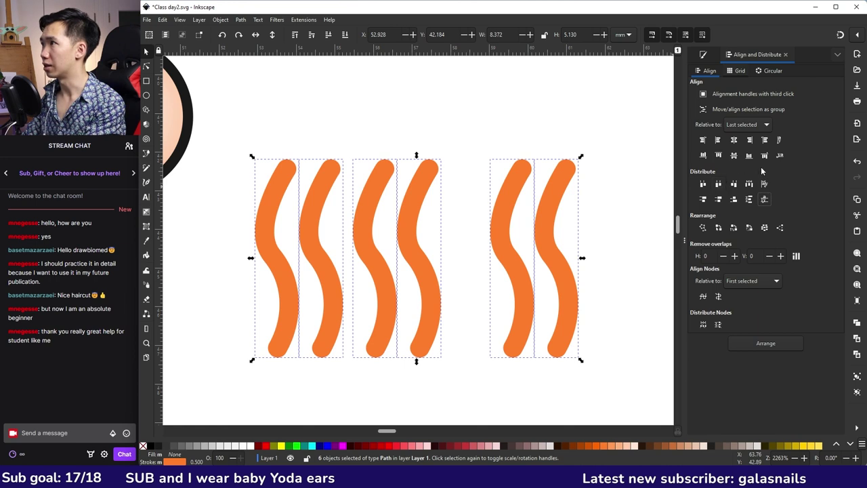
left_click(719, 185)
left_click(301, 145)
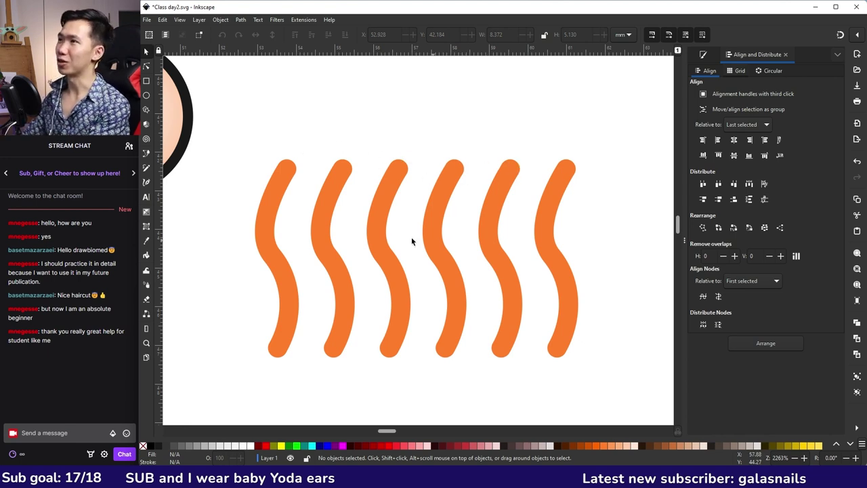
Delete the six evenly spaced tail copies beside the circle
left_click_drag(254, 390, 396, 375)
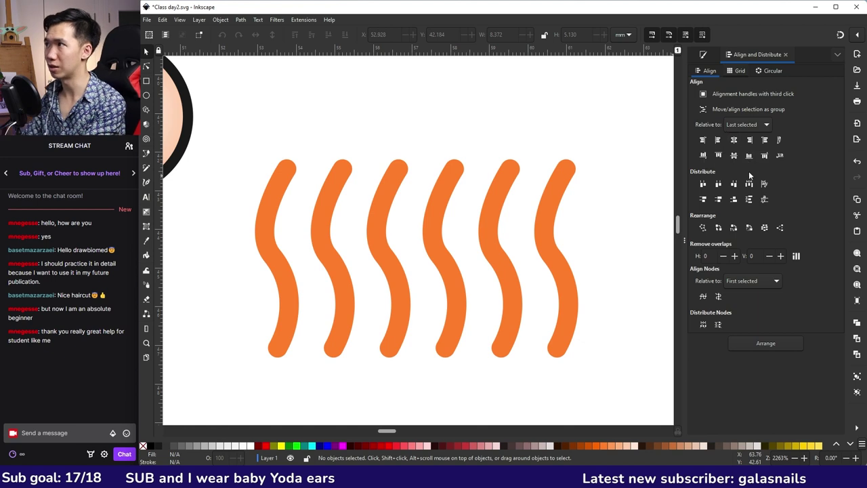
key("ctrl+a")
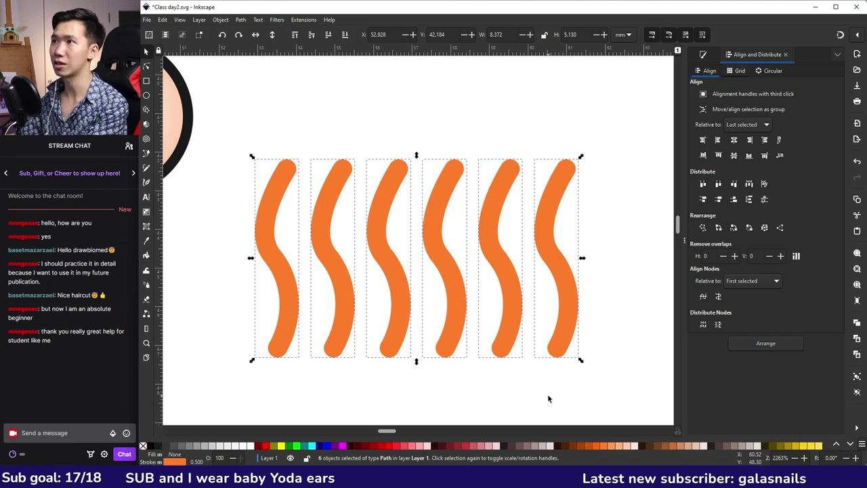
scroll(548, 398, "left", 5)
key("Delete")
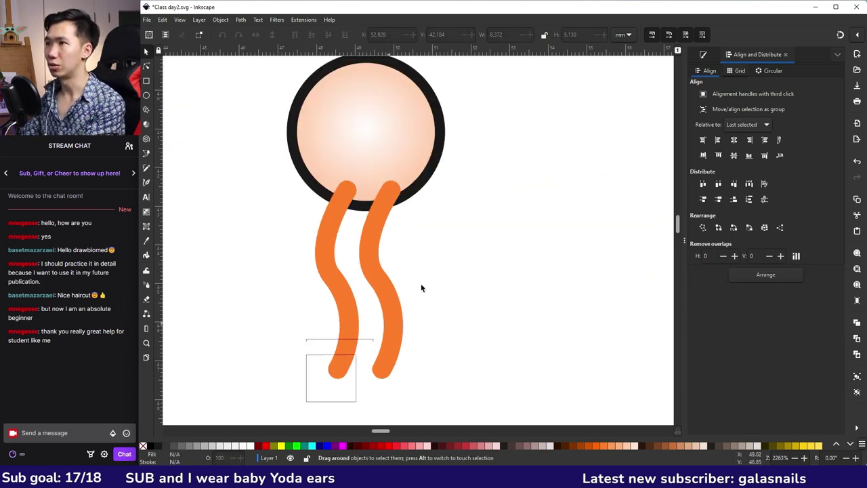
Group the two tails under the circle and lower the group to the bottom of the stacking order
left_click_drag(420, 288, 429, 184)
scroll(372, 234, "up", 1)
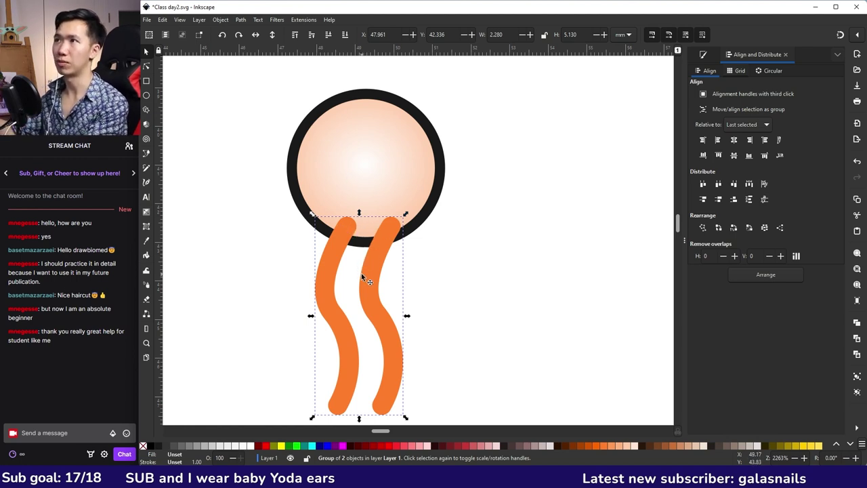
key("Escape")
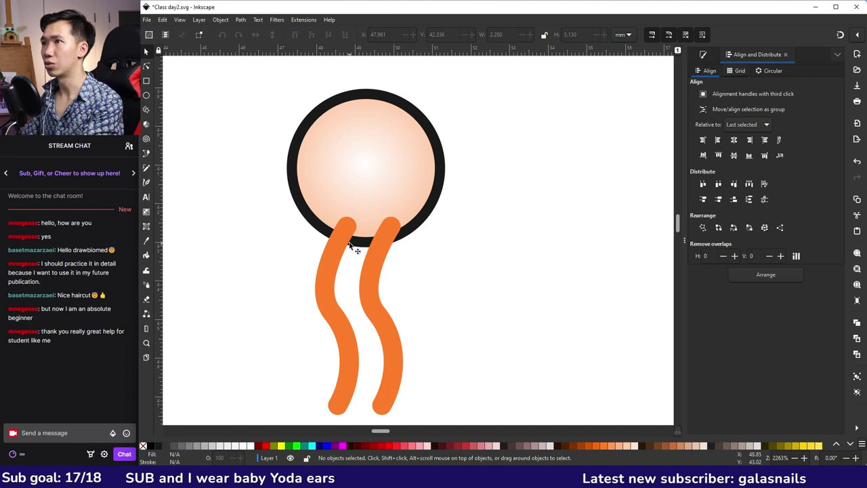
left_click(350, 246)
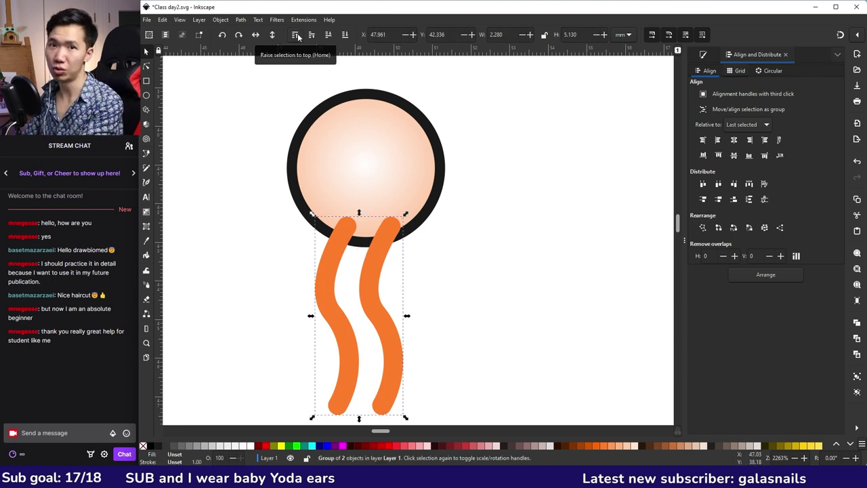
left_click(345, 36)
left_click(496, 188)
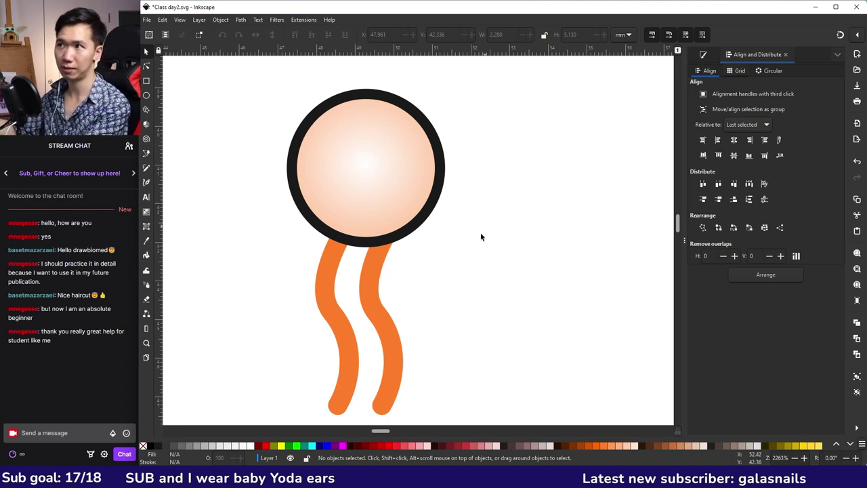
Select the circle and the tail group and center them horizontally on each other
scroll(478, 244, "down", 2)
left_click_drag(478, 250, 294, 279)
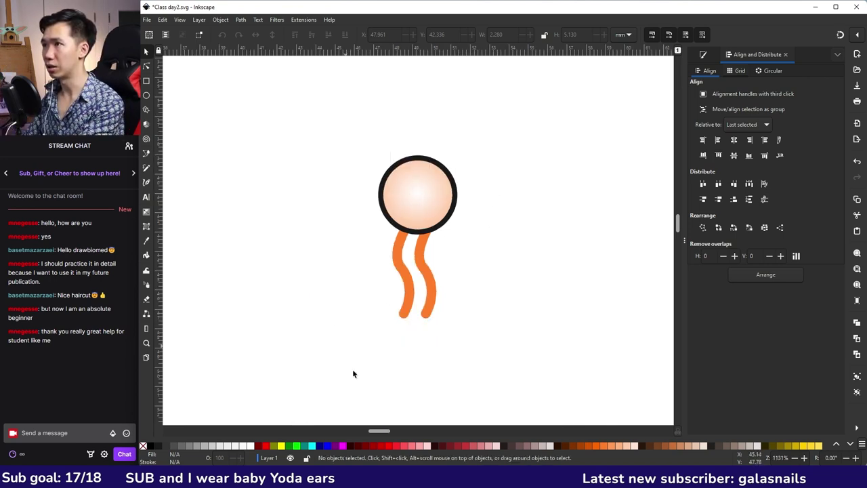
left_click_drag(347, 353, 454, 180)
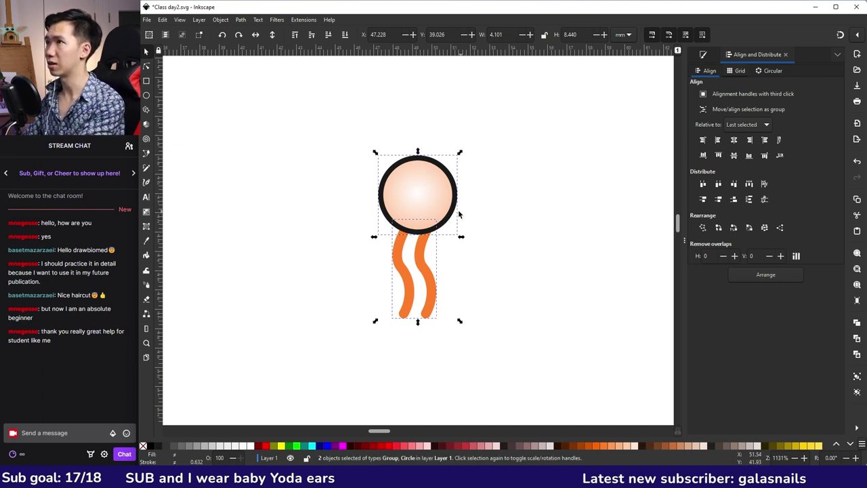
left_click_drag(538, 333, 357, 104)
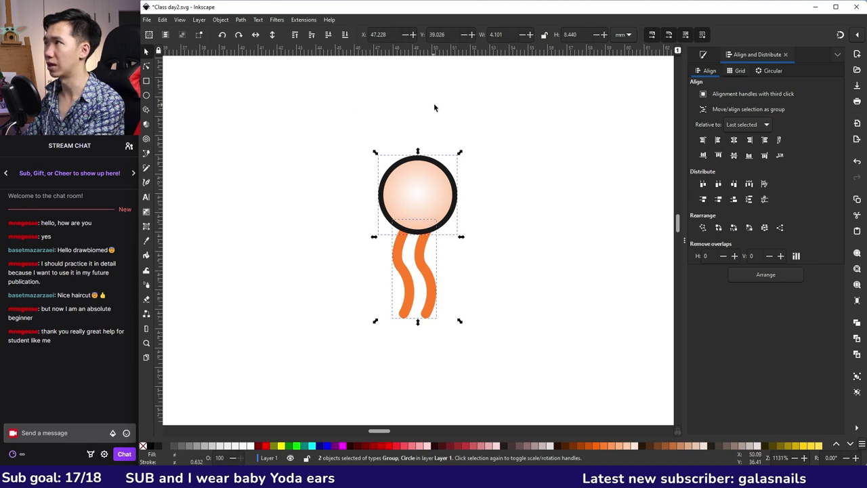
left_click(735, 142)
key("Escape")
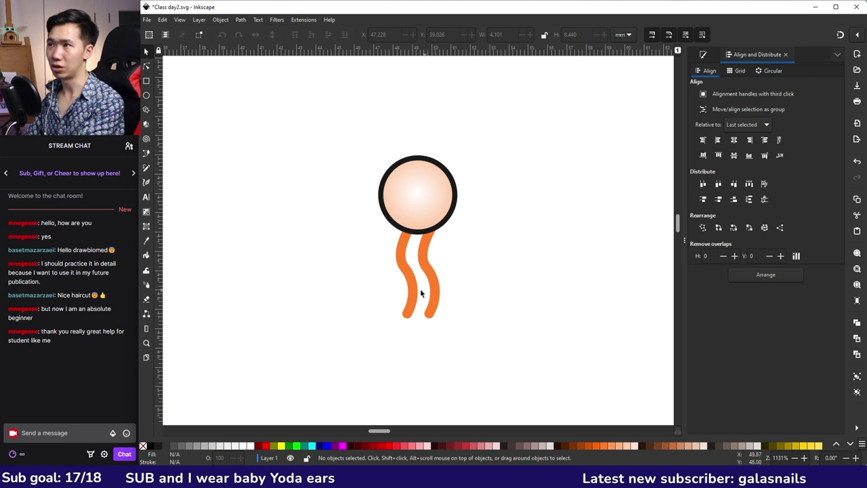
Group the circle with its tails and paste a copy of the phospholipid about 6.8 mm to its right
left_click(428, 164)
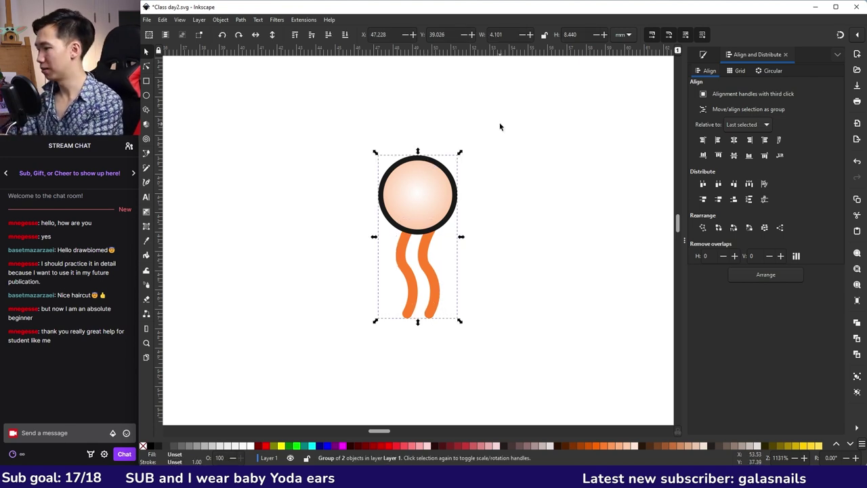
key("ctrl")
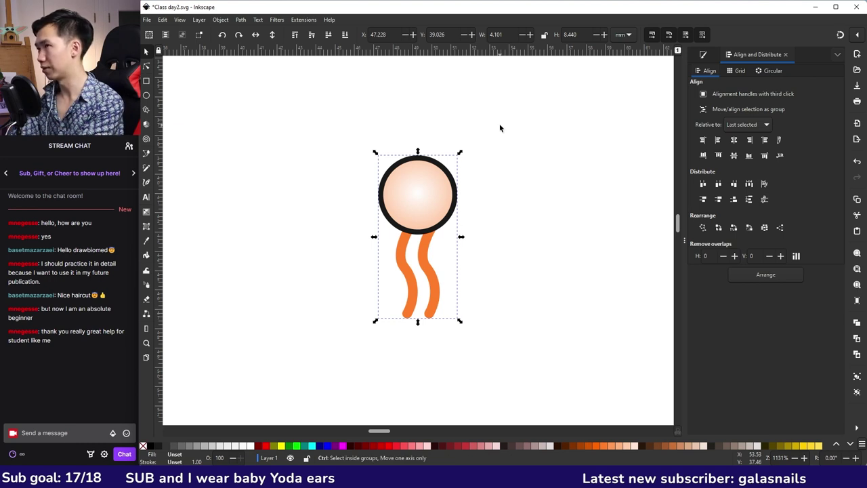
key("ctrl+v")
left_click_drag(513, 88, 564, 200)
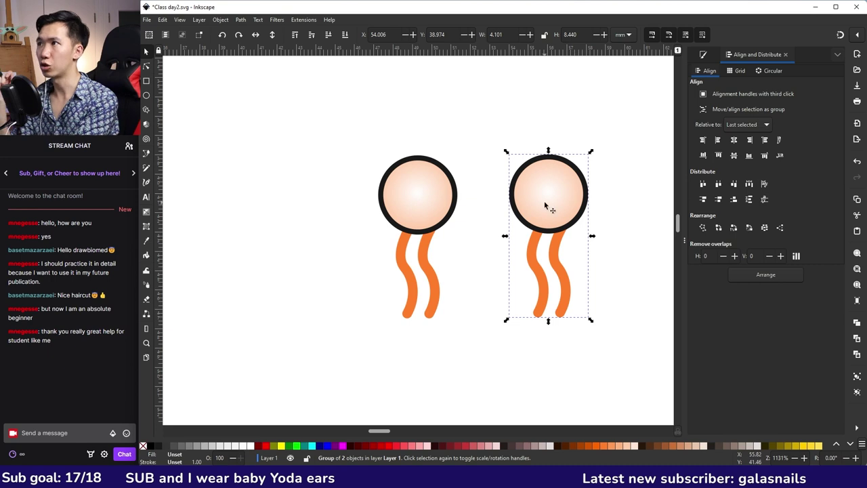
Rotate the copied phospholipid 180° and place it directly below the original so their tails face each other
left_click_drag(547, 203, 489, 194)
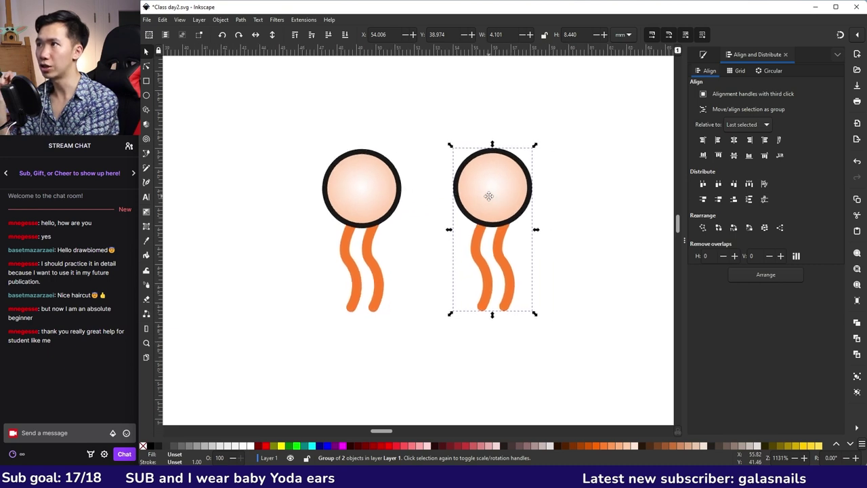
left_click(241, 35)
left_click(241, 36)
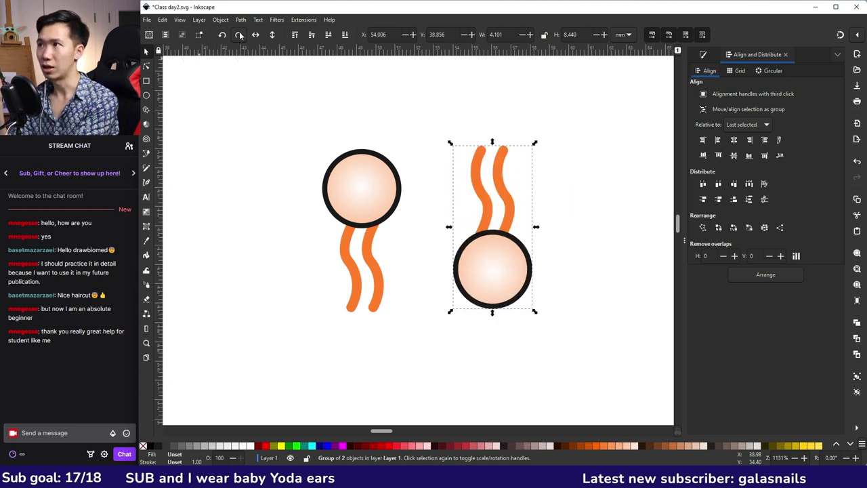
left_click_drag(483, 273, 347, 425)
left_click(457, 346)
scroll(457, 346, "down", 3)
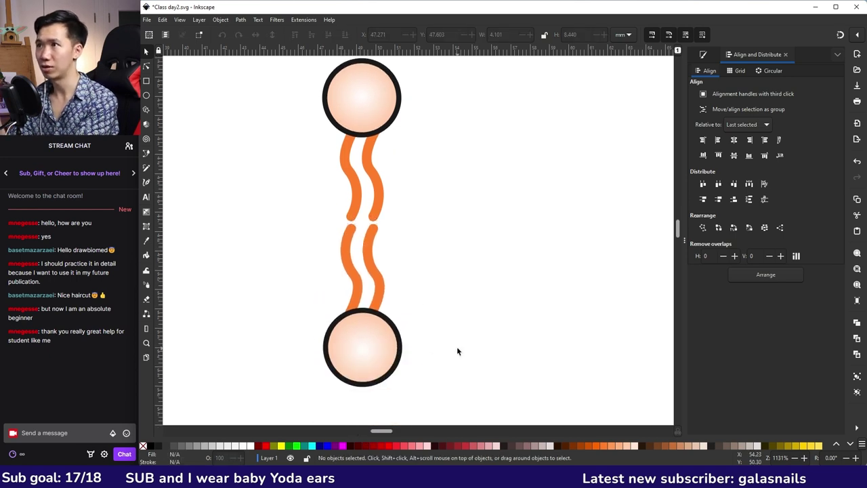
Paste two more upright phospholipids and place them side by side to the right of the facing pair
scroll(457, 351, "up", 3)
key("ctrl+v")
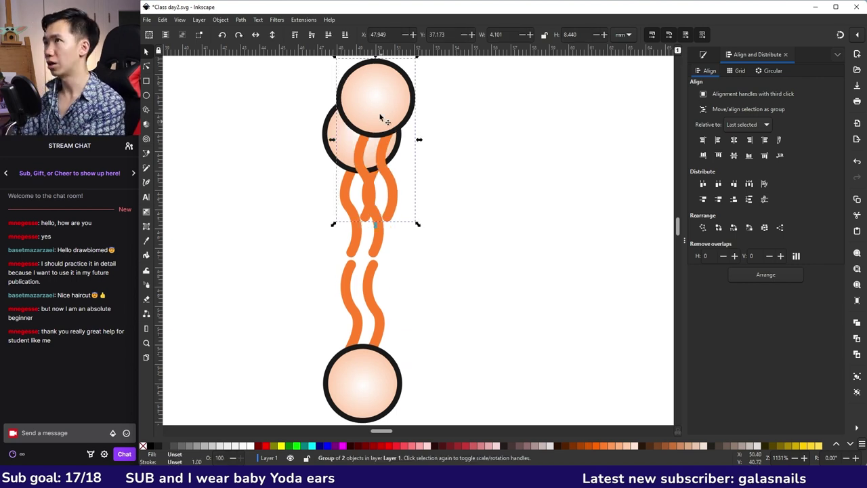
left_click_drag(392, 114, 637, 154)
left_click_drag(384, 434, 393, 434)
Rotate the rightmost phospholipid 180° and place it directly below the neighbouring upright copy so their tails face each other
left_click(226, 21)
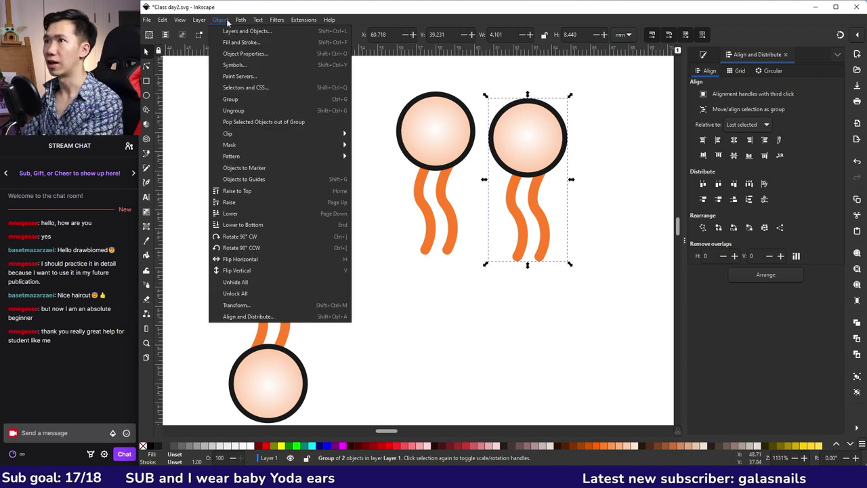
left_click(236, 305)
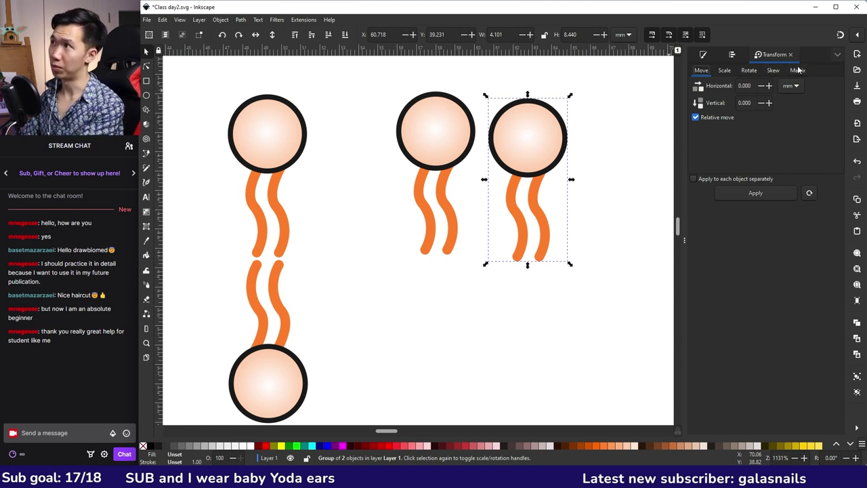
left_click(748, 70)
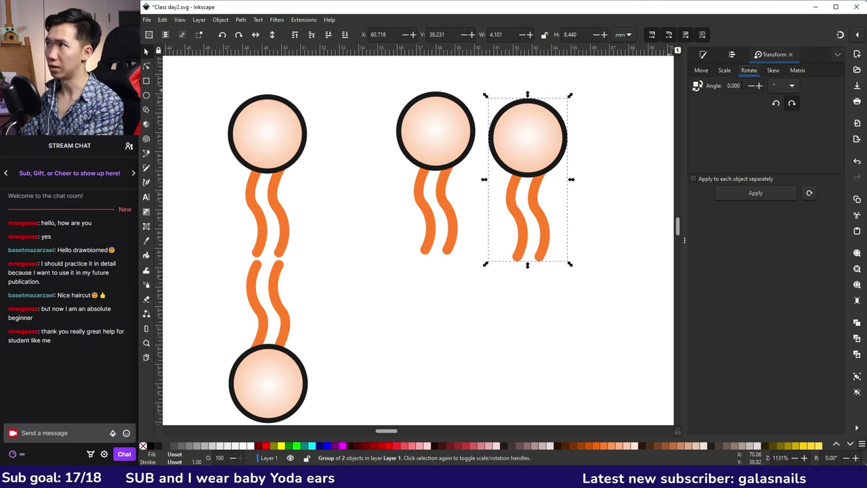
double_click(730, 85)
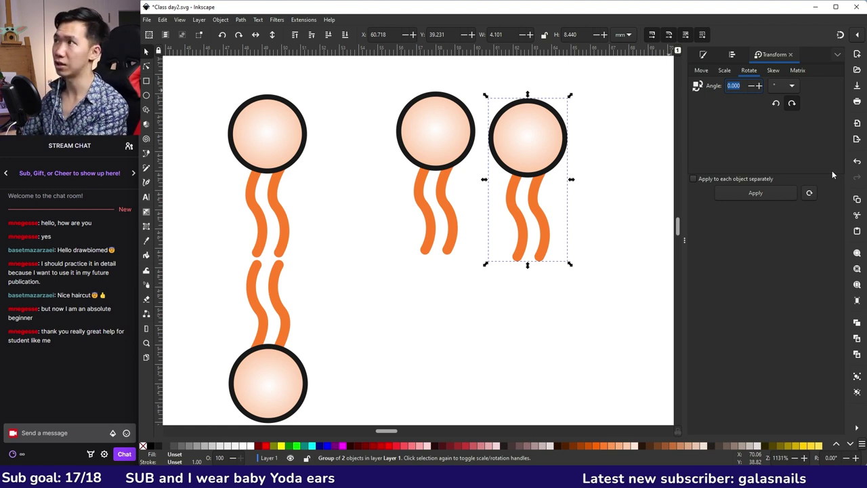
type("180")
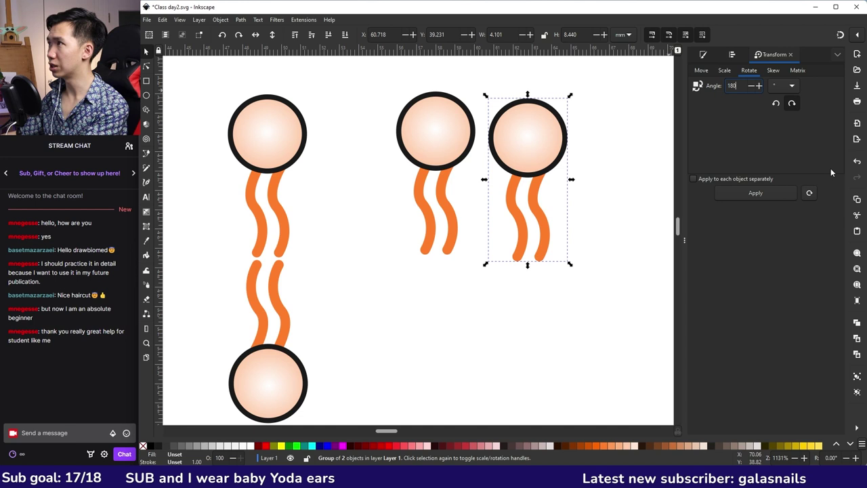
key("Return")
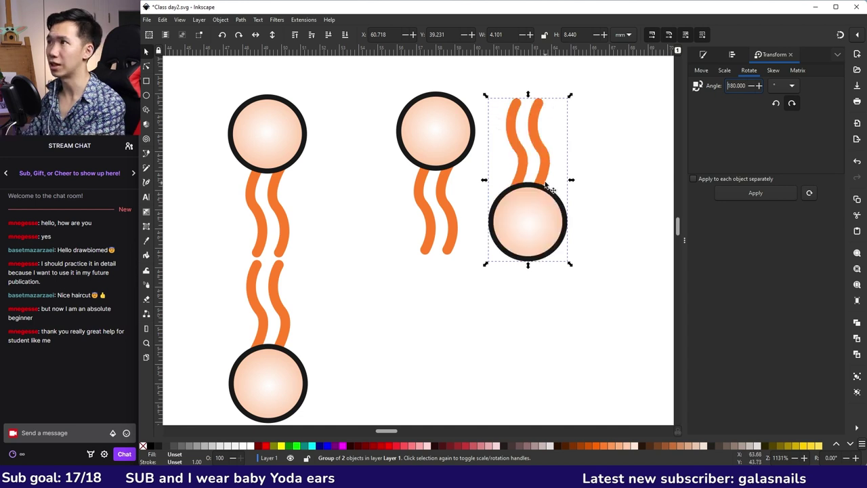
left_click_drag(542, 182, 452, 347)
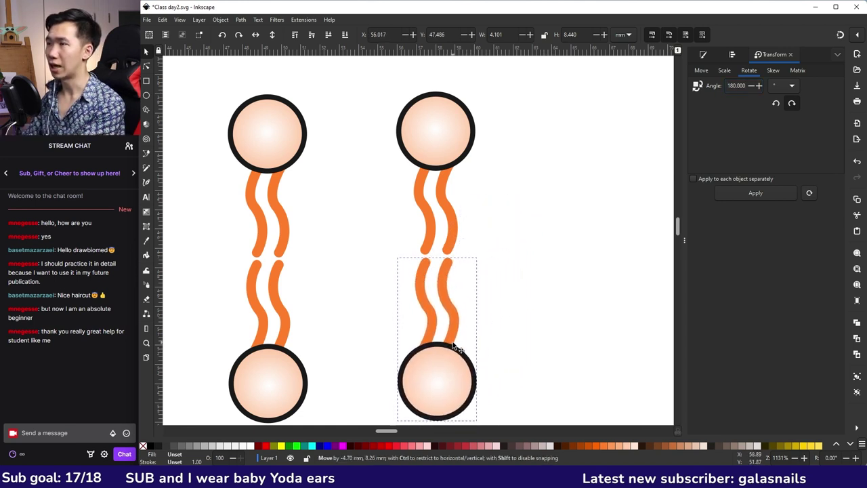
left_click(546, 304)
left_click_drag(547, 296, 586, 286)
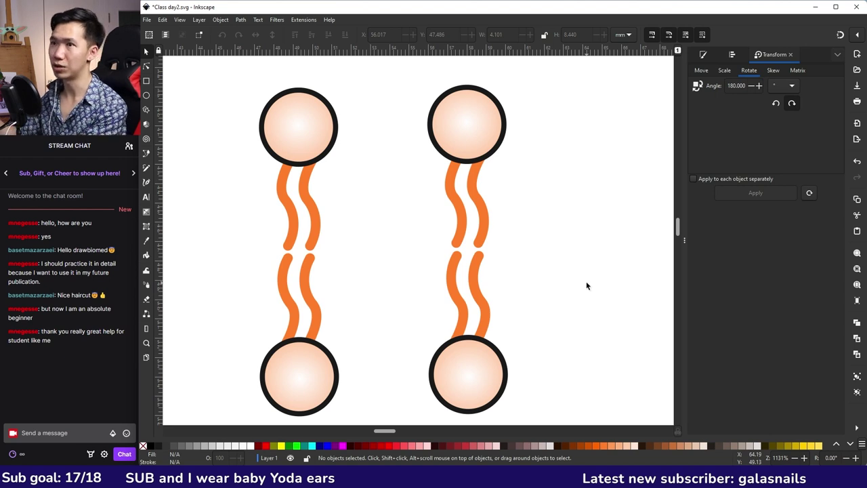
Undo the creation of the second facing pair and center the two phospholipids of the original pair on a common vertical axis
key("ctrl+z")
left_click_drag(266, 72, 421, 412)
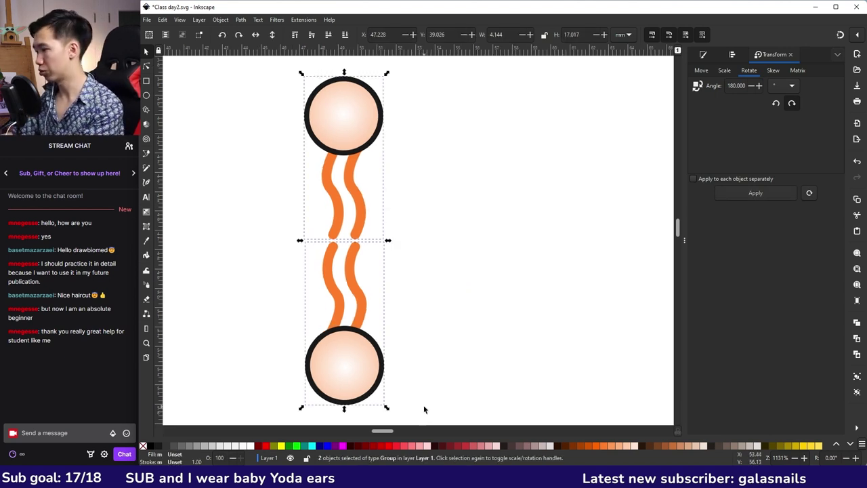
scroll(564, 372, "down", 2)
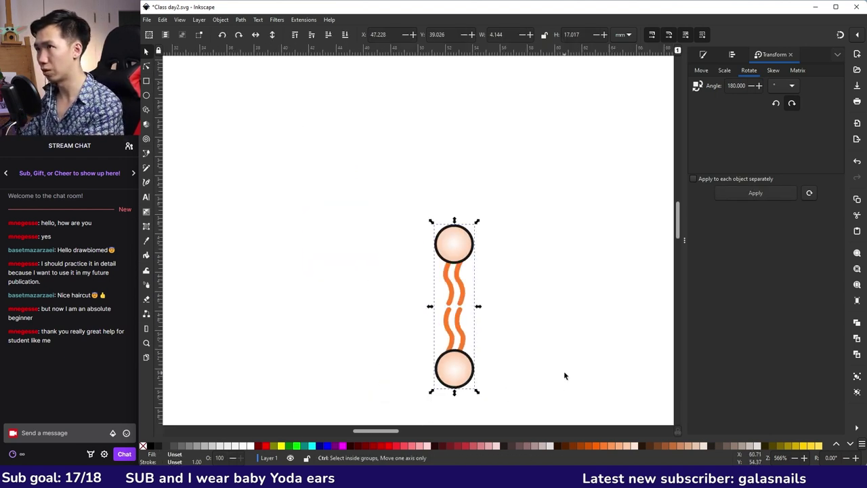
scroll(564, 372, "up", 1)
left_click(421, 315)
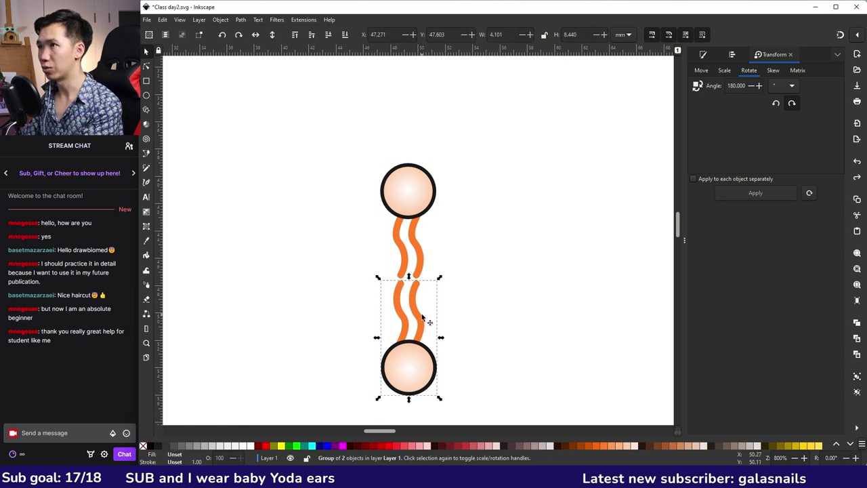
left_click(419, 213, "shift")
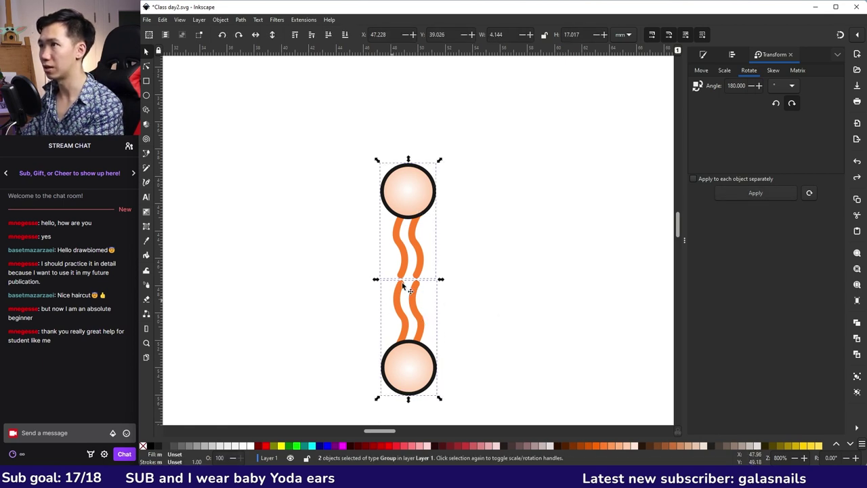
left_click(731, 55)
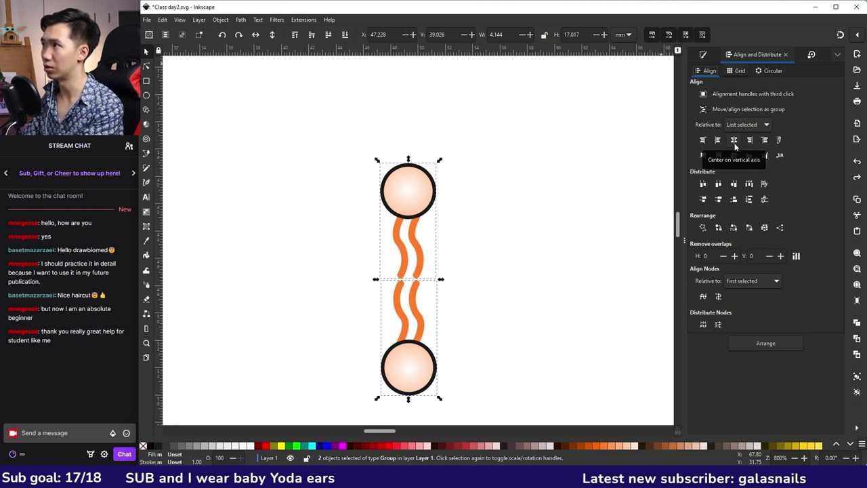
left_click(734, 140)
left_click(400, 399)
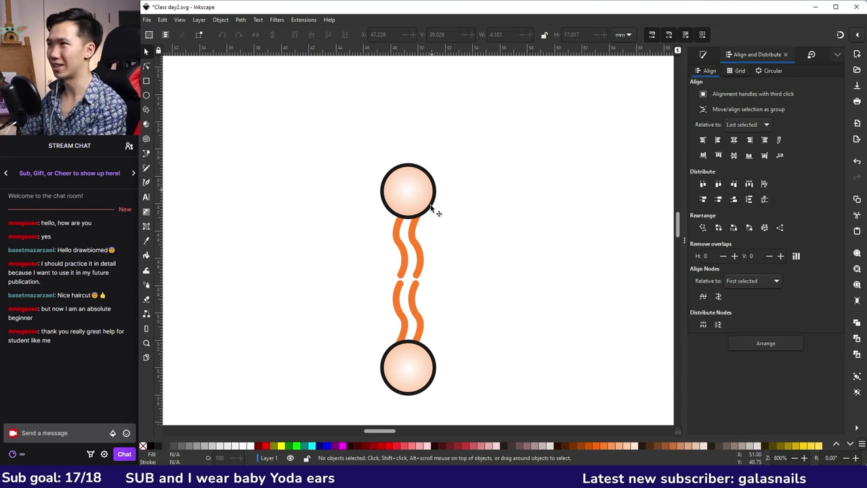
Group the facing pair of phospholipids and place a copy of the group about 4.8 mm to its right
key("ctrl+a")
scroll(357, 210, "down", 4)
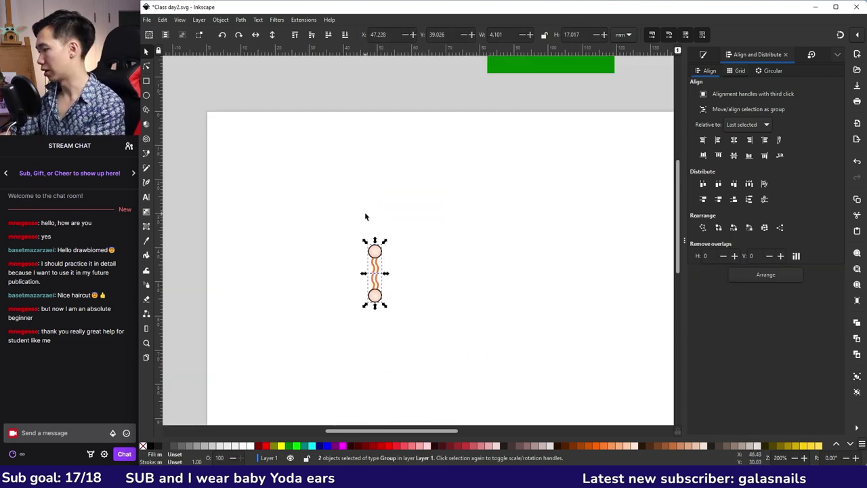
key("ctrl+g")
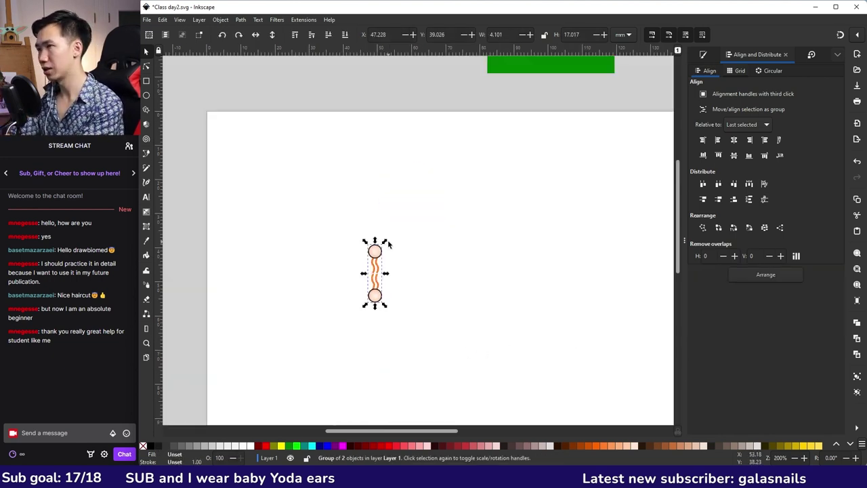
key("ctrl+d")
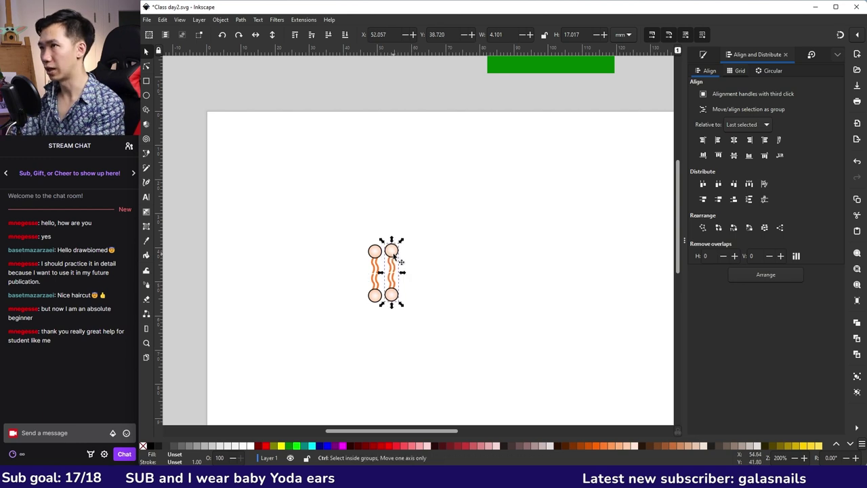